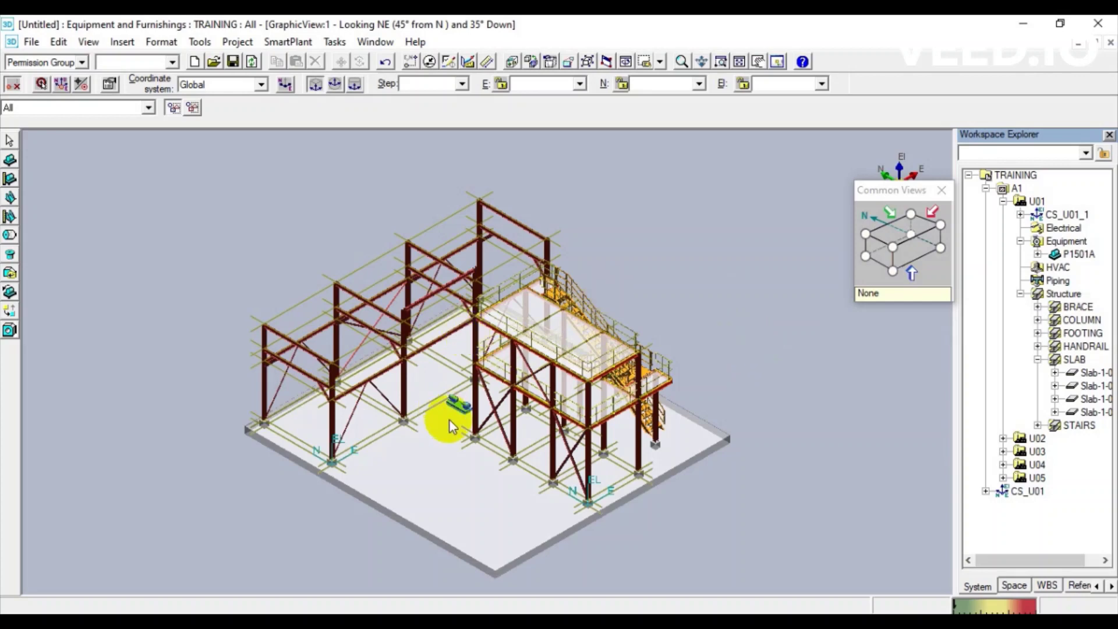
scroll(458, 425, "up", 3)
scroll(457, 412, "up", 2)
Inspect pump P1501A and its discharge nozzle, then select pump P1501B.
left_click(456, 375)
scroll(456, 373, "up", 3)
scroll(524, 367, "up", 2)
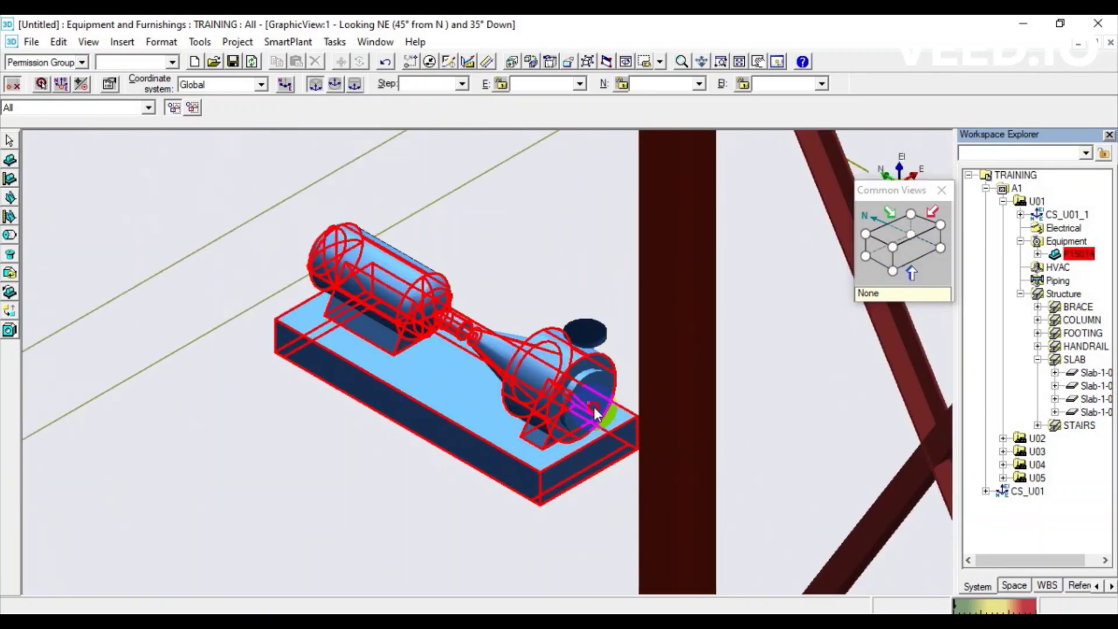
left_click(585, 424)
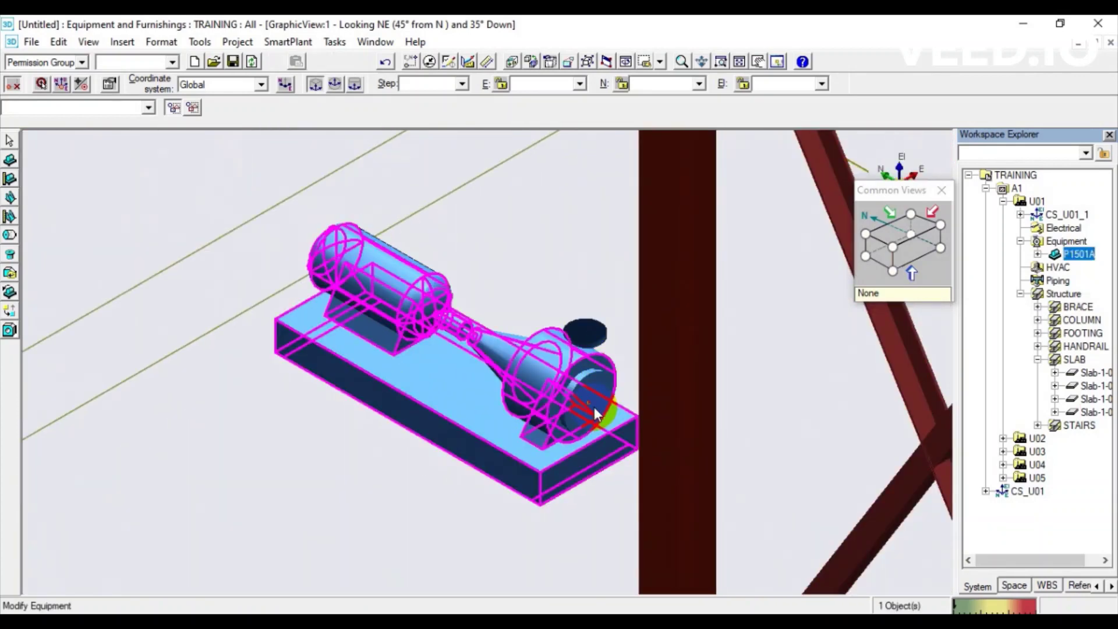
left_click(596, 341)
left_click(385, 312)
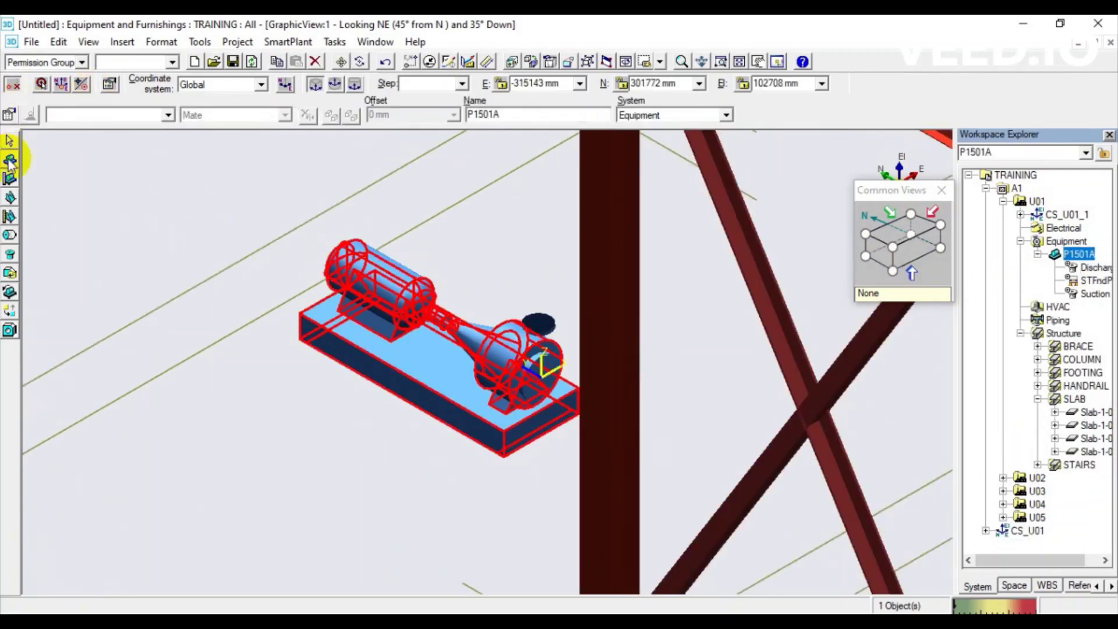
left_click(8, 160)
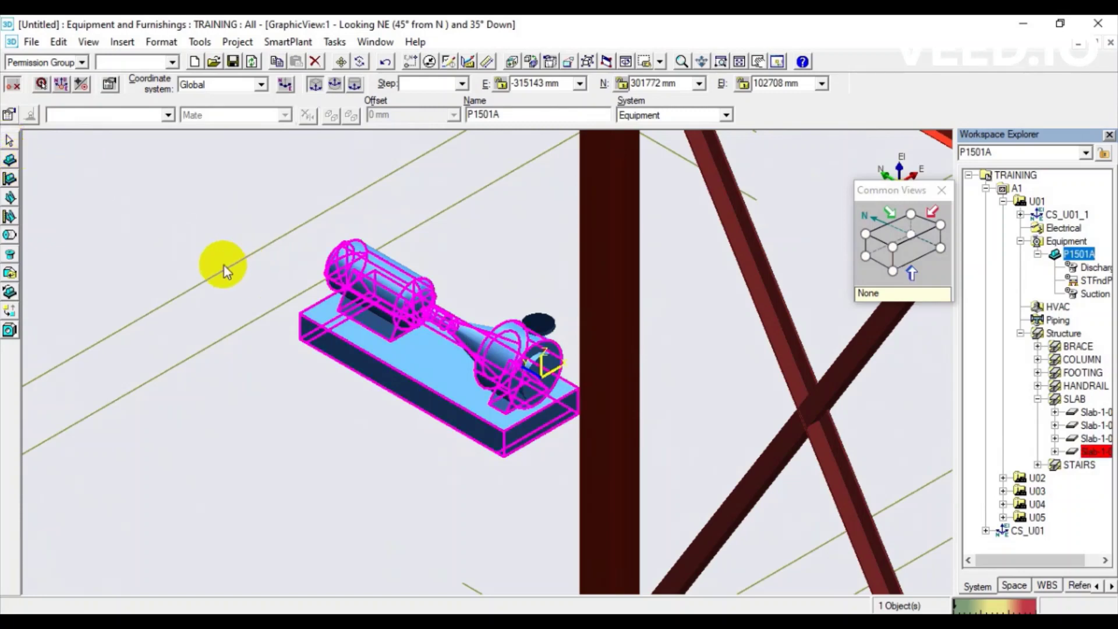
scroll(407, 348, "down", 3)
scroll(407, 349, "down", 3)
scroll(390, 377, "down", 3)
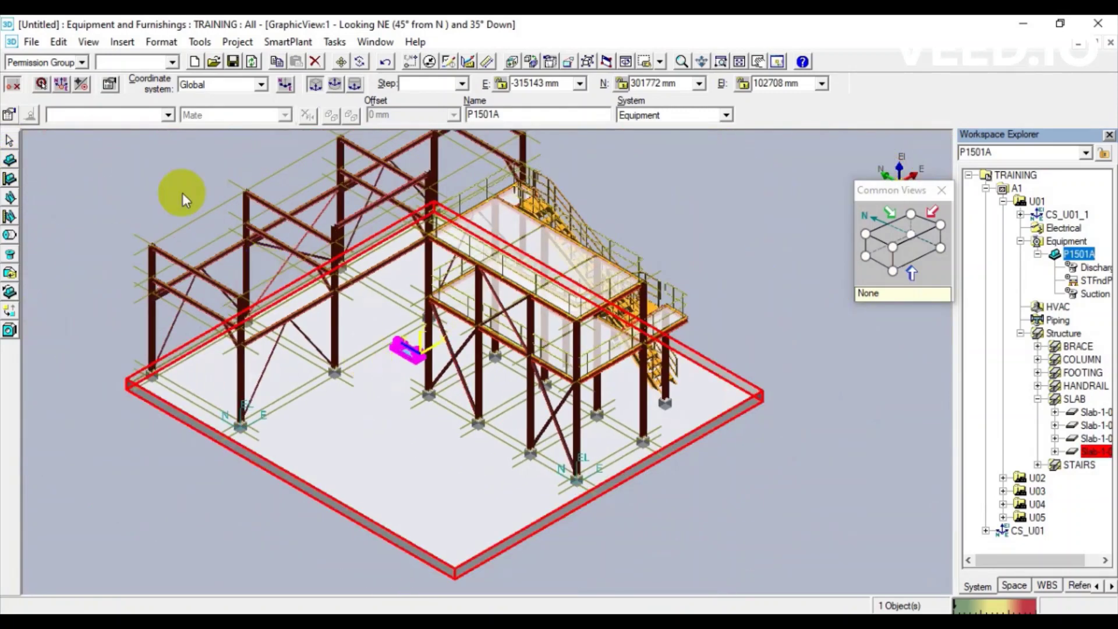
left_click(163, 167)
scroll(162, 169, "up", 1)
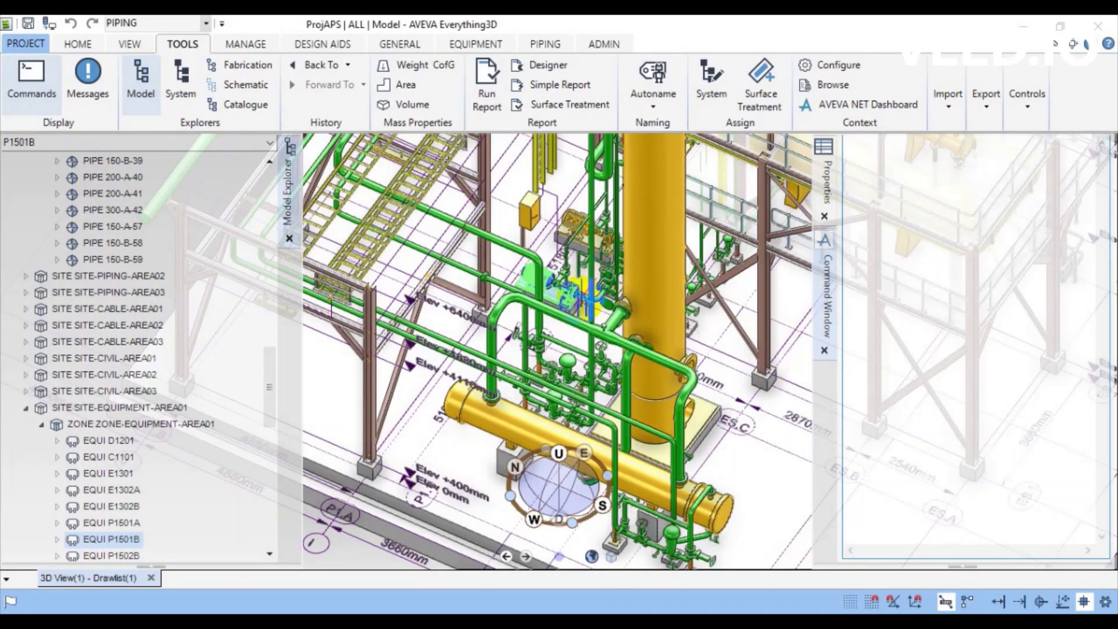
scroll(569, 358, "up", 2)
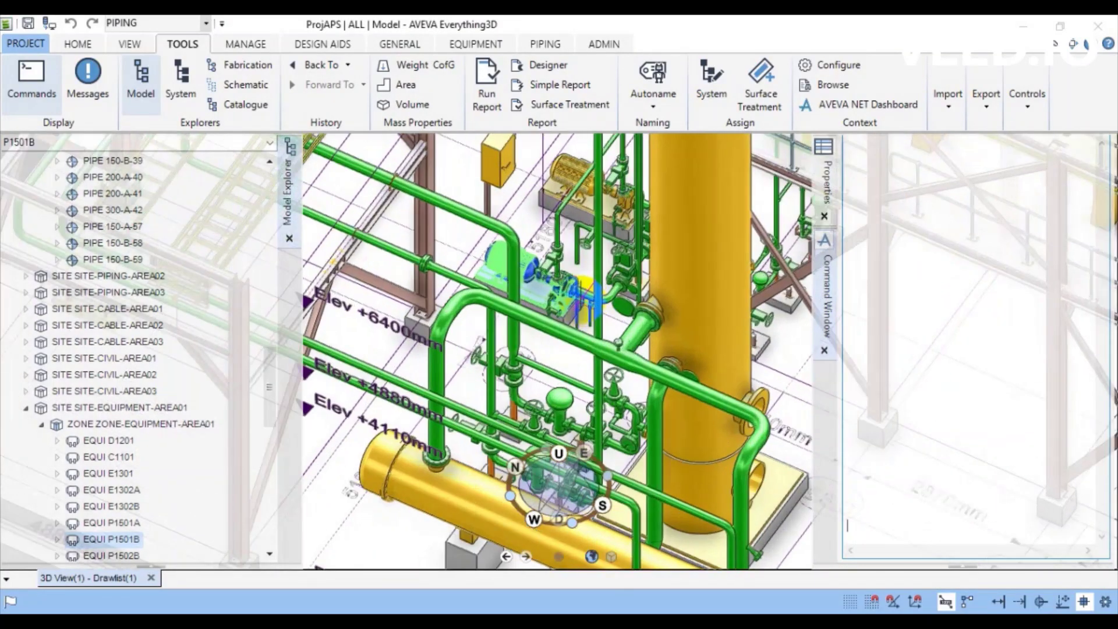
scroll(567, 359, "up", 1)
scroll(568, 358, "up", 1)
scroll(568, 358, "up", 1)
mouse_move(612, 367)
middle_mouse_down()
mouse_move(680, 383)
mouse_move(598, 343)
middle_mouse_up()
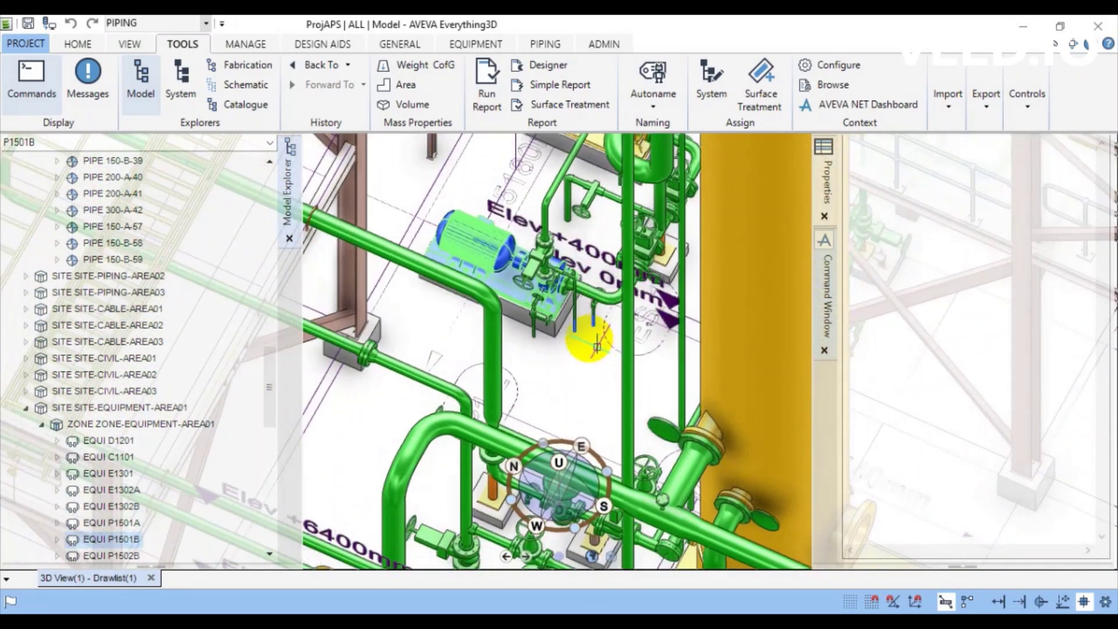
scroll(595, 342, "down", 2)
scroll(586, 323, "down", 1)
scroll(572, 297, "down", 1)
scroll(559, 227, "up", 1)
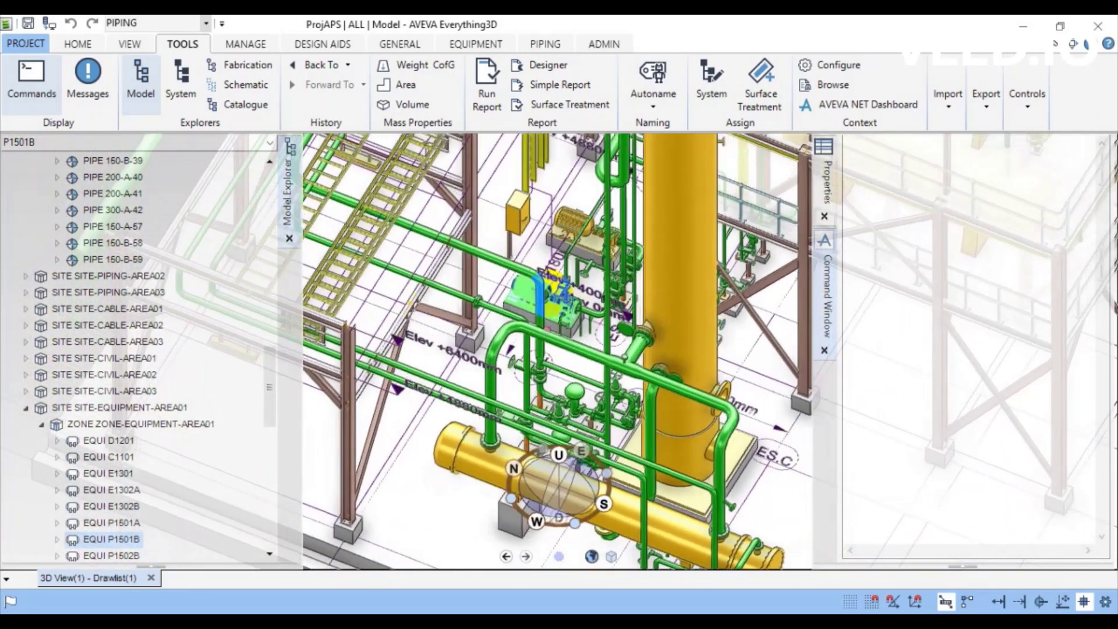
scroll(559, 228, "up", 1)
scroll(559, 227, "up", 1)
scroll(559, 227, "up", 1)
key("Up")
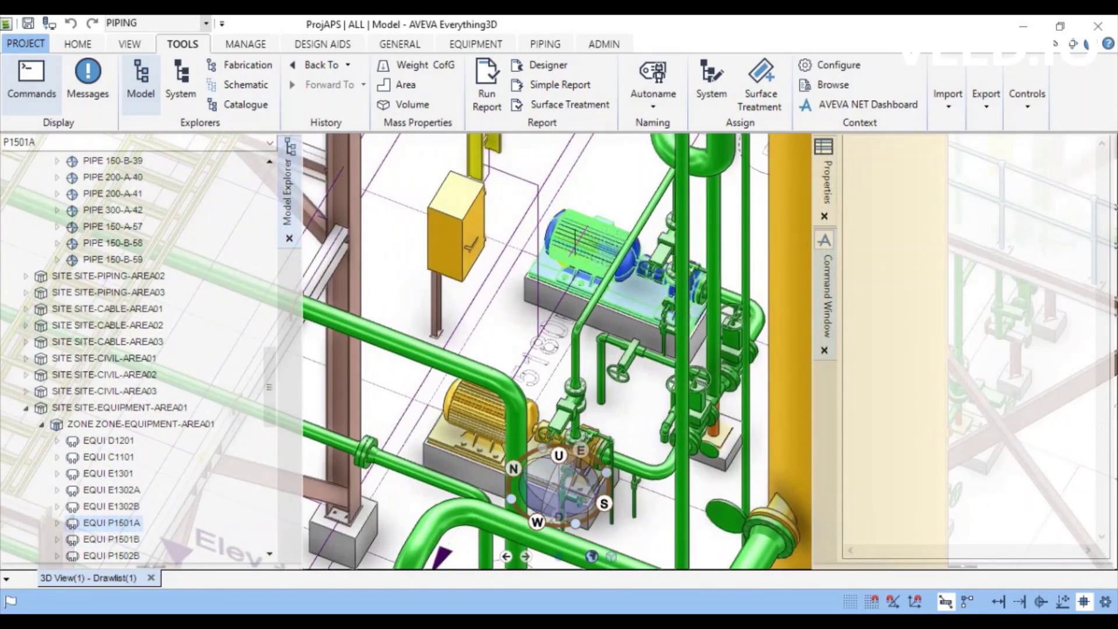
scroll(574, 252, "down", 2)
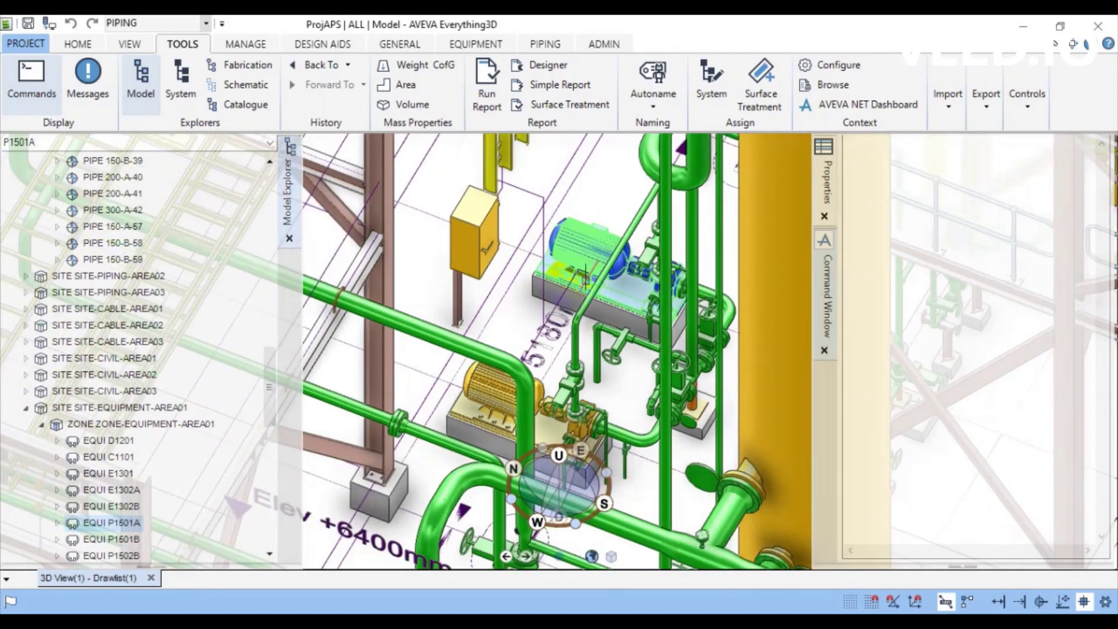
scroll(568, 271, "up", 2)
scroll(566, 279, "up", 1)
scroll(567, 282, "up", 1)
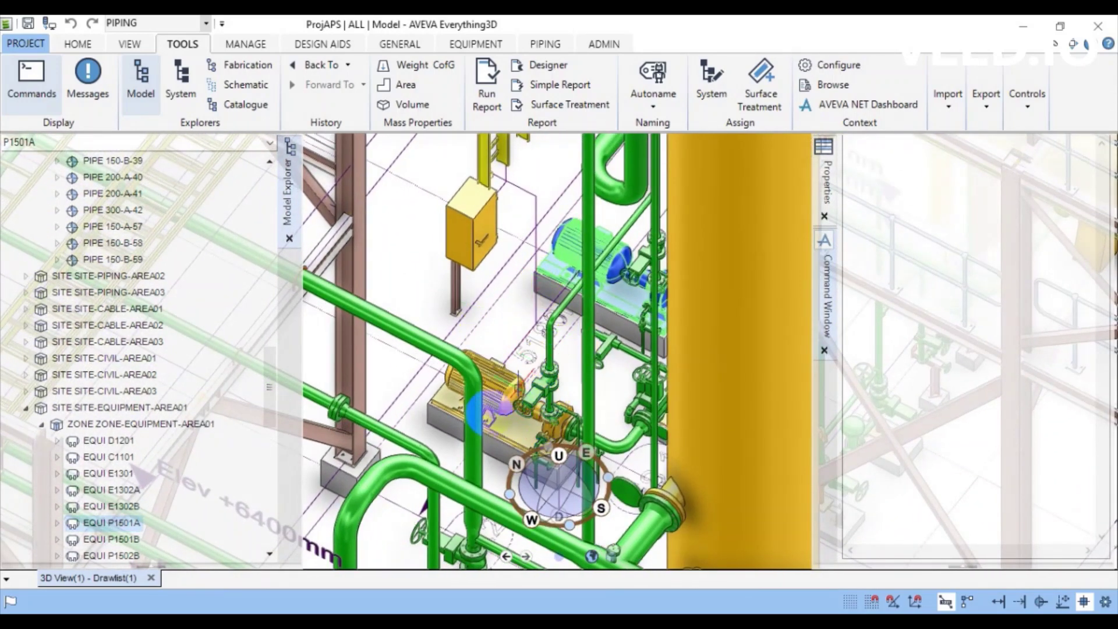
scroll(489, 406, "up", 1)
scroll(494, 397, "up", 1)
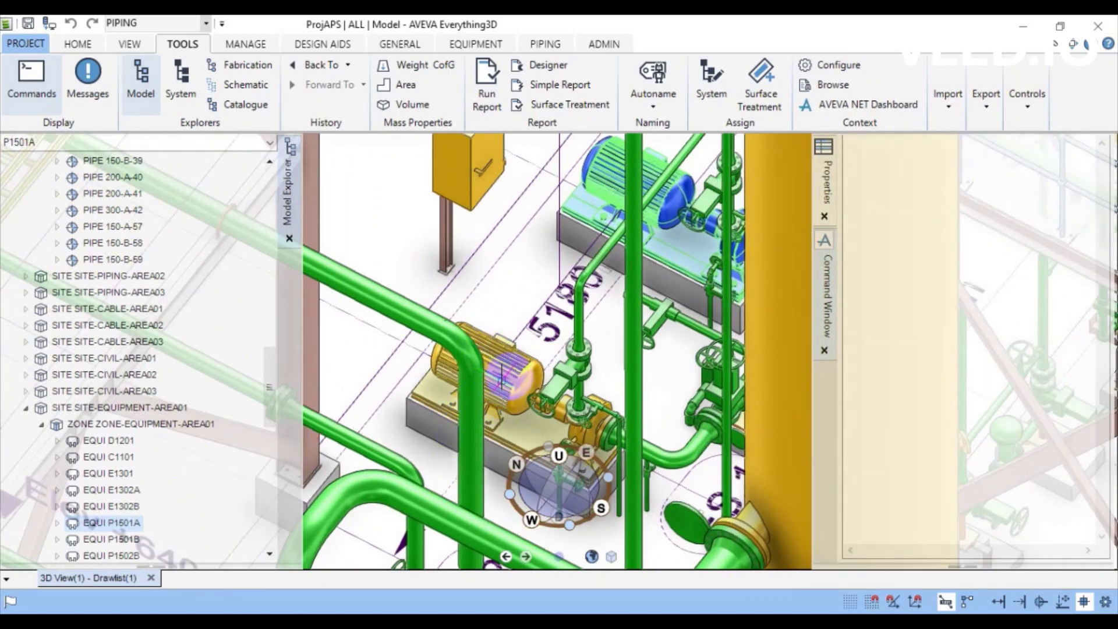
left_click(120, 540)
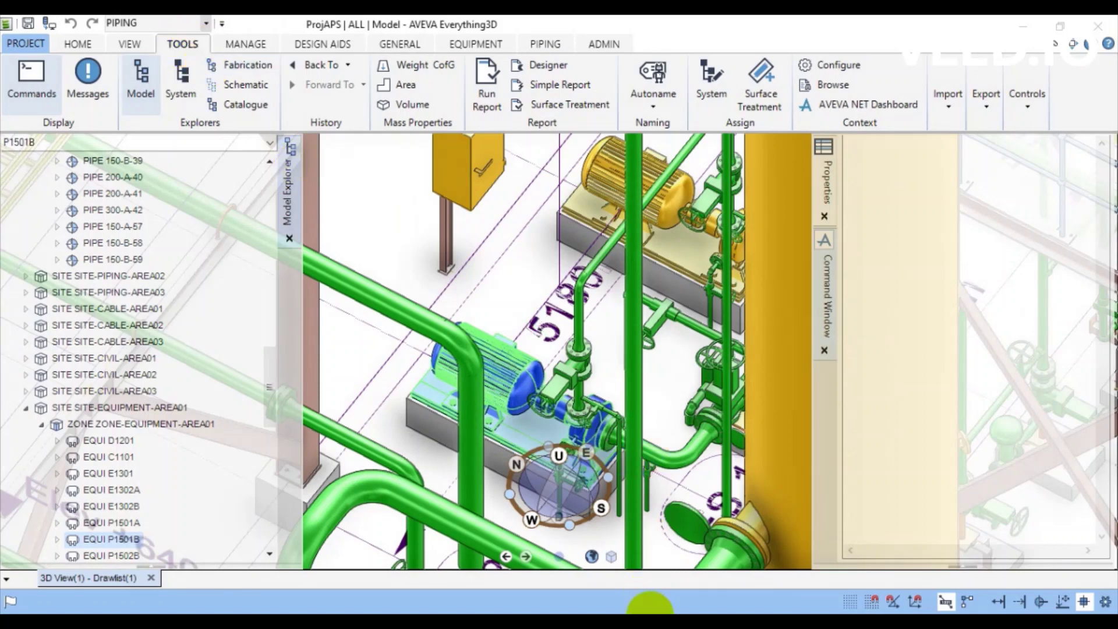
Start a DGN export with P1501B in the Element List, and select the output path text.
left_click(990, 109)
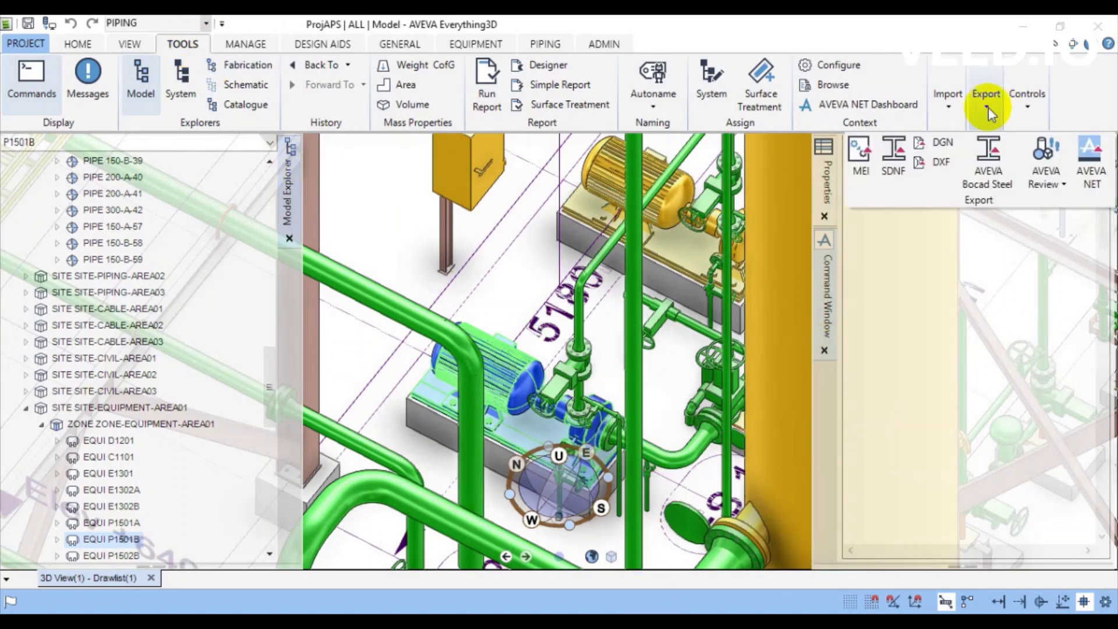
left_click(943, 146)
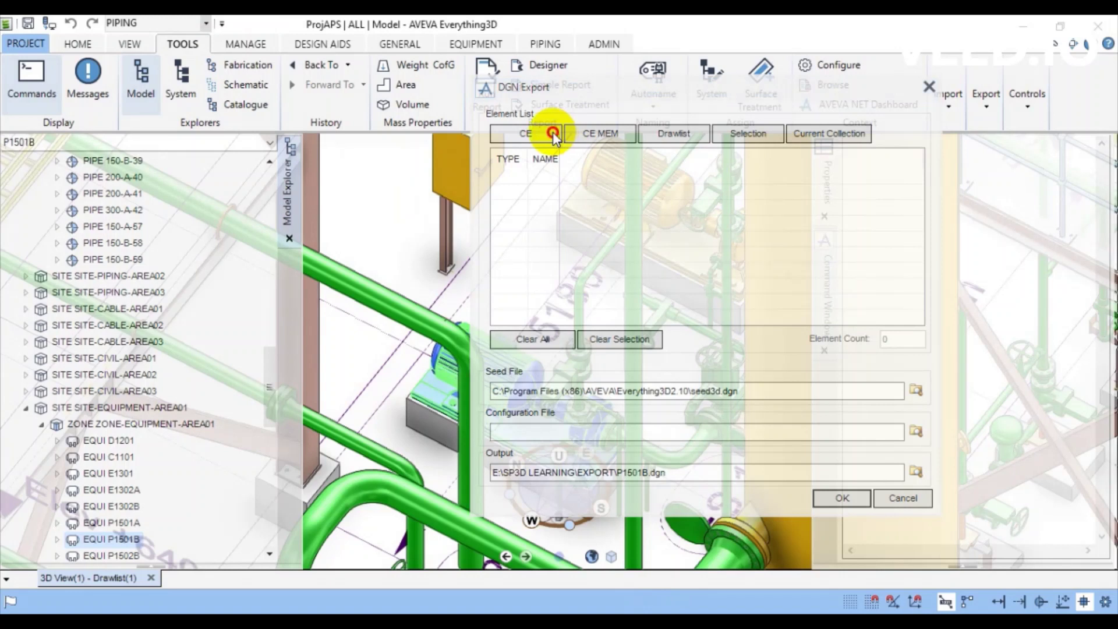
left_click(554, 136)
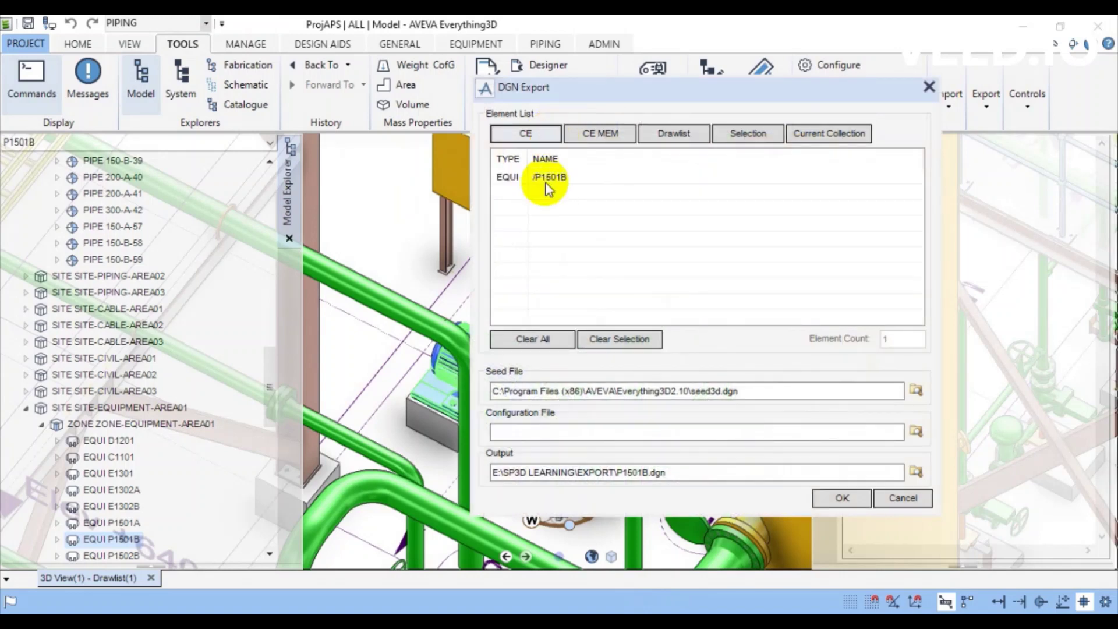
left_click(567, 180)
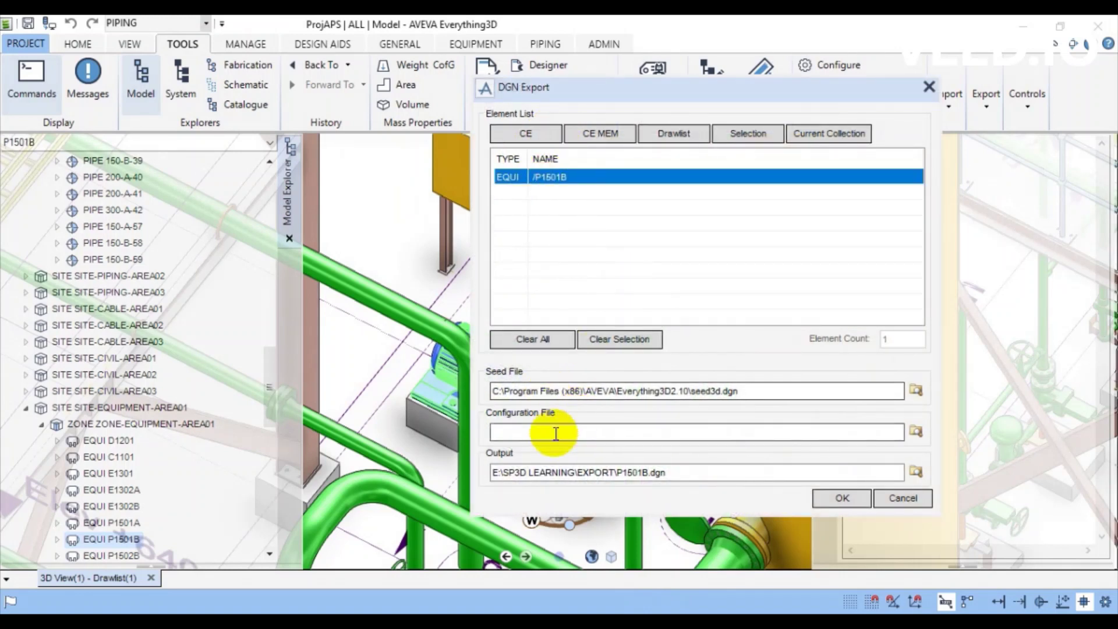
left_click(543, 473)
left_click_drag(704, 475, 492, 473)
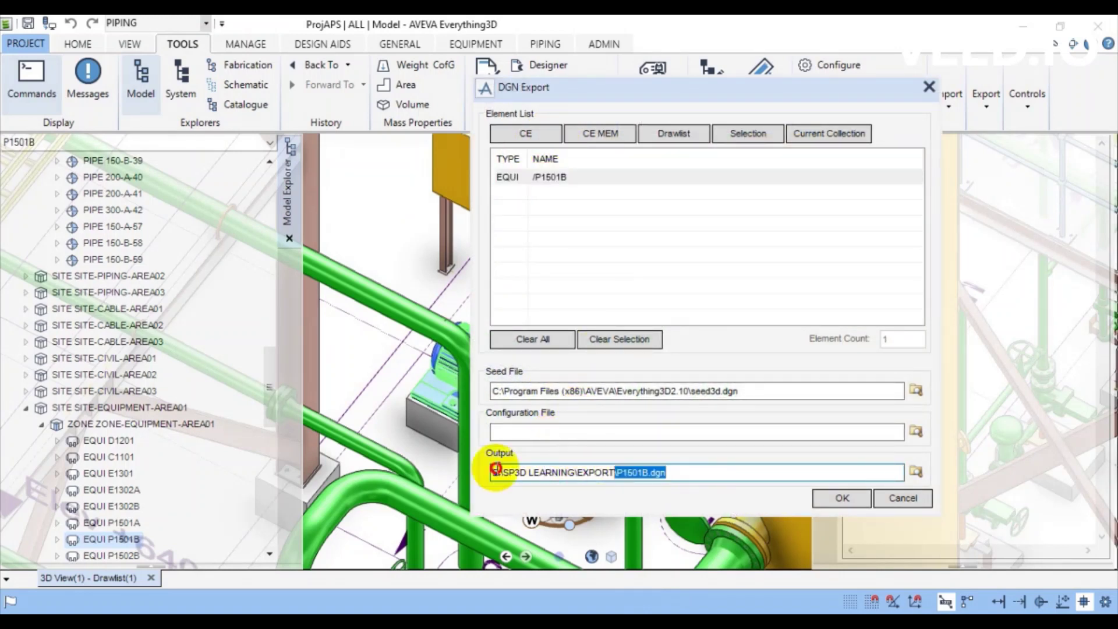
Export the pump as P1501B.dgn into E:\SP3D LEARNING\EXPORT.
left_click(916, 472)
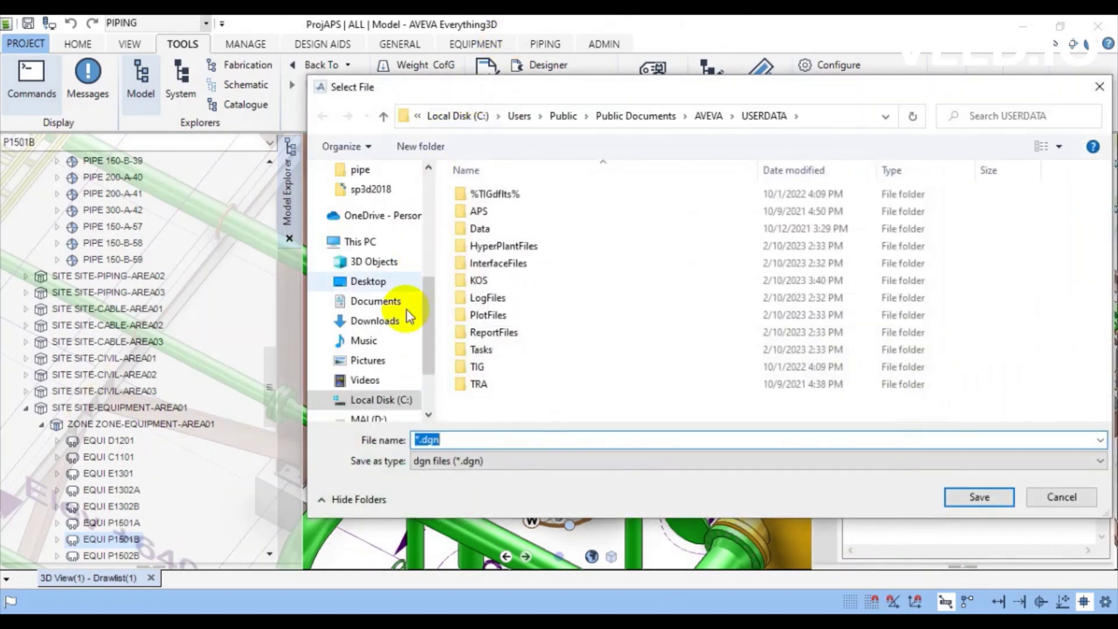
left_click_drag(425, 349, 432, 411)
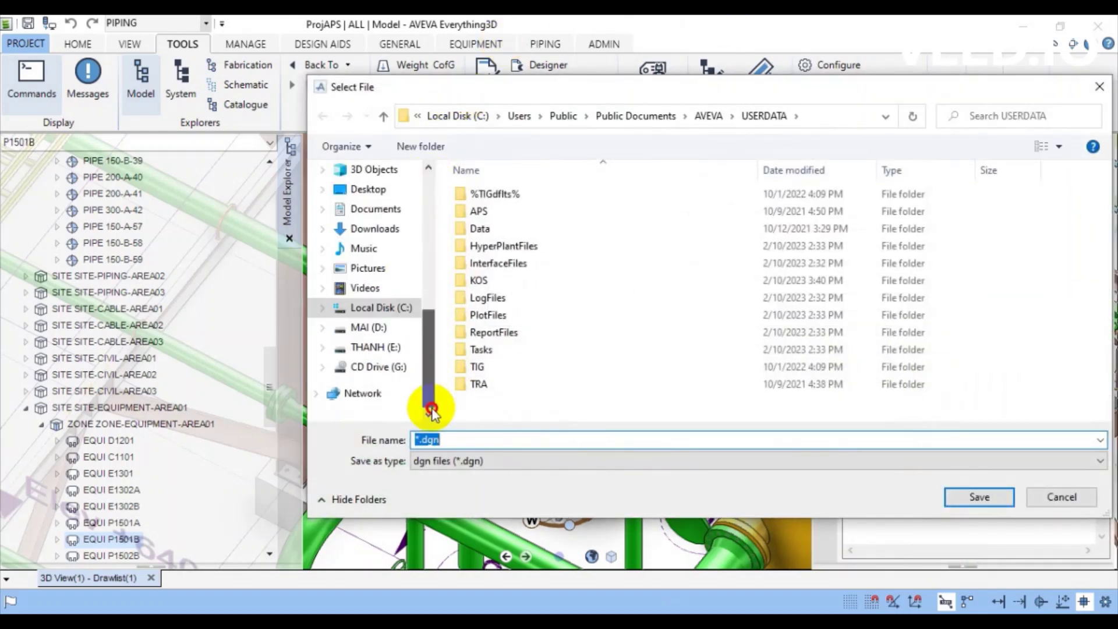
left_click(376, 347)
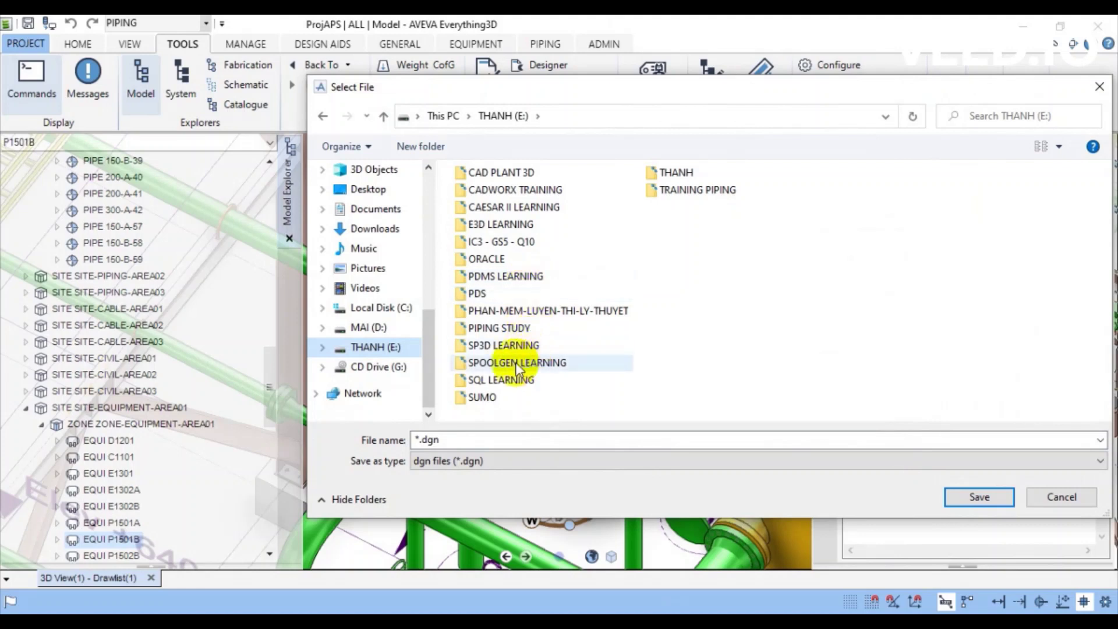
double_click(500, 345)
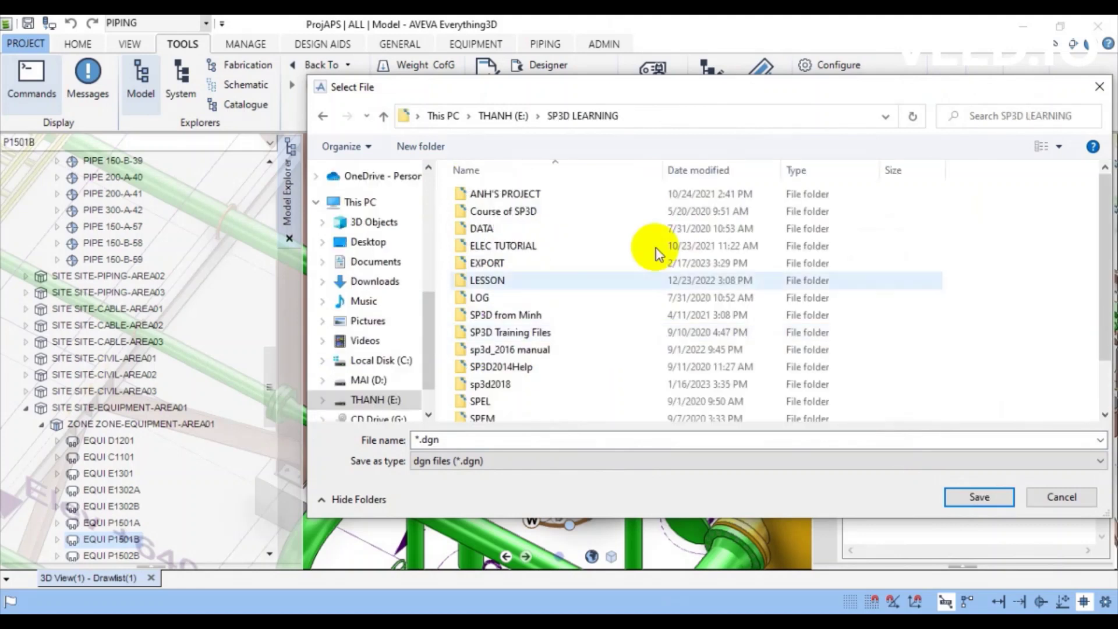
double_click(511, 264)
double_click(489, 441)
type("P1501")
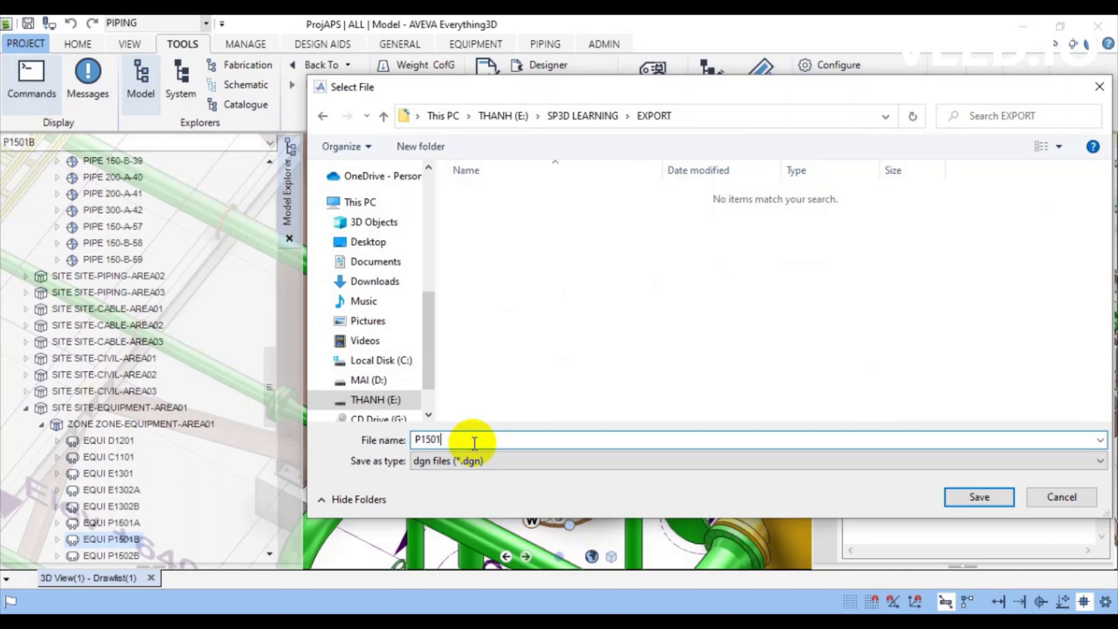
type("B")
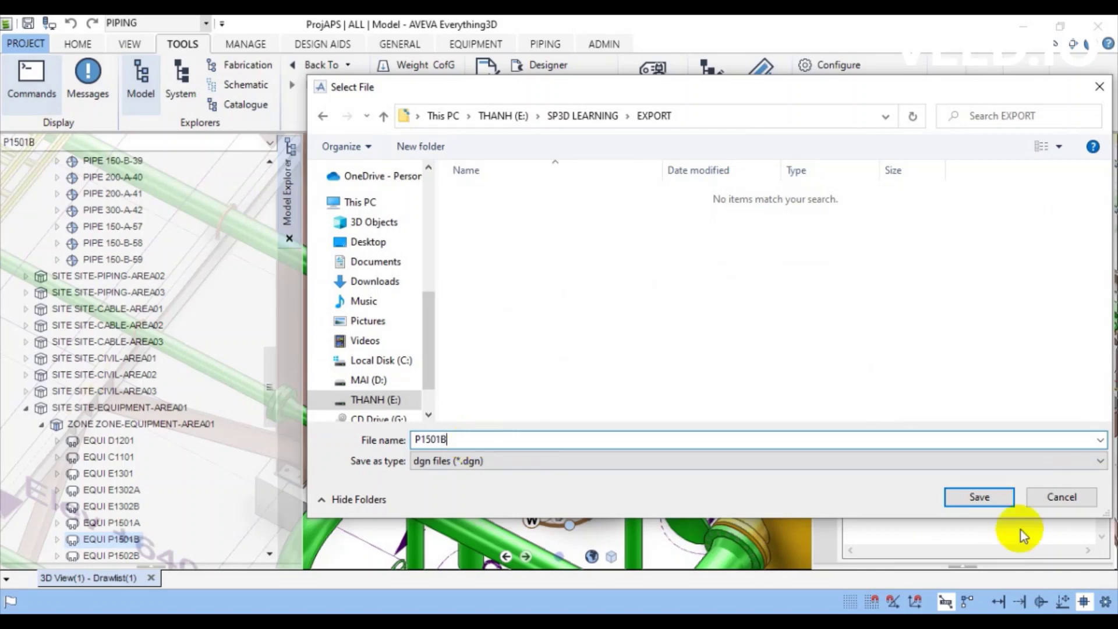
left_click(999, 499)
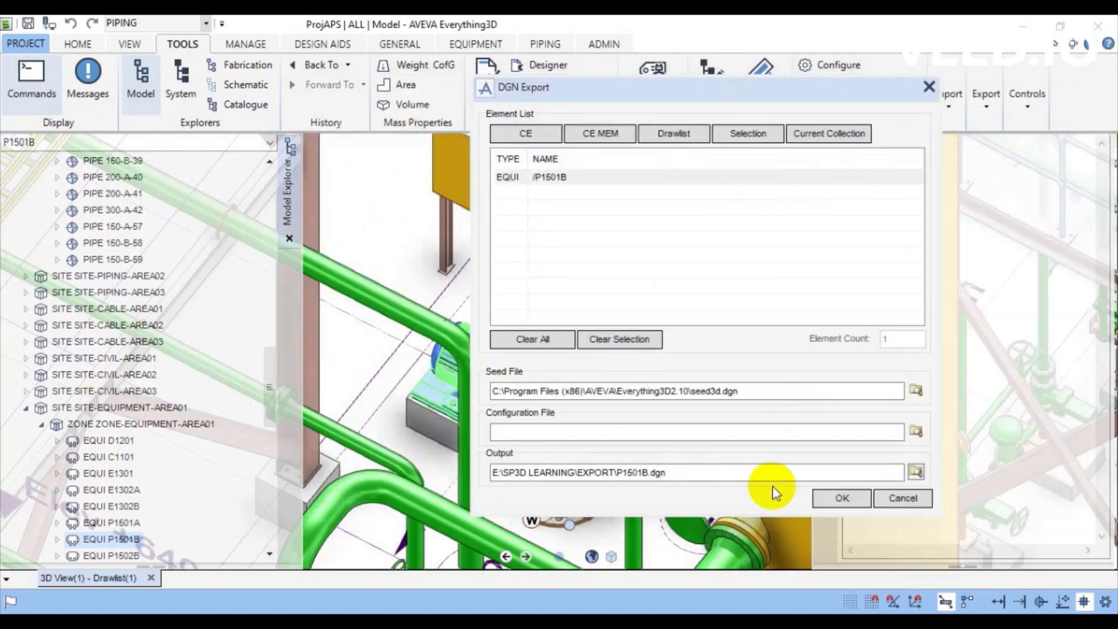
left_click(825, 500)
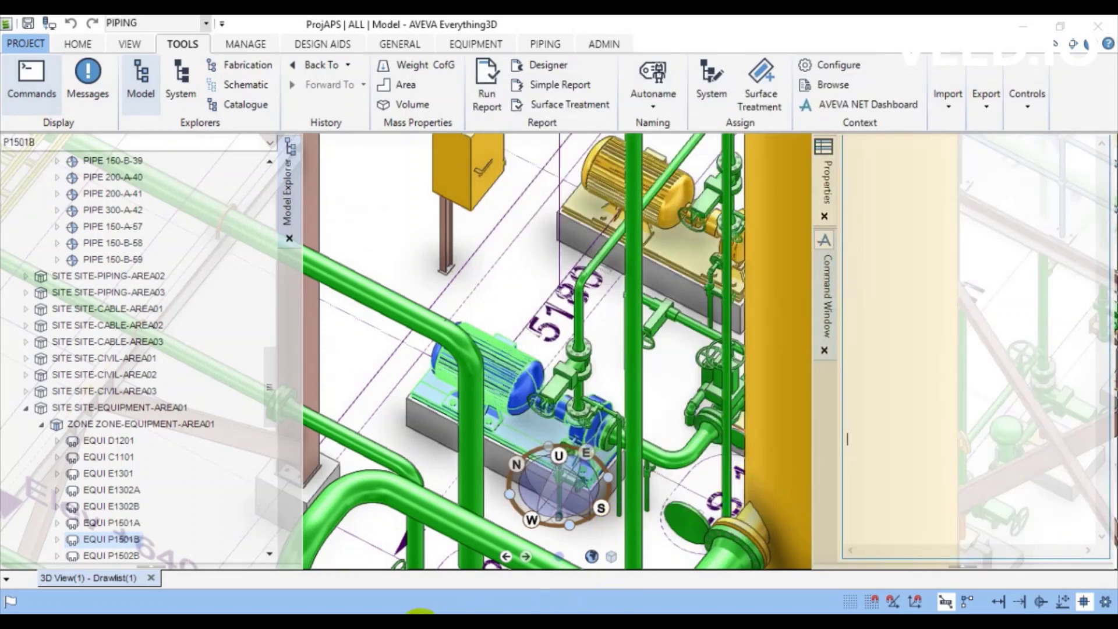
Check that P1501B.dgn and its log file are in the EXPORT folder.
left_click(414, 611)
left_click_drag(373, 257, 313, 189)
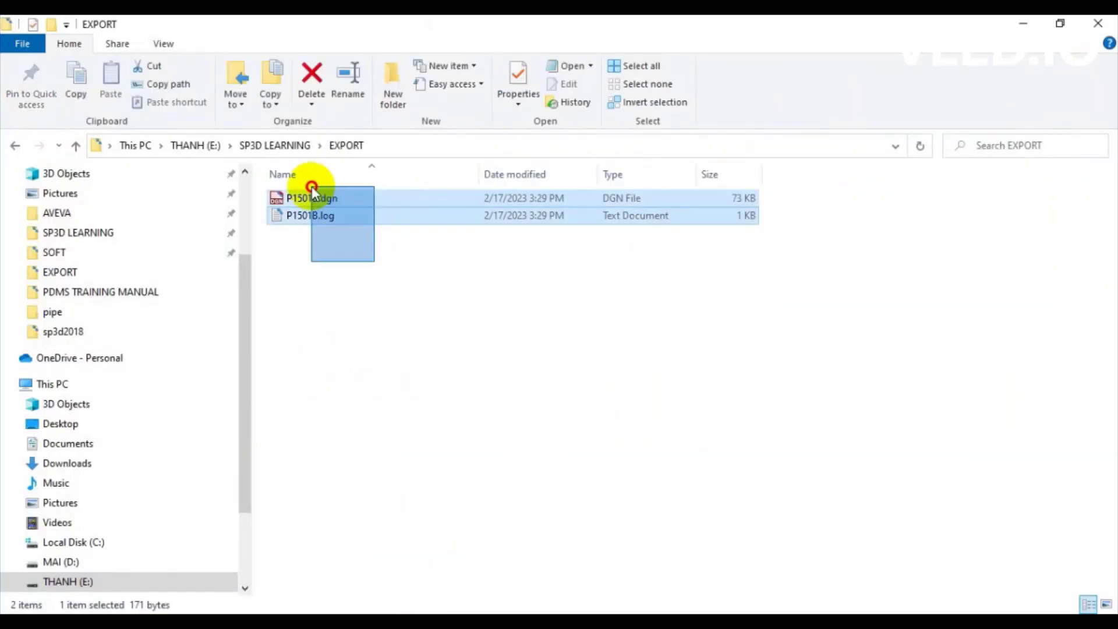
left_click(391, 290)
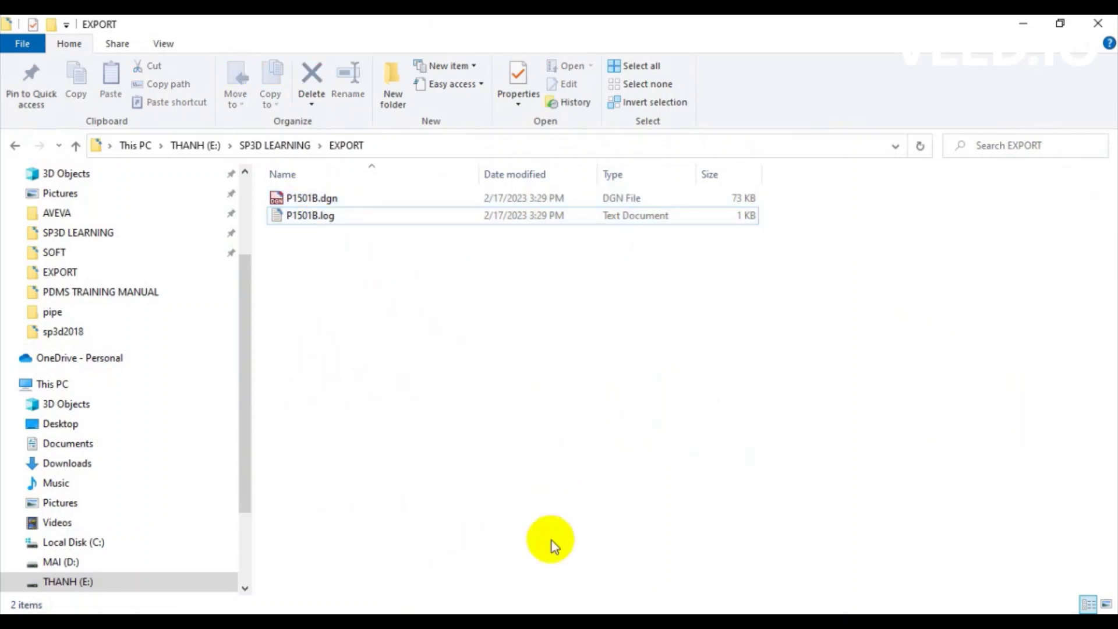
Switch back to Smart Plant 3D and collapse the P1501A node in Workspace Explorer.
left_click(539, 623)
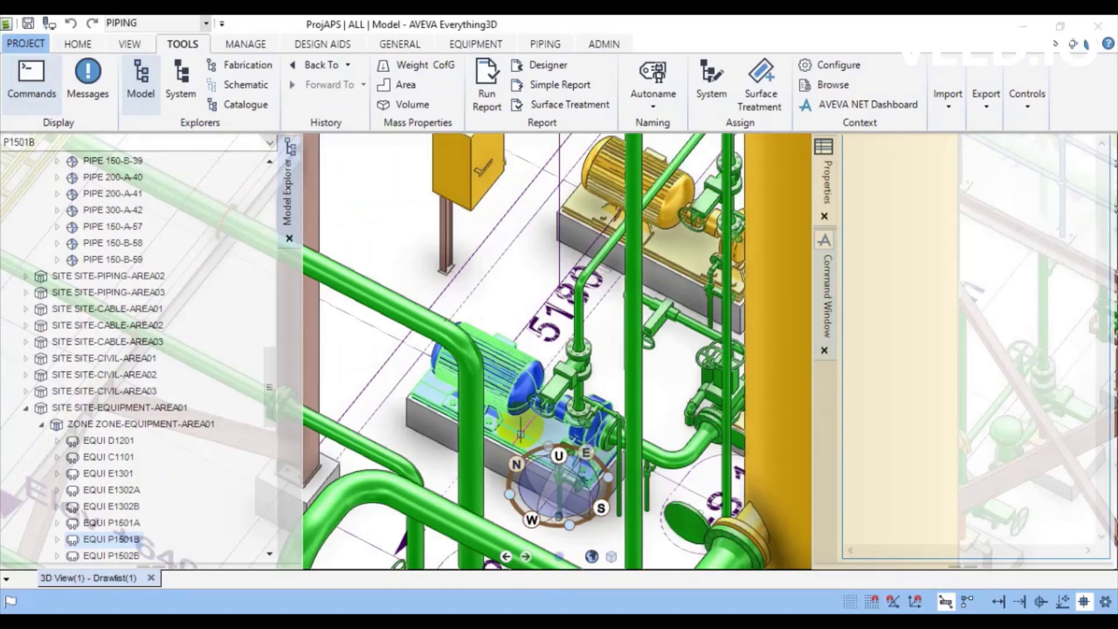
left_click(559, 511)
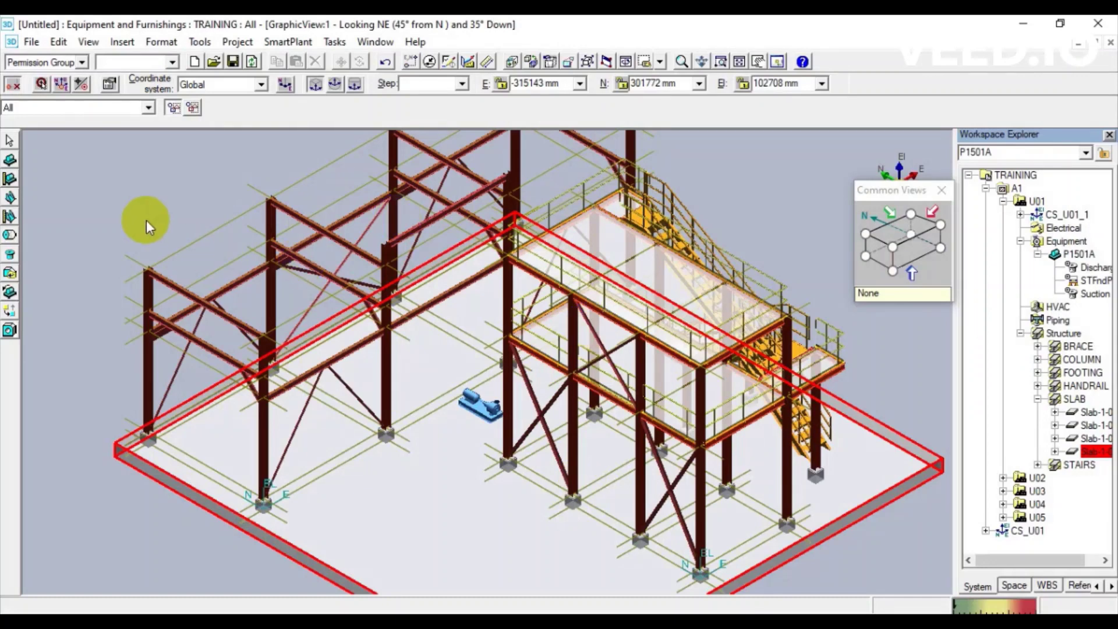
left_click(1038, 254)
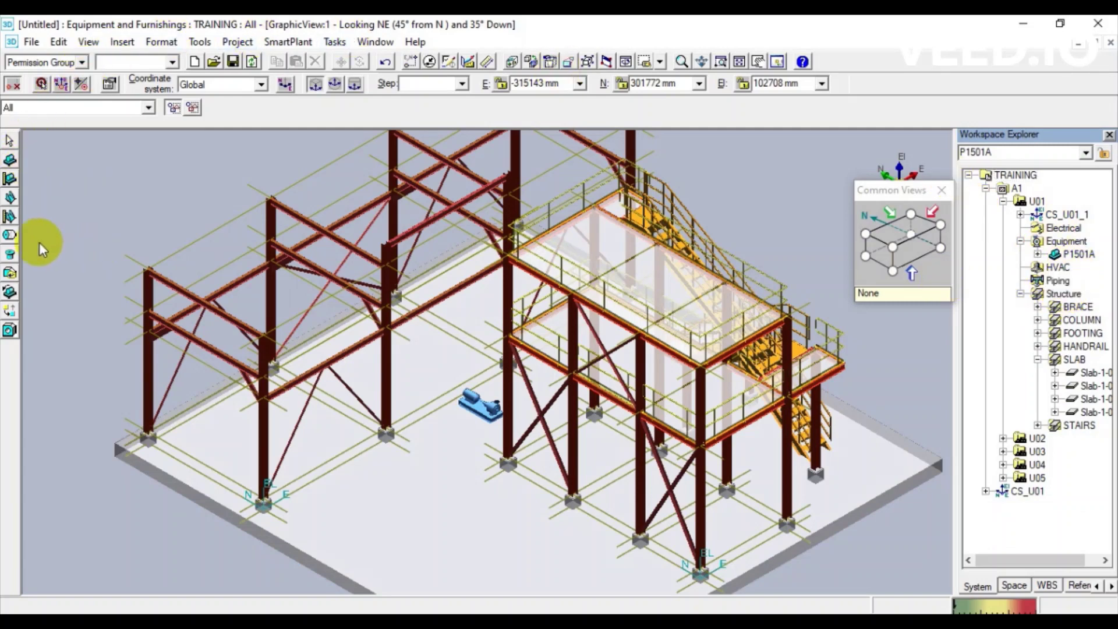
Choose Mechanical > Pumps > Horizontal Centrifugal Pump as the new designed equipment type.
left_click(10, 180)
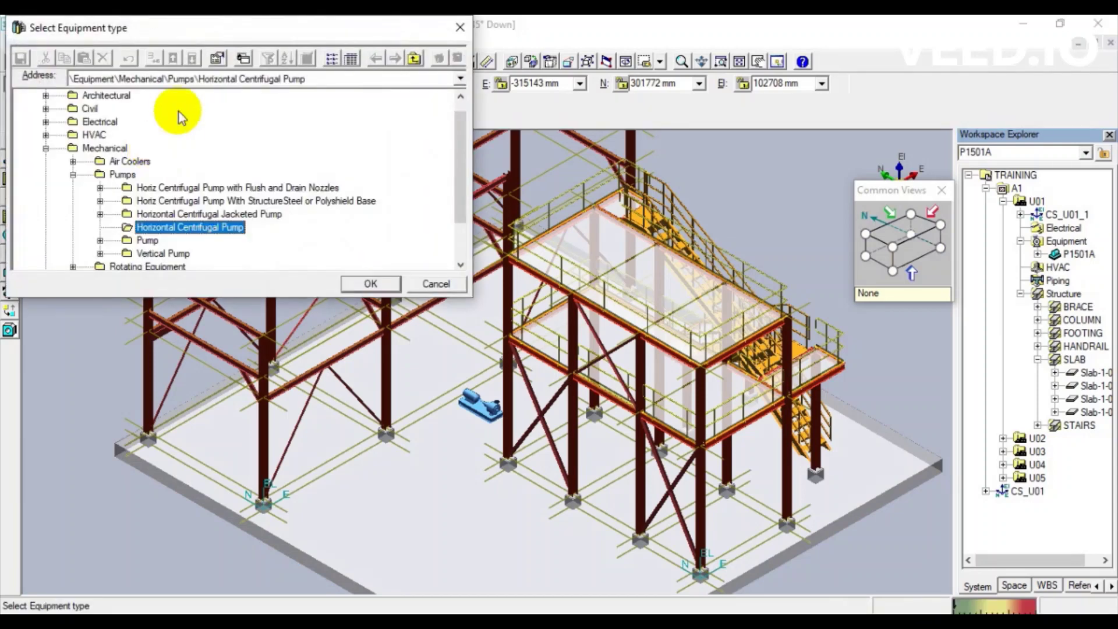
left_click(102, 151)
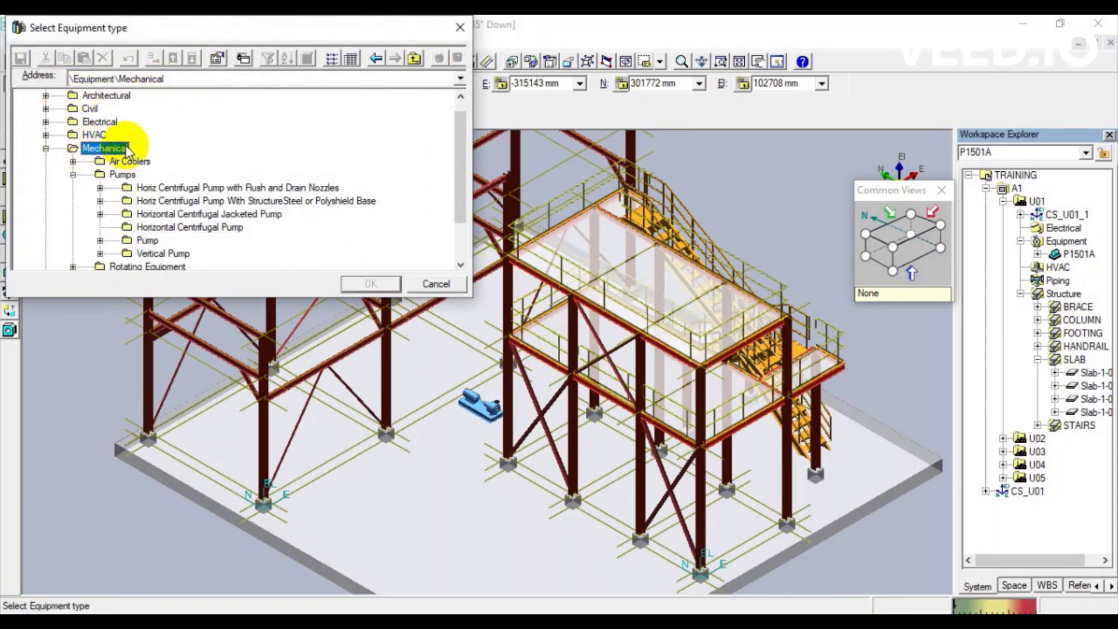
left_click(122, 175)
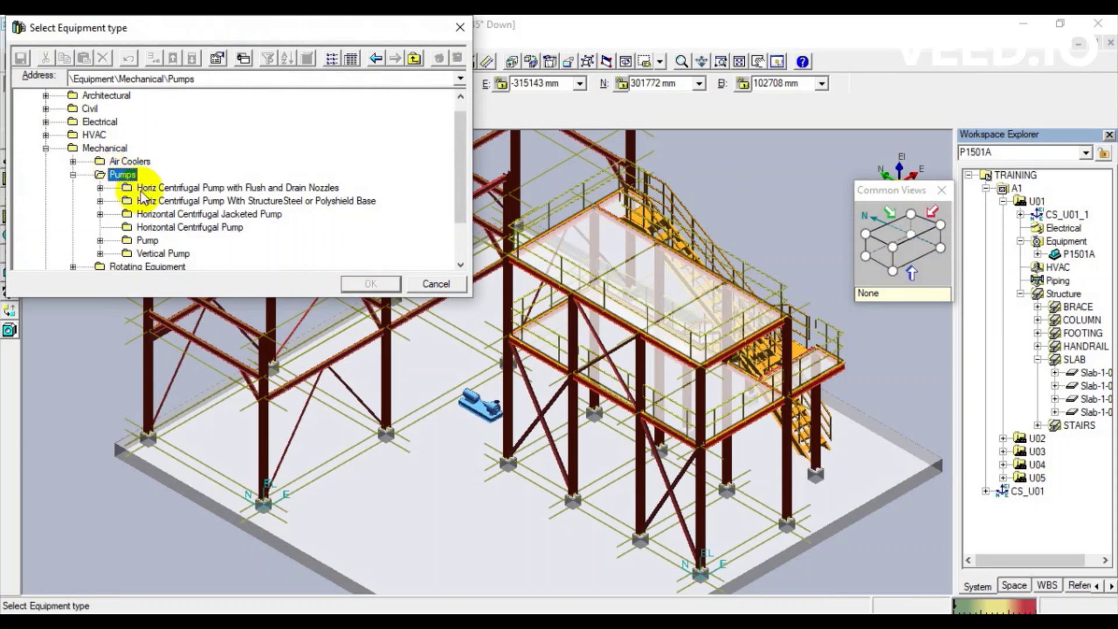
left_click(187, 227)
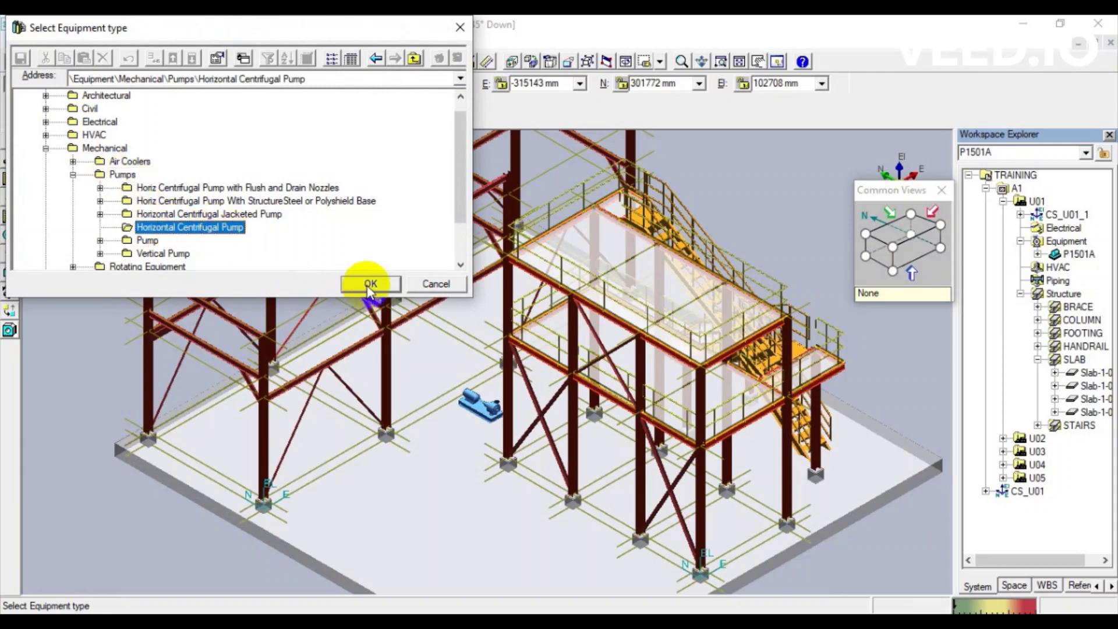
left_click(370, 286)
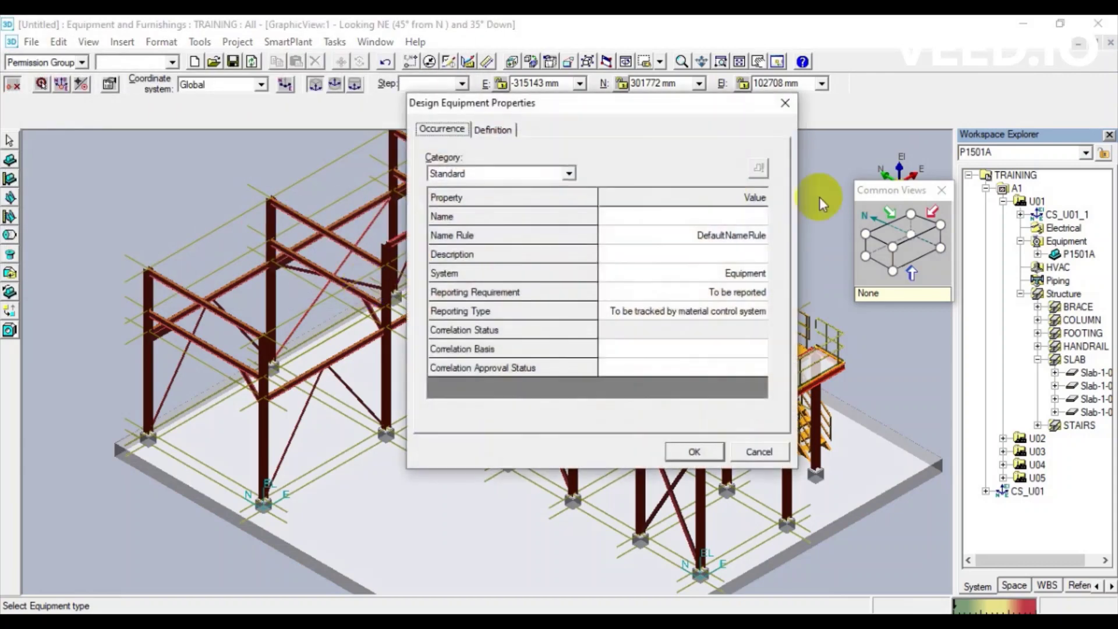
Name the pump P1501B and give it the description REFLUX PUMP.
left_click(751, 219)
type("P1501B")
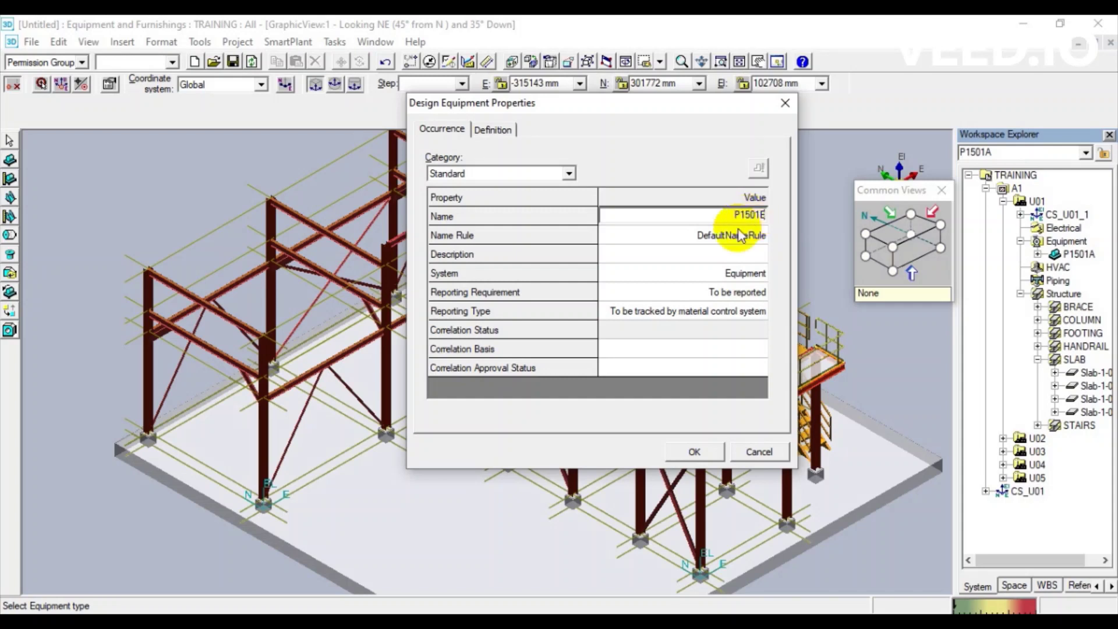
left_click(718, 254)
type("REFLUX")
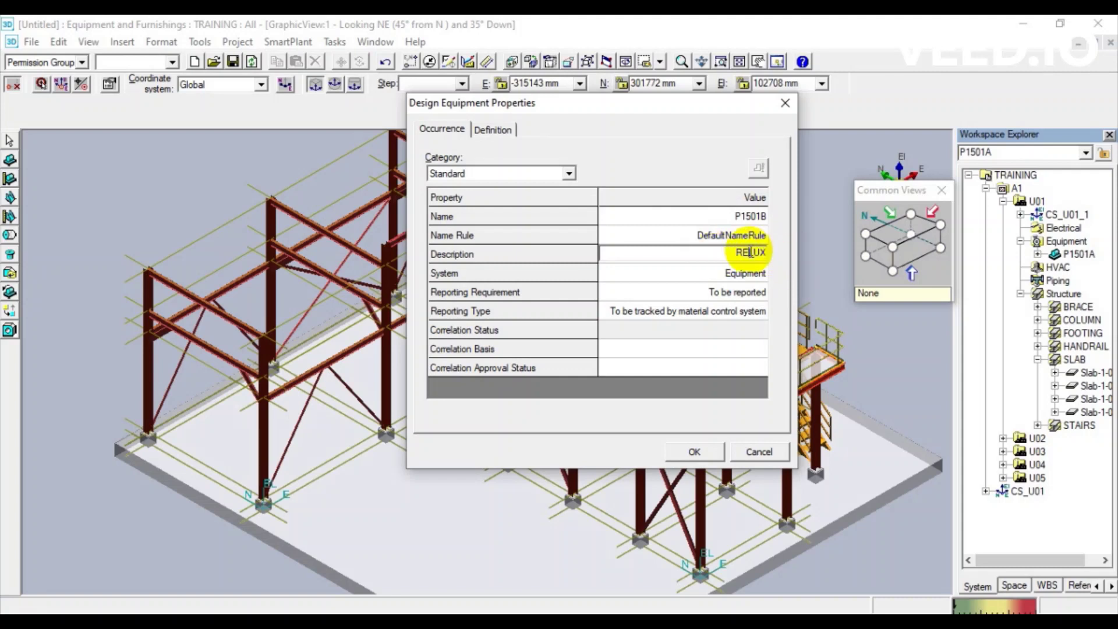
left_click(741, 252)
type("F")
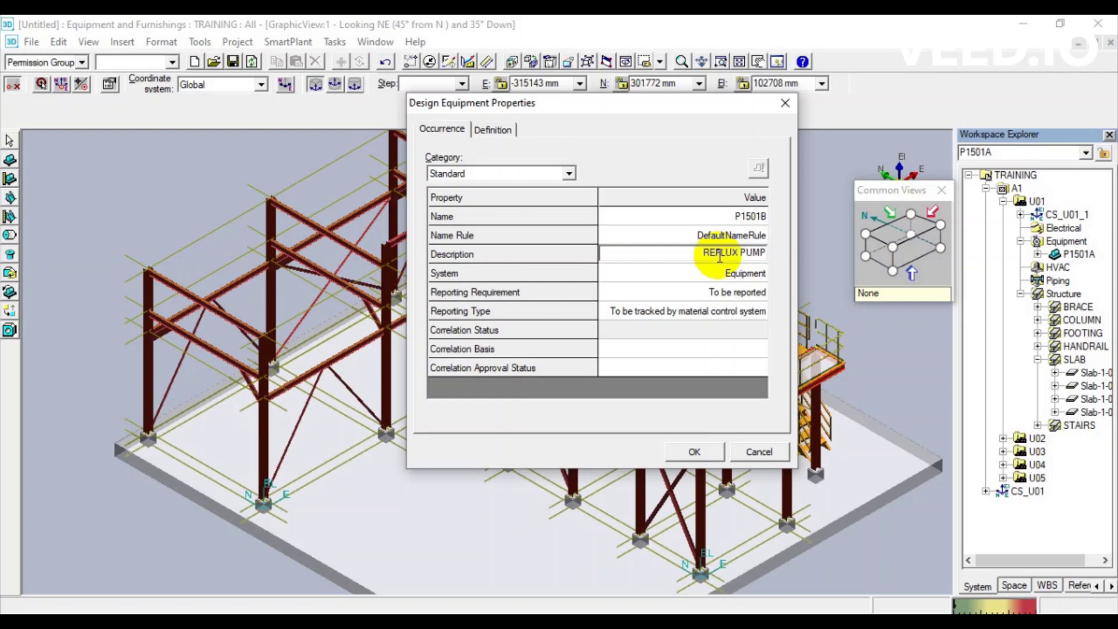
left_click(745, 273)
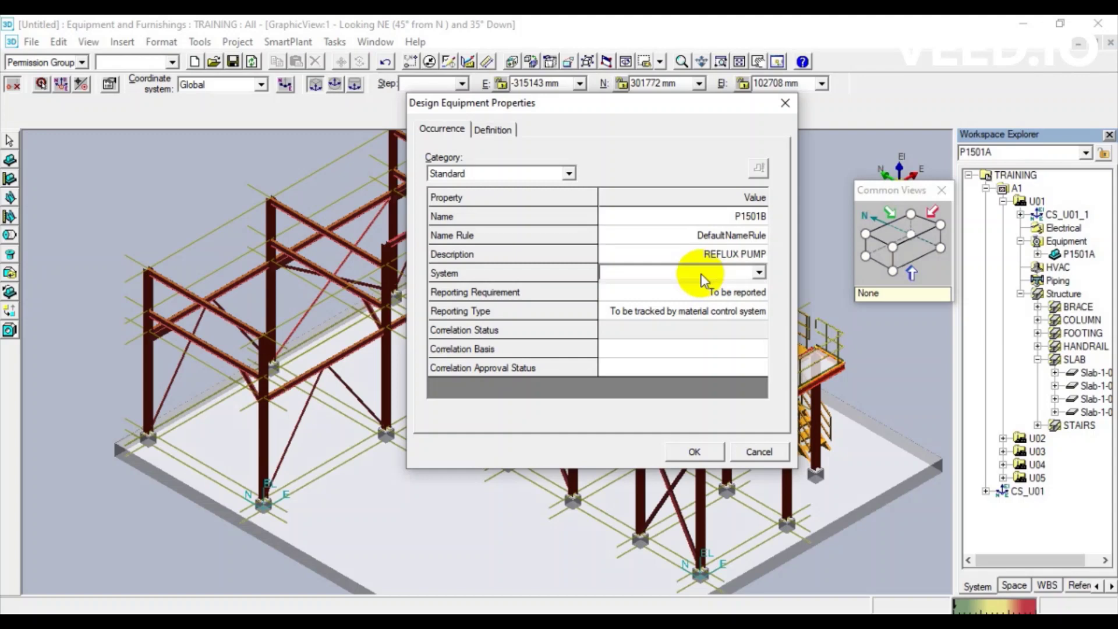
Assign the pump to the A1 > U01 > Equipment system.
left_click(758, 272)
left_click(633, 297)
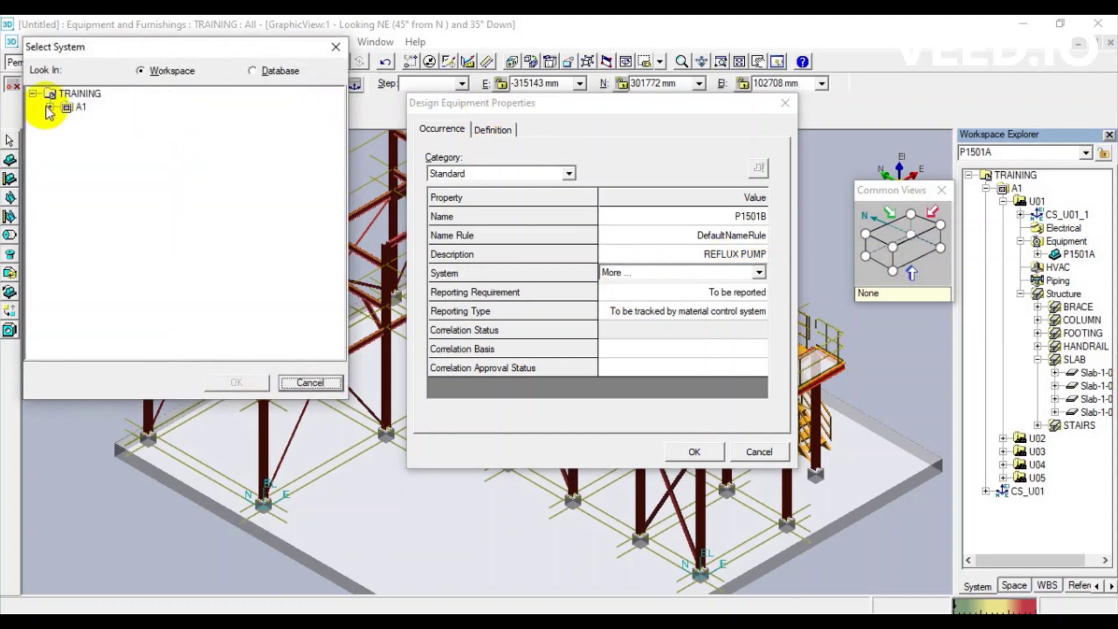
left_click(51, 106)
left_click(67, 120)
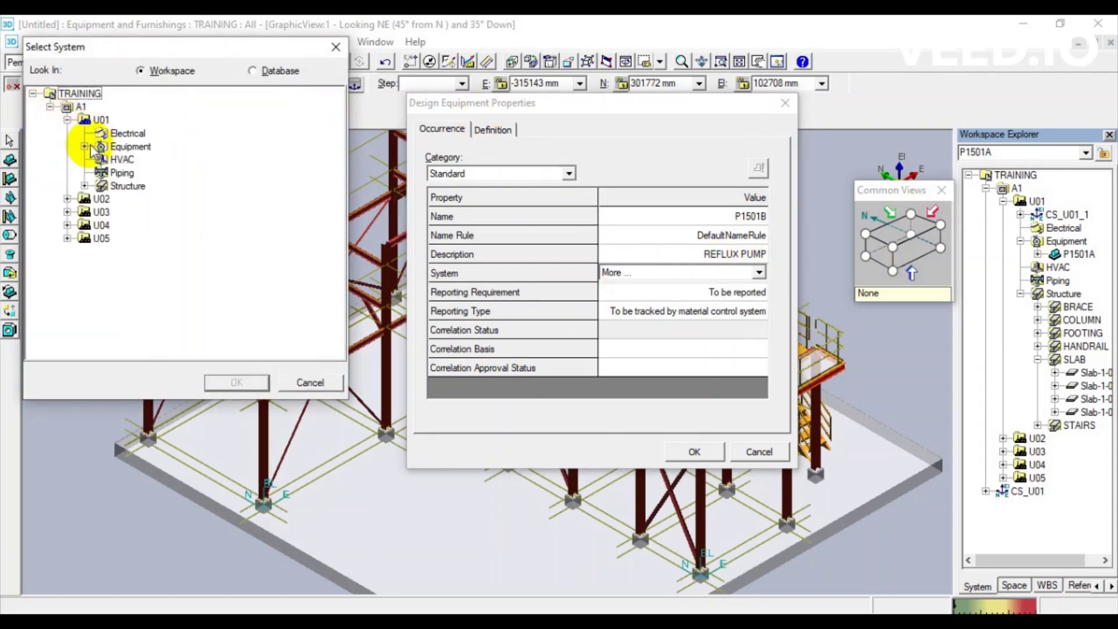
left_click(130, 147)
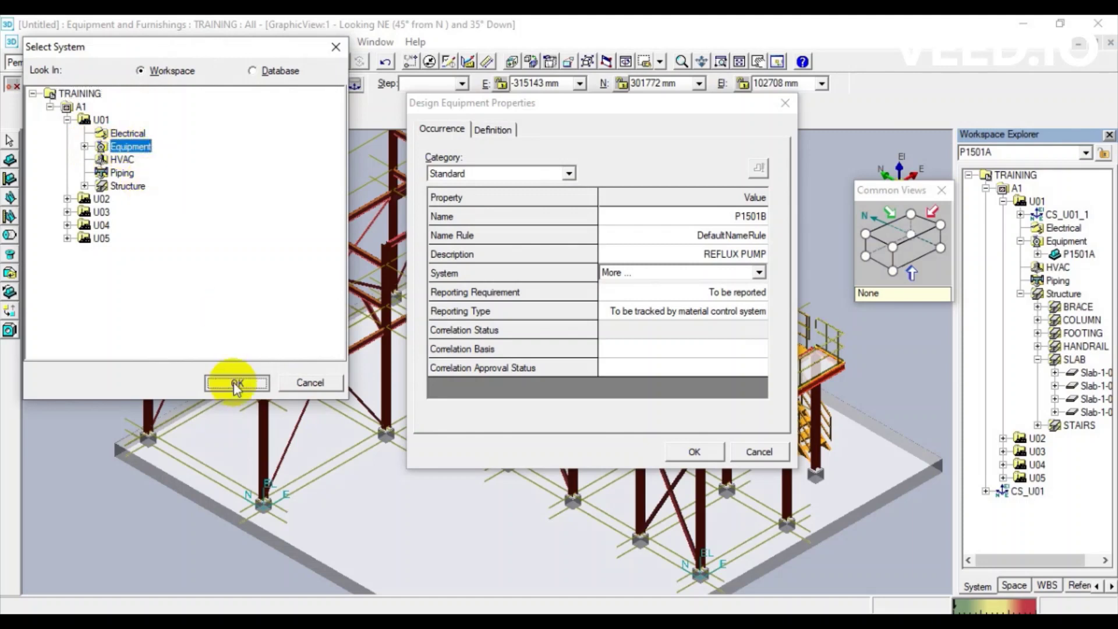
left_click(246, 381)
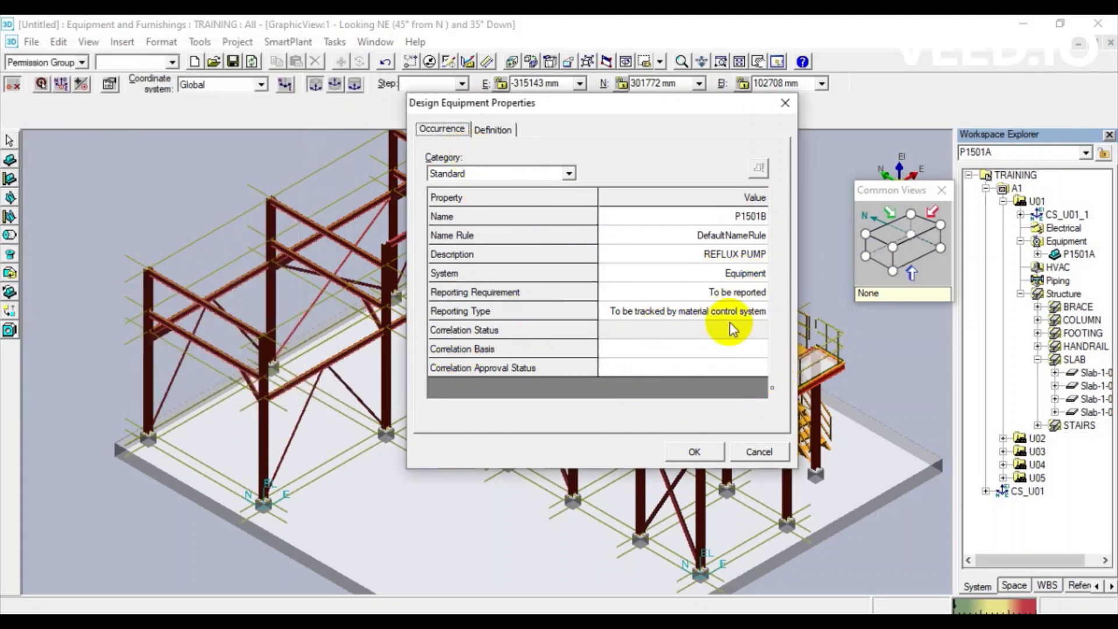
Show the position and orientation properties with the East, North and Elevation fields.
left_click(569, 175)
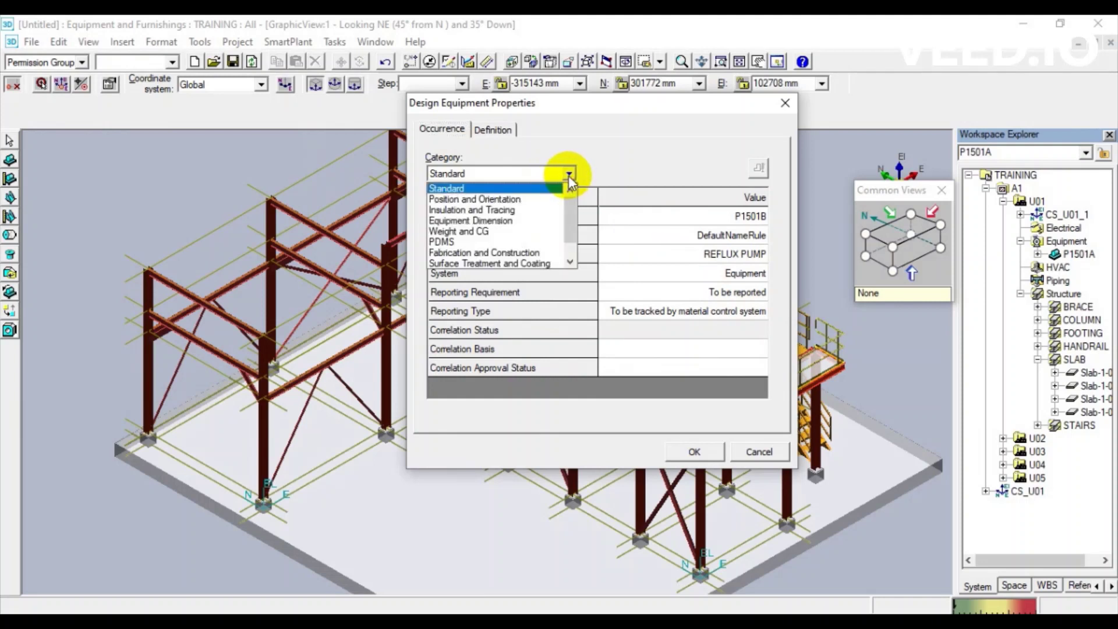
left_click(511, 203)
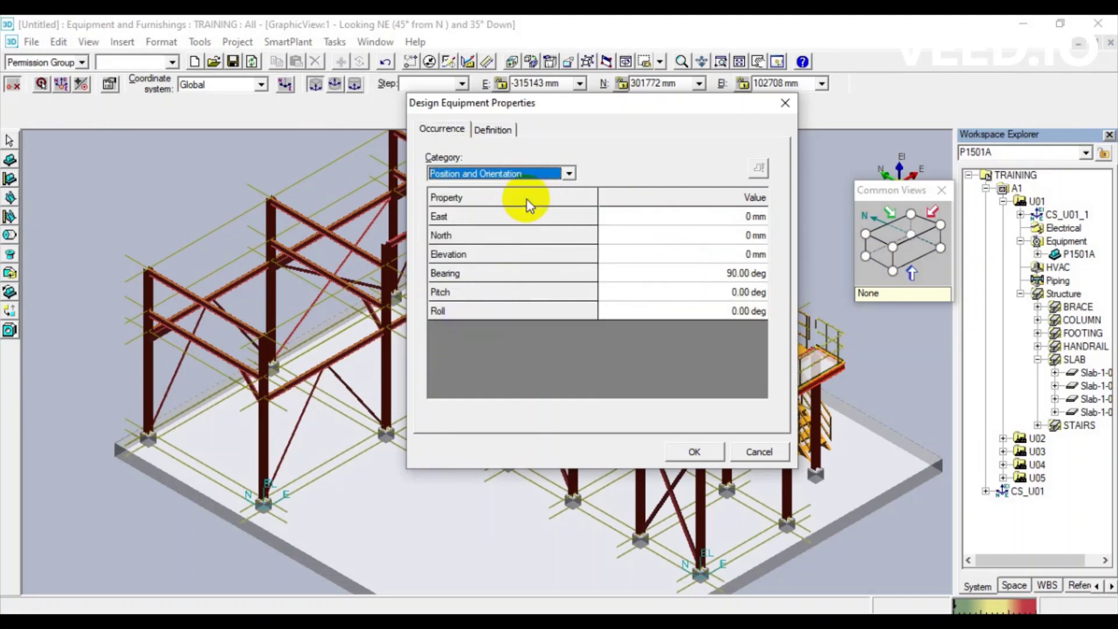
left_click(750, 217)
left_click(736, 235)
left_click(732, 254)
left_click(757, 217)
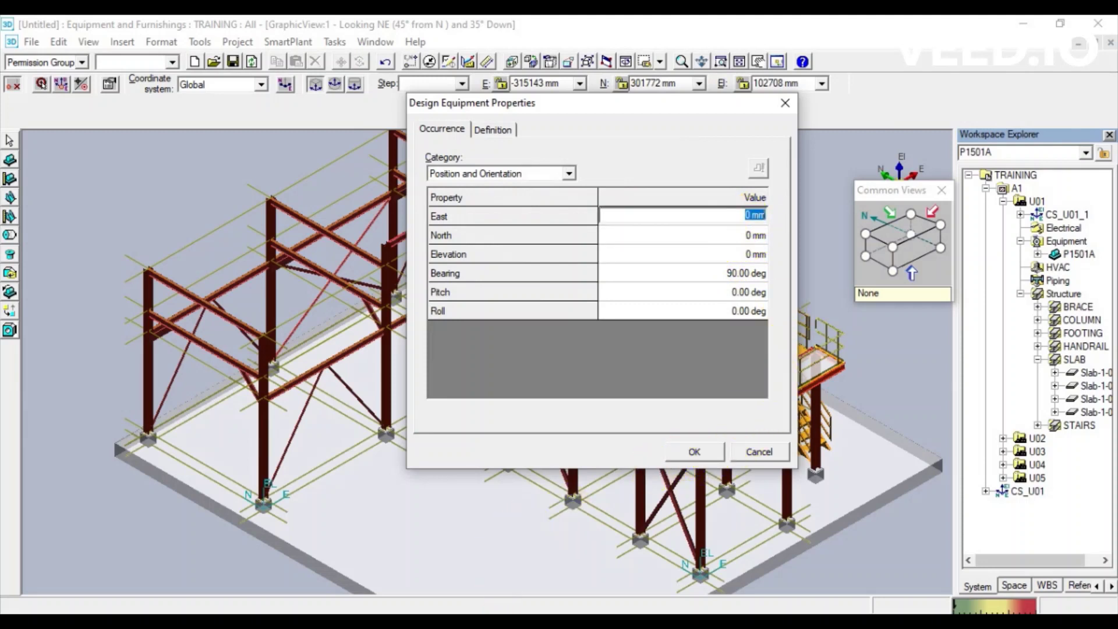
Read the suction nozzle coordinate from the training drawing and set East to -314490 mm.
left_click(493, 612)
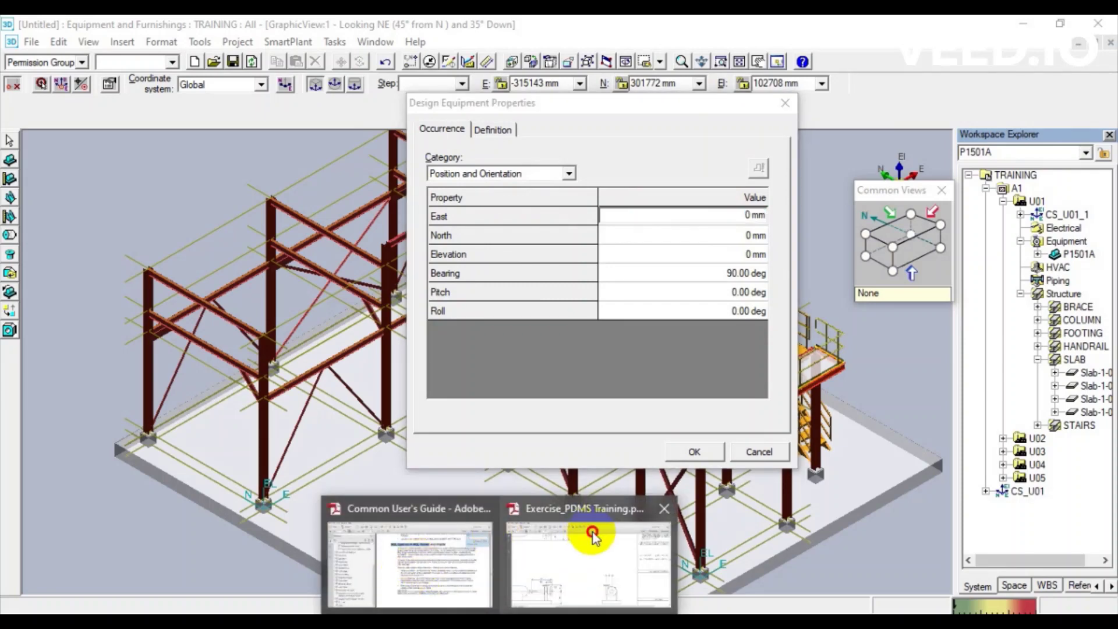
left_click(593, 532)
scroll(585, 477, "down", 3, "ctrl")
scroll(476, 362, "up", 1)
scroll(463, 361, "up", 3)
scroll(470, 369, "up", 1)
scroll(486, 308, "up", 2, "ctrl")
scroll(461, 288, "up", 2, "ctrl")
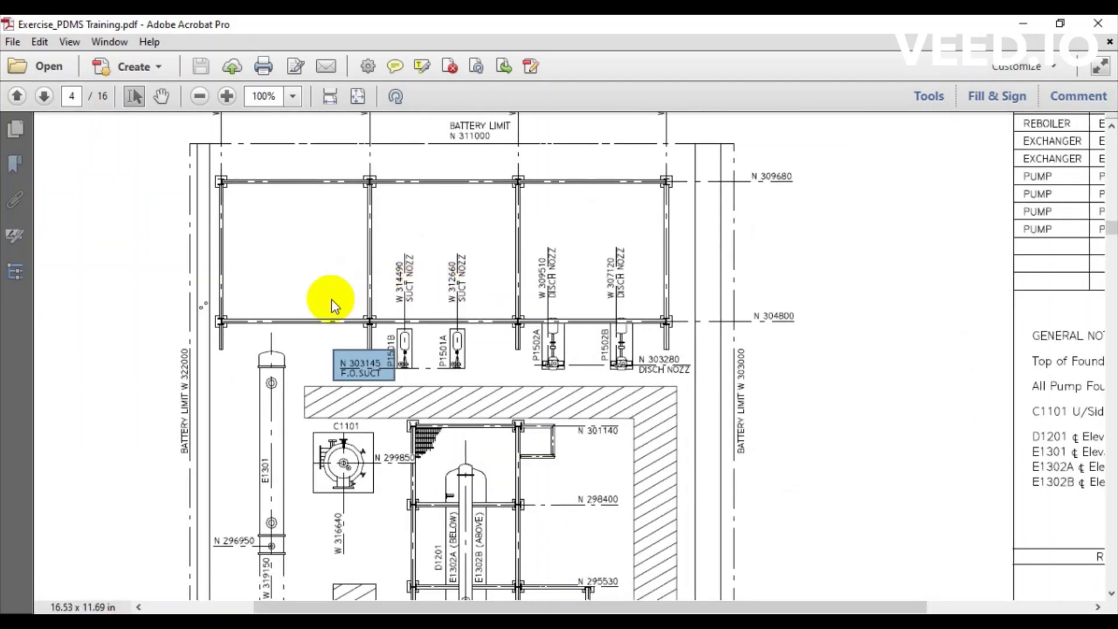
scroll(312, 294, "up", 1, "ctrl")
left_click_drag(264, 222, 460, 417)
scroll(437, 419, "up", 3)
scroll(391, 518, "up", 1, "ctrl")
scroll(392, 512, "up", 1, "ctrl")
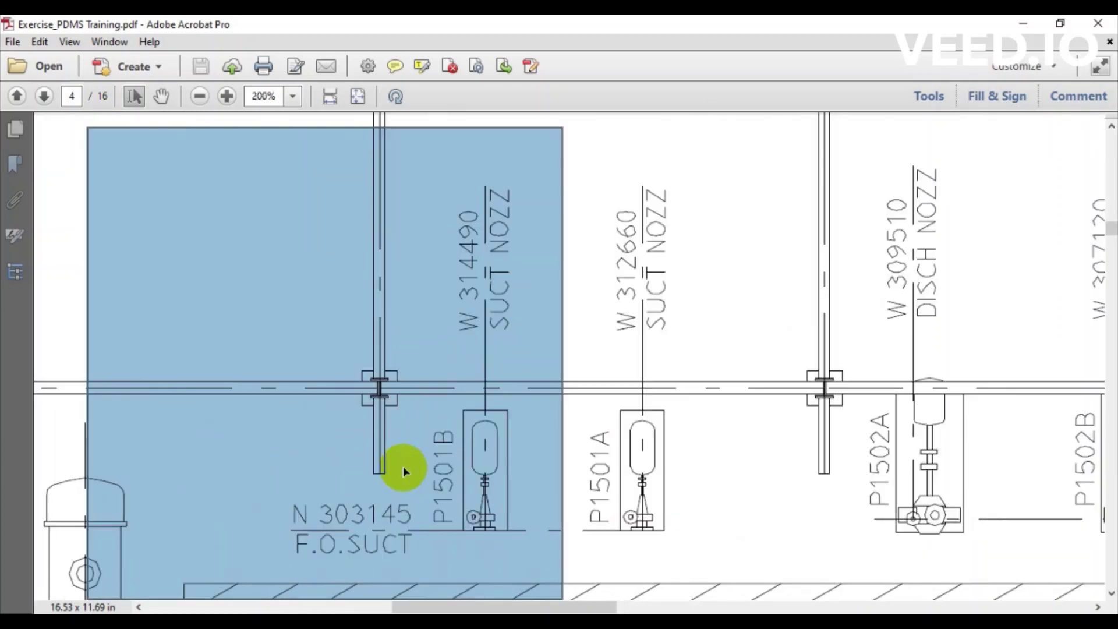
scroll(414, 443, "down", 1, "ctrl")
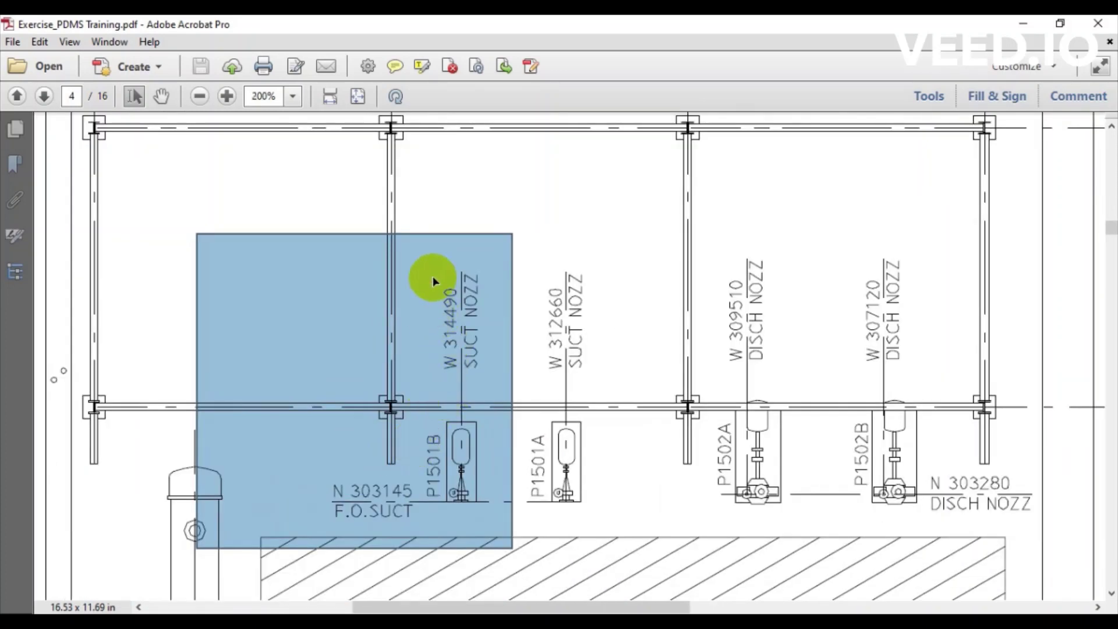
left_click_drag(412, 237, 498, 395)
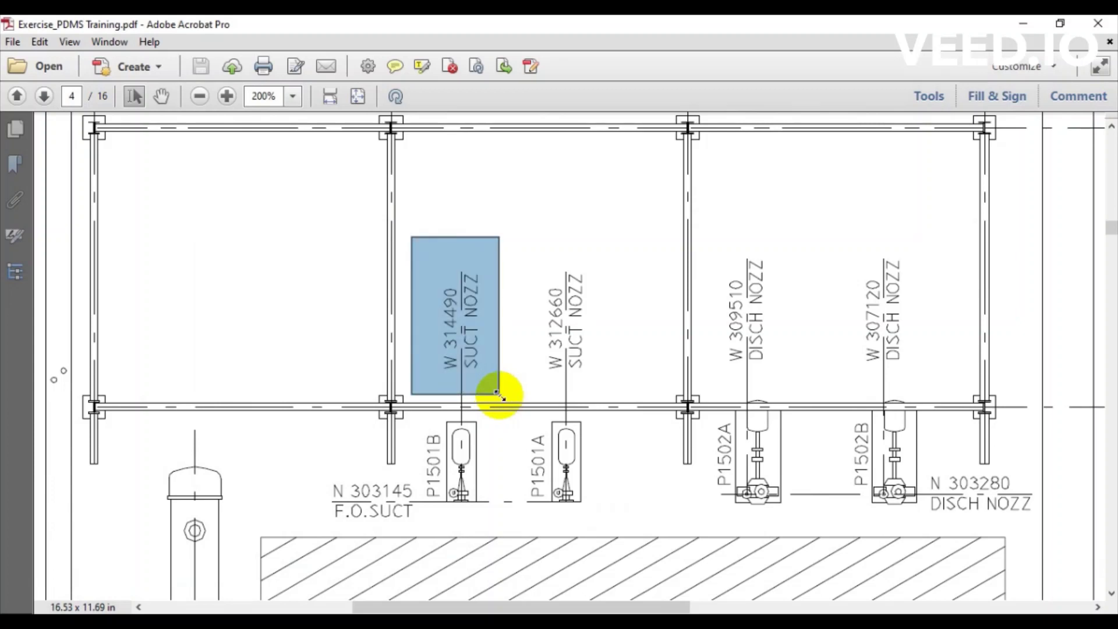
left_click_drag(498, 395, 499, 396)
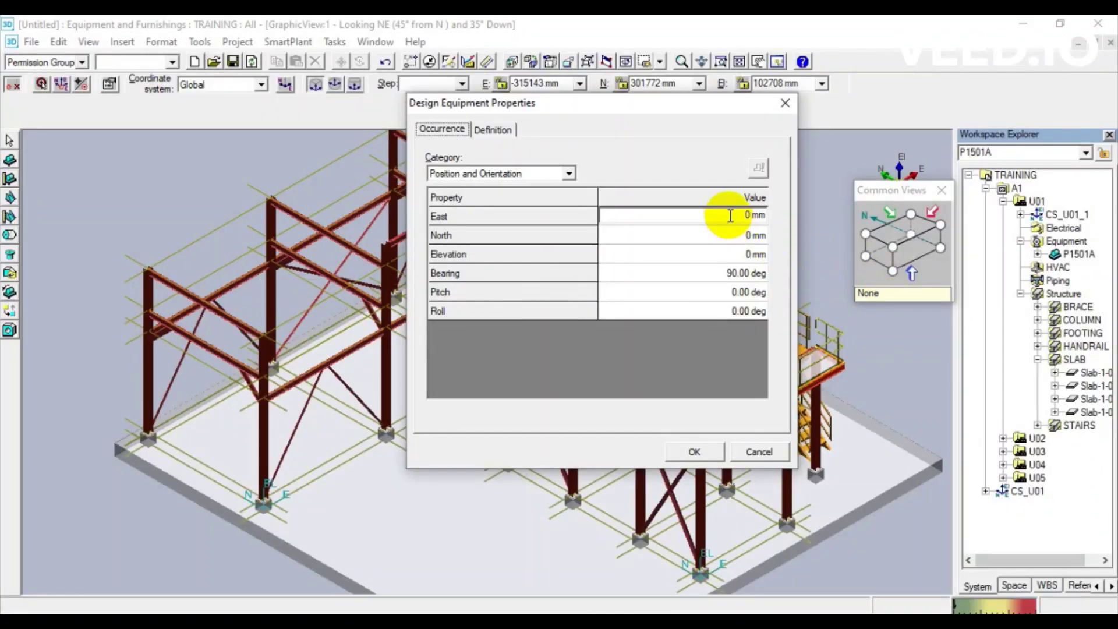
left_click(749, 216)
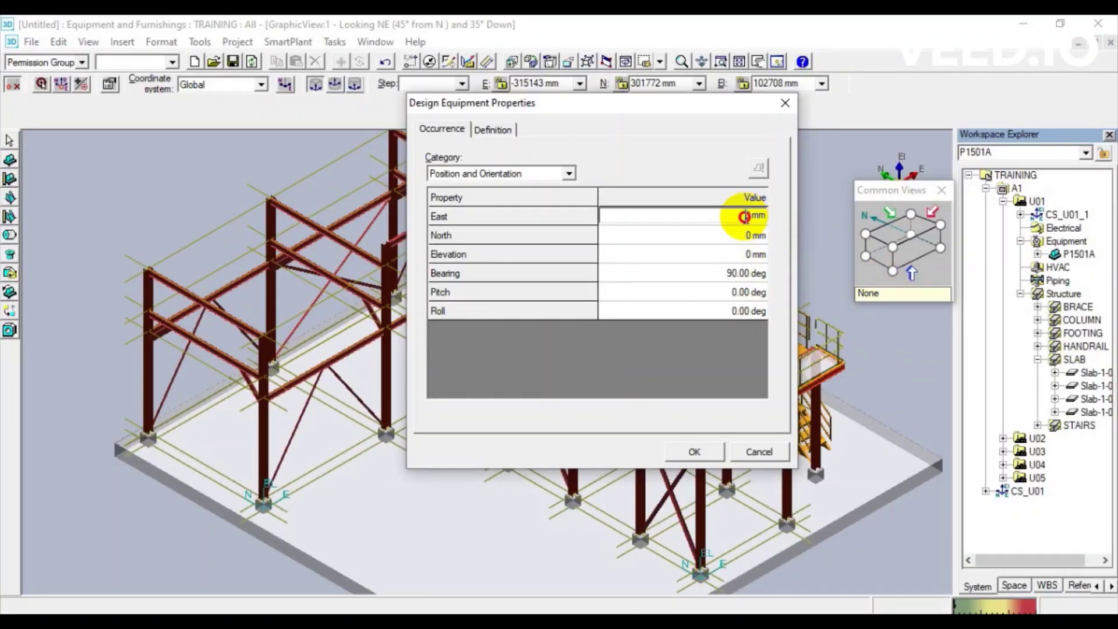
left_click_drag(744, 216, 767, 216)
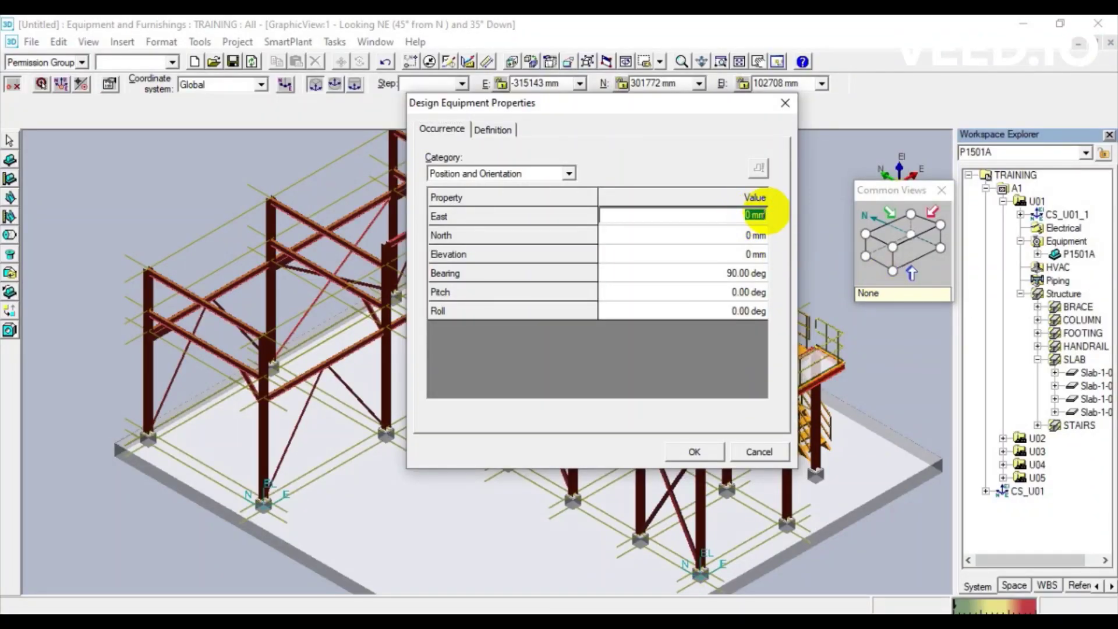
type("-314490")
left_click(737, 238)
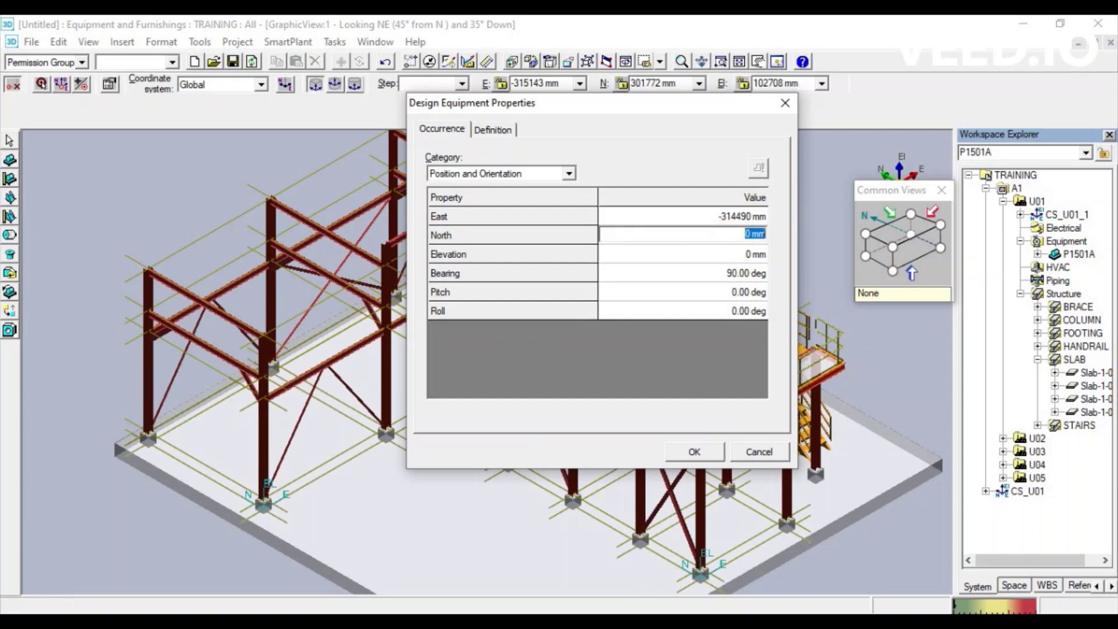
Set North to 303145 mm from the drawing and Elevation to 100000 mm.
left_click(536, 570)
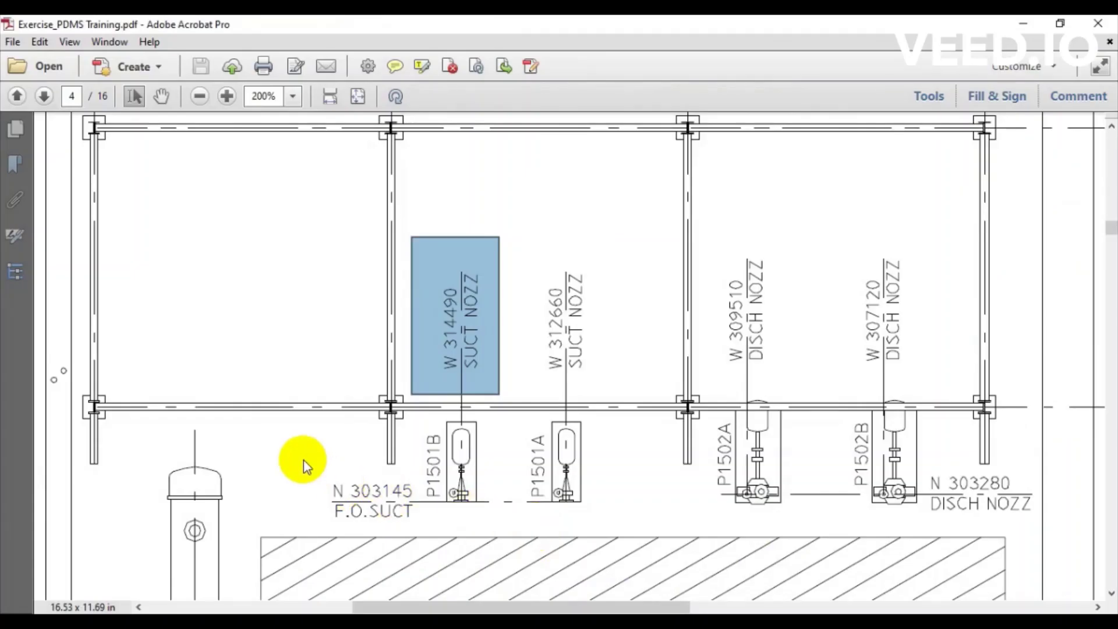
left_click_drag(307, 462, 441, 534)
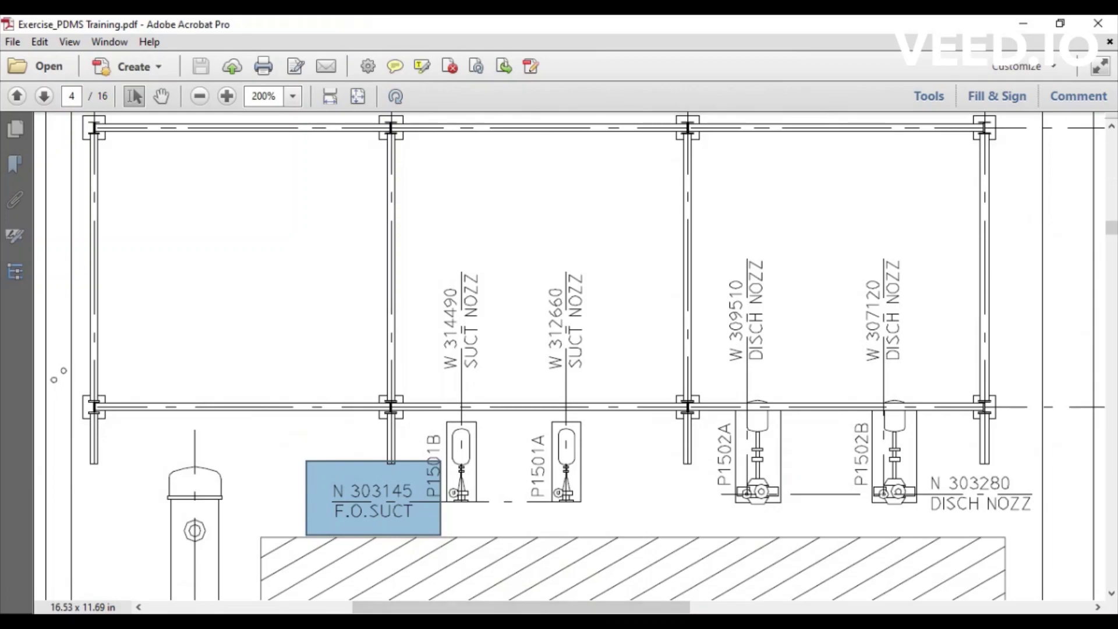
left_click(542, 559)
left_click(718, 234)
left_click_drag(718, 234, 767, 239)
type("303145")
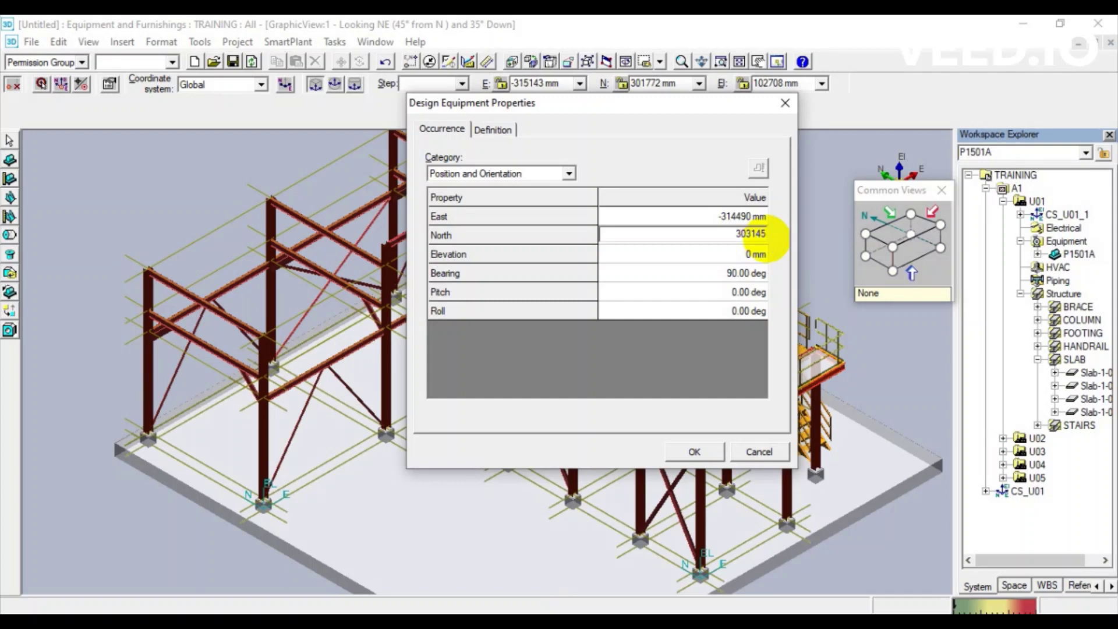
left_click(730, 255)
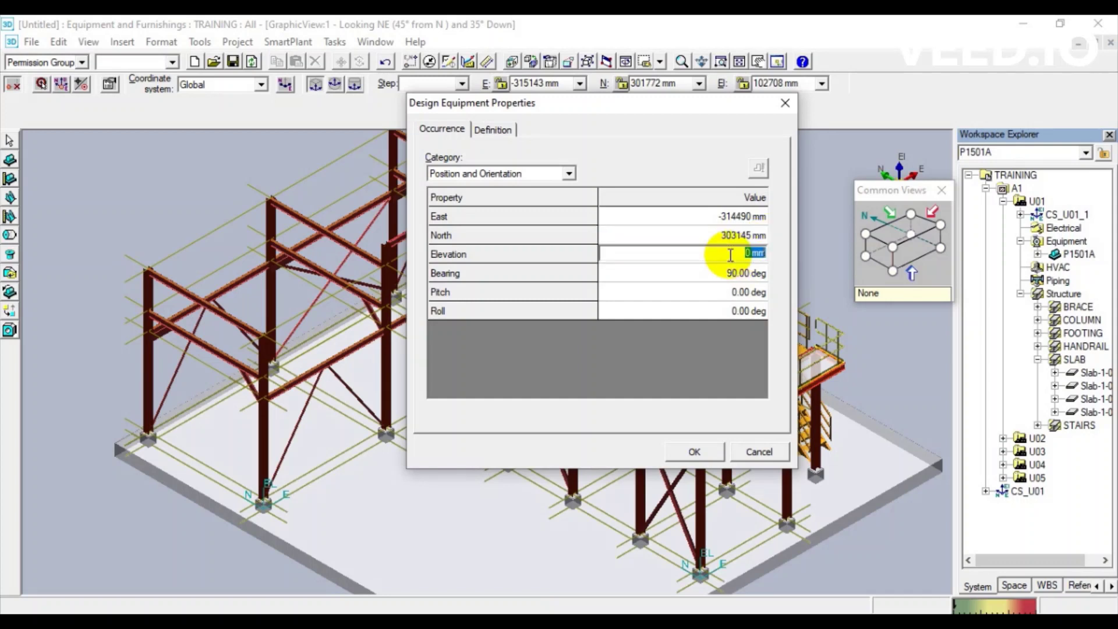
type("100000")
left_click_drag(731, 254, 781, 252)
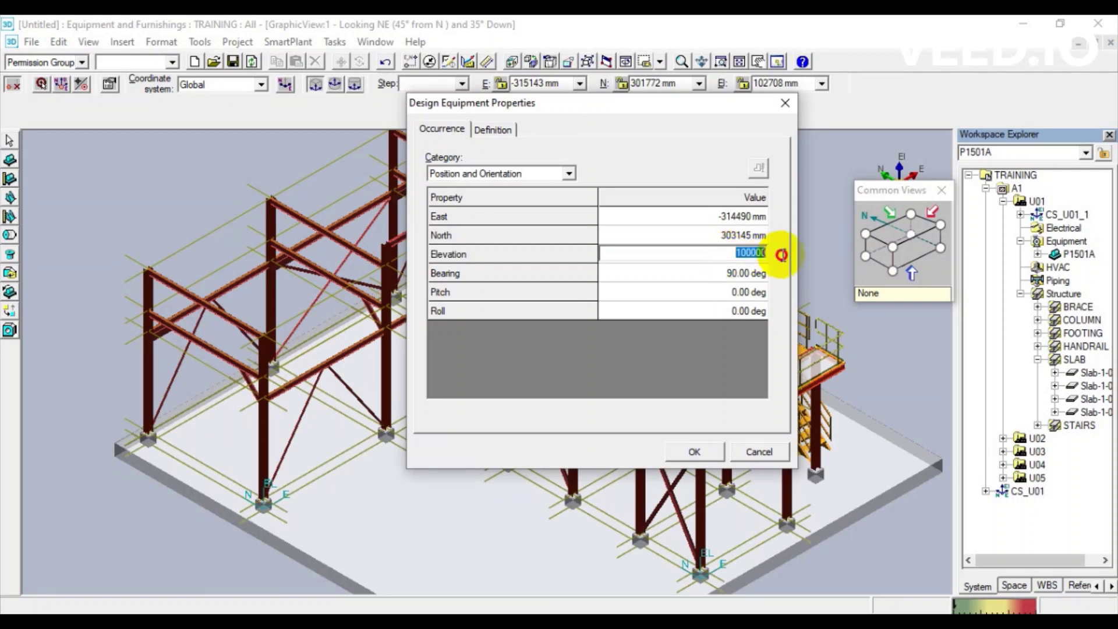
Create P1501B at the entered position, switch to the top view, and deselect.
left_click(694, 453)
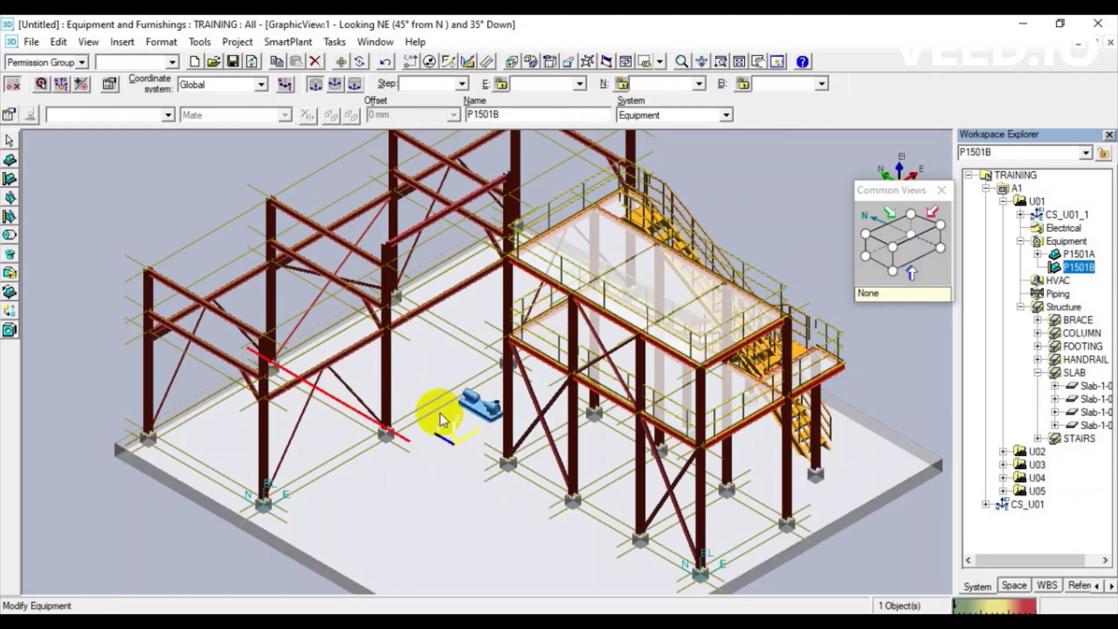
left_click(897, 231)
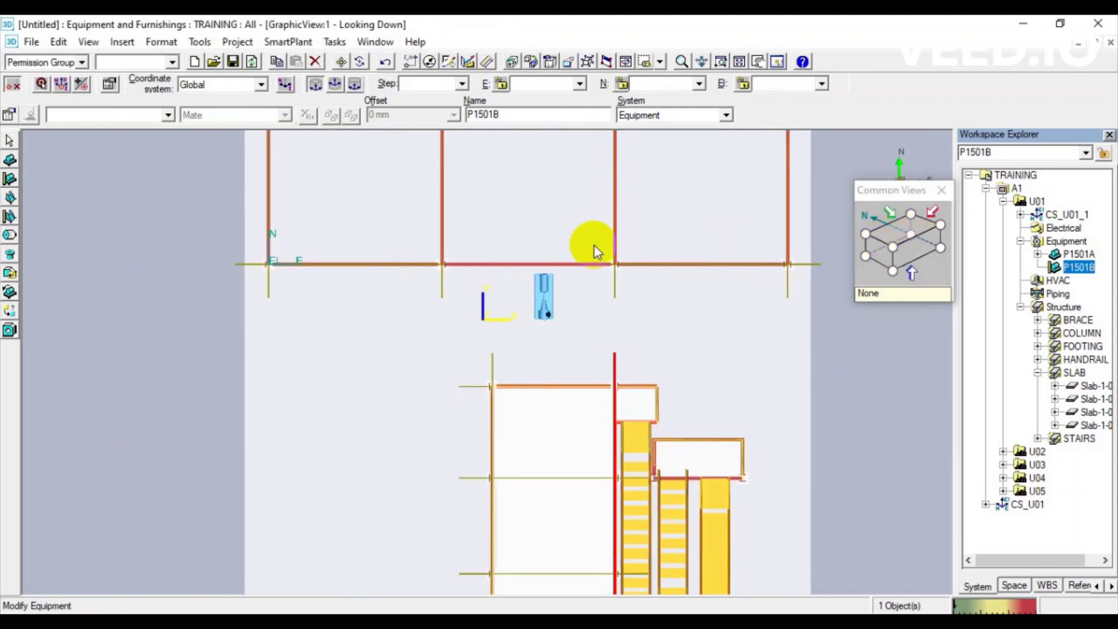
left_click(114, 288)
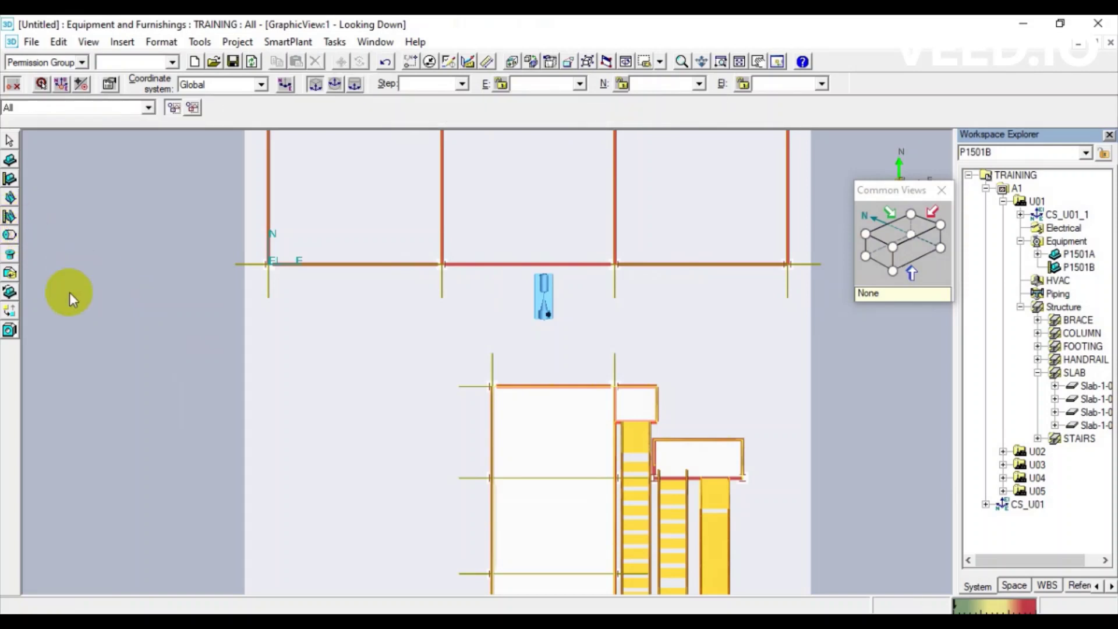
Import P1501B.dgn onto equipment P1501B using DGN file type and the Simple physical aspect.
left_click(10, 273)
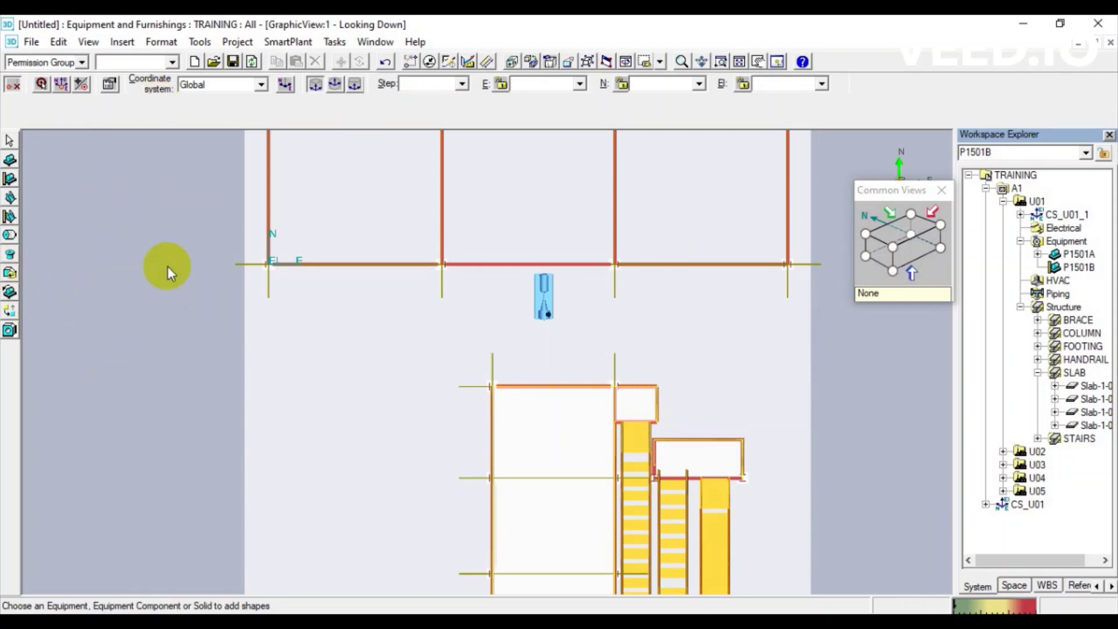
left_click(1079, 267)
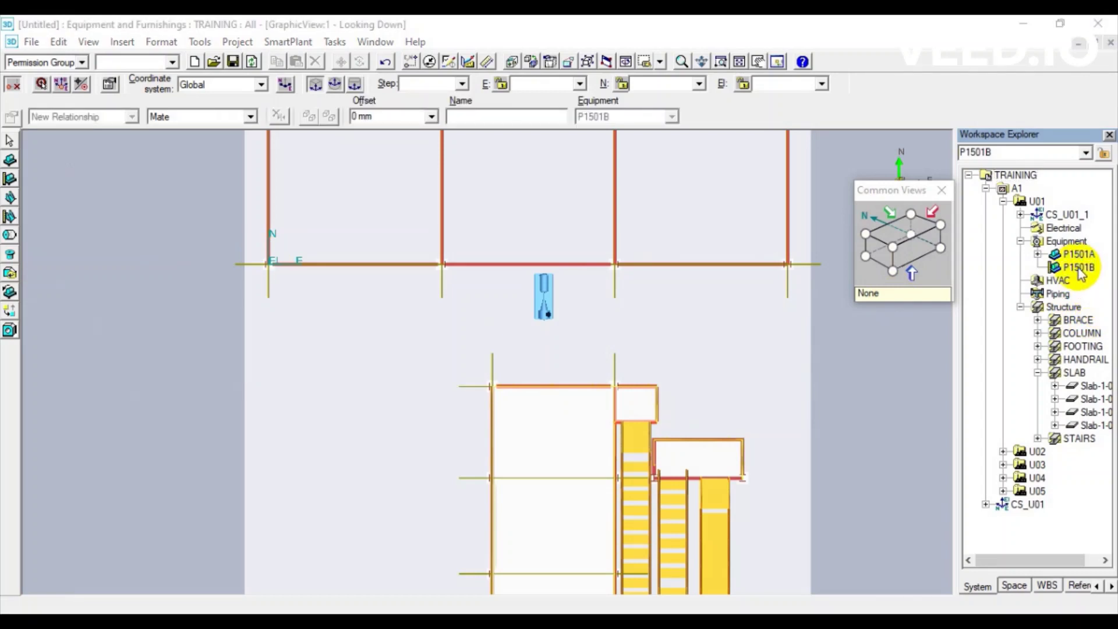
left_click_drag(333, 71, 631, 101)
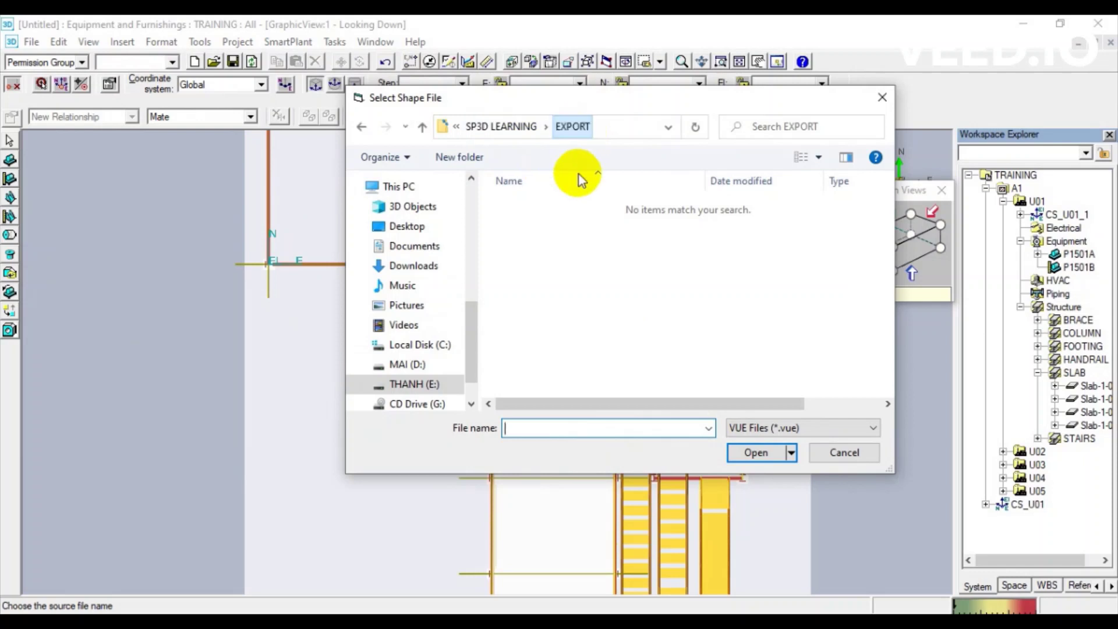
left_click(800, 427)
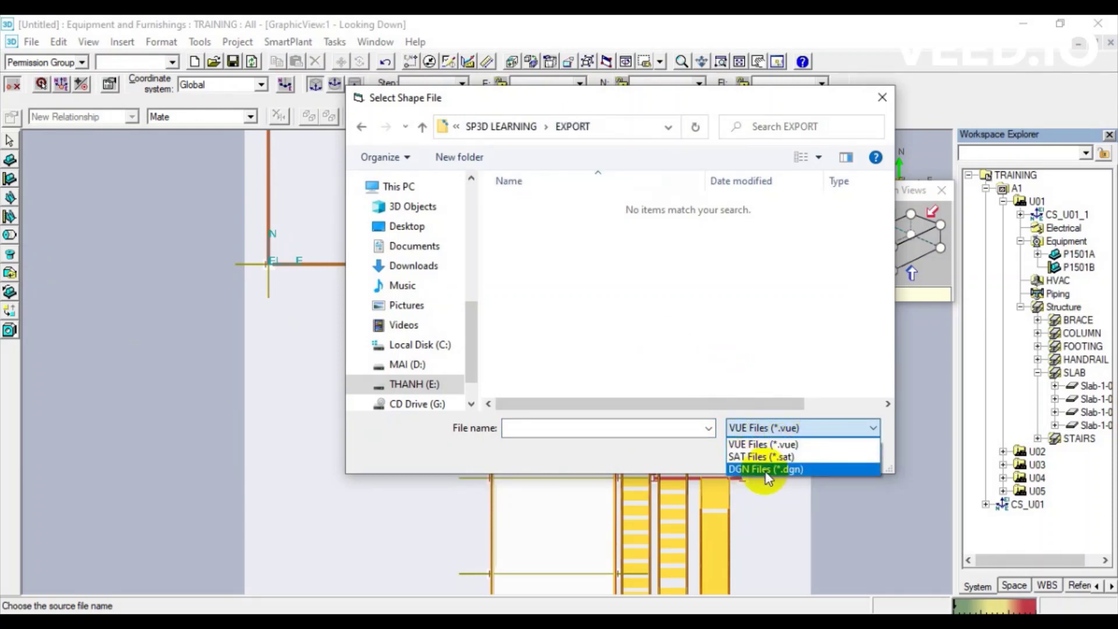
left_click(759, 470)
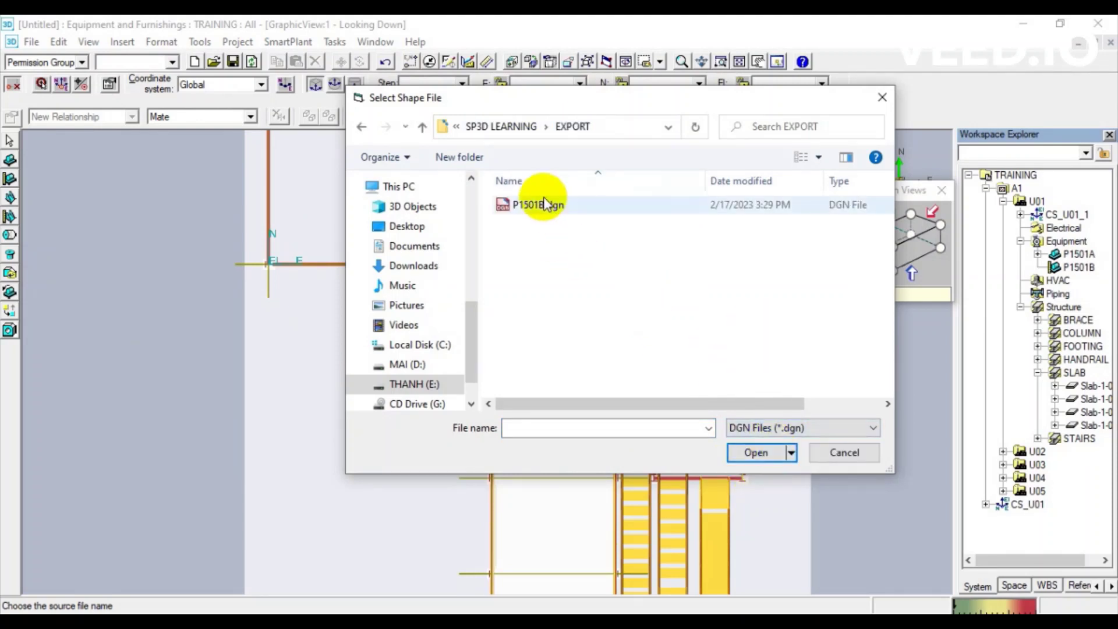
left_click(543, 207)
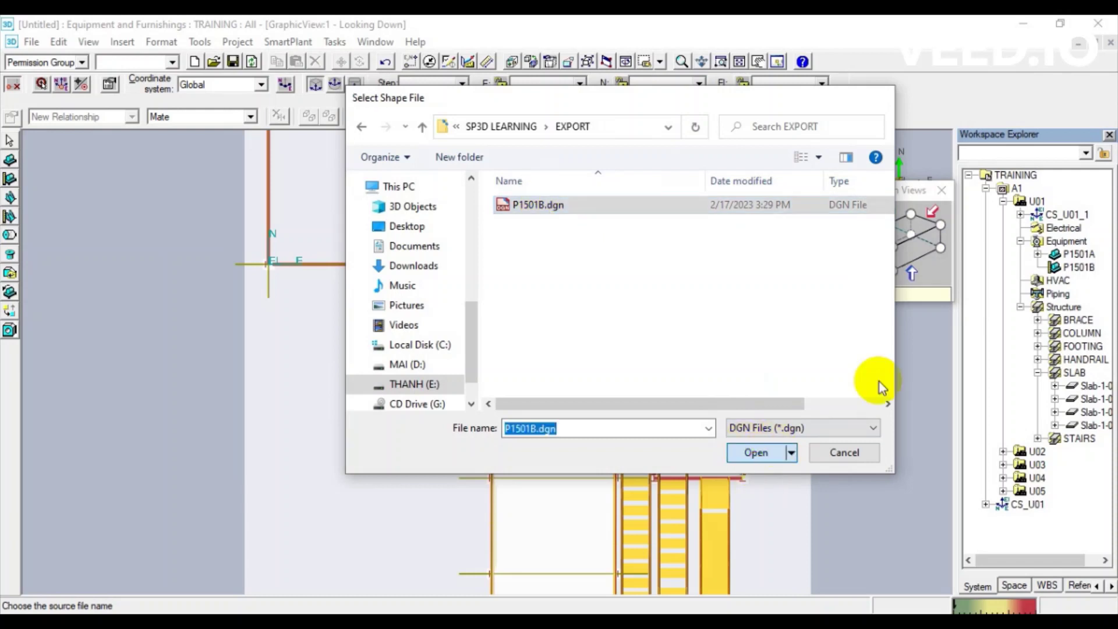
left_click(754, 452)
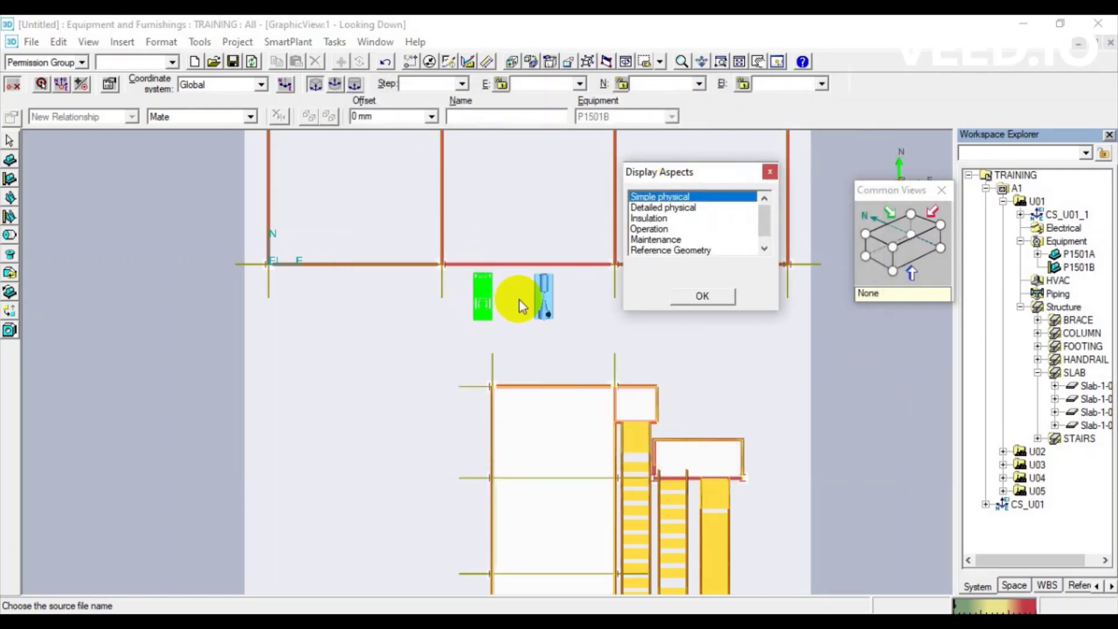
left_click(651, 197)
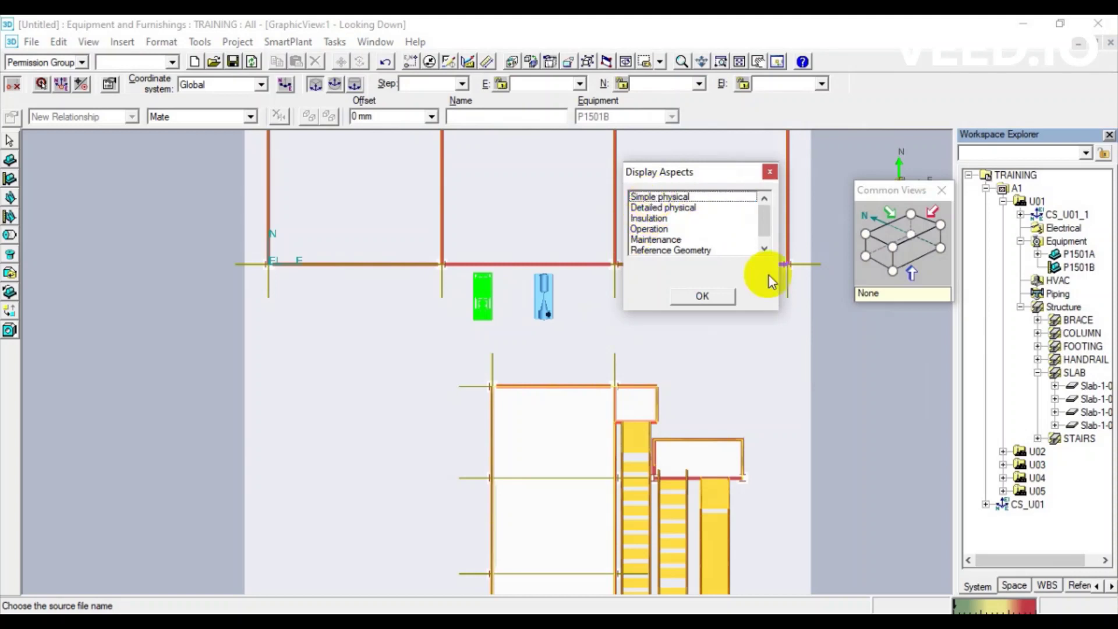
left_click(675, 195)
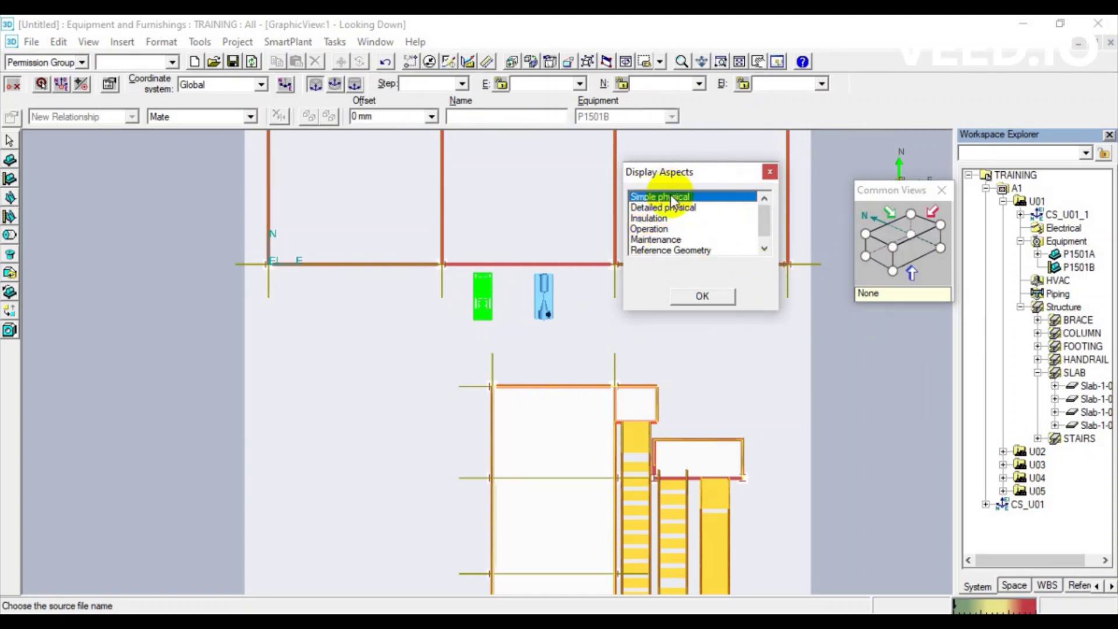
Place the imported shape at East, North and Elevation 0.
left_click(708, 297)
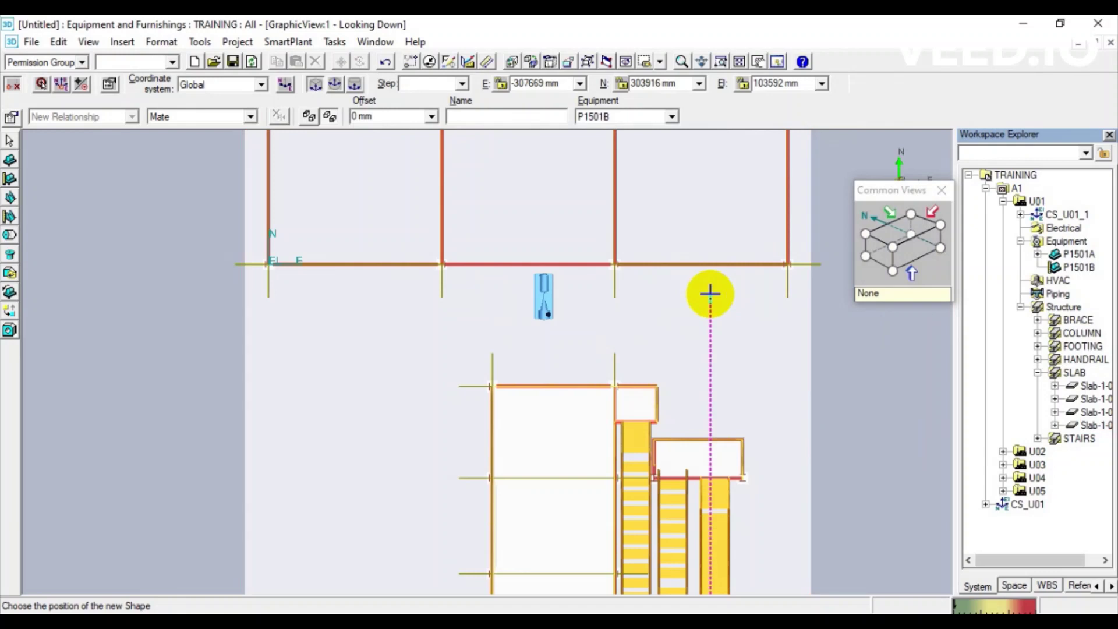
double_click(563, 85)
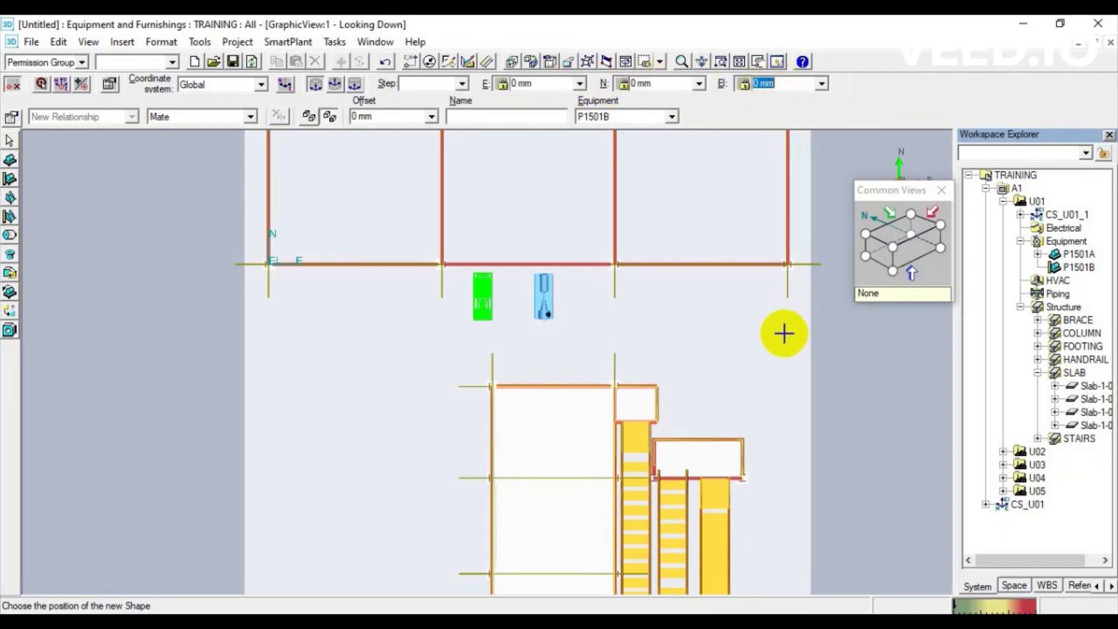
left_click(783, 333)
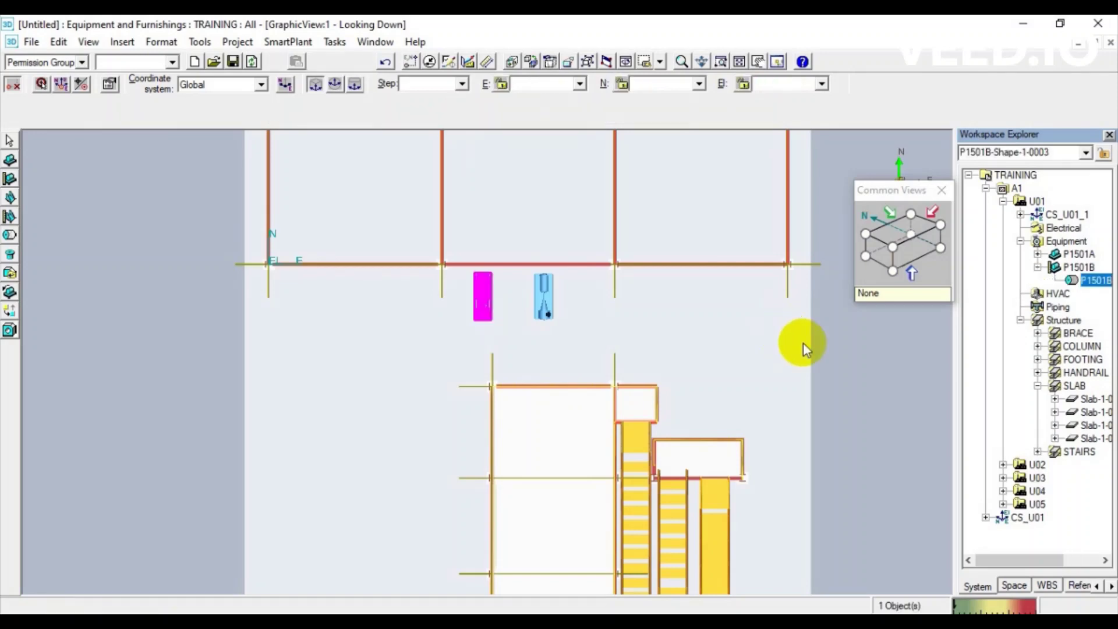
Inspect the placed pump from the east, then switch to an isometric view.
left_click(881, 256)
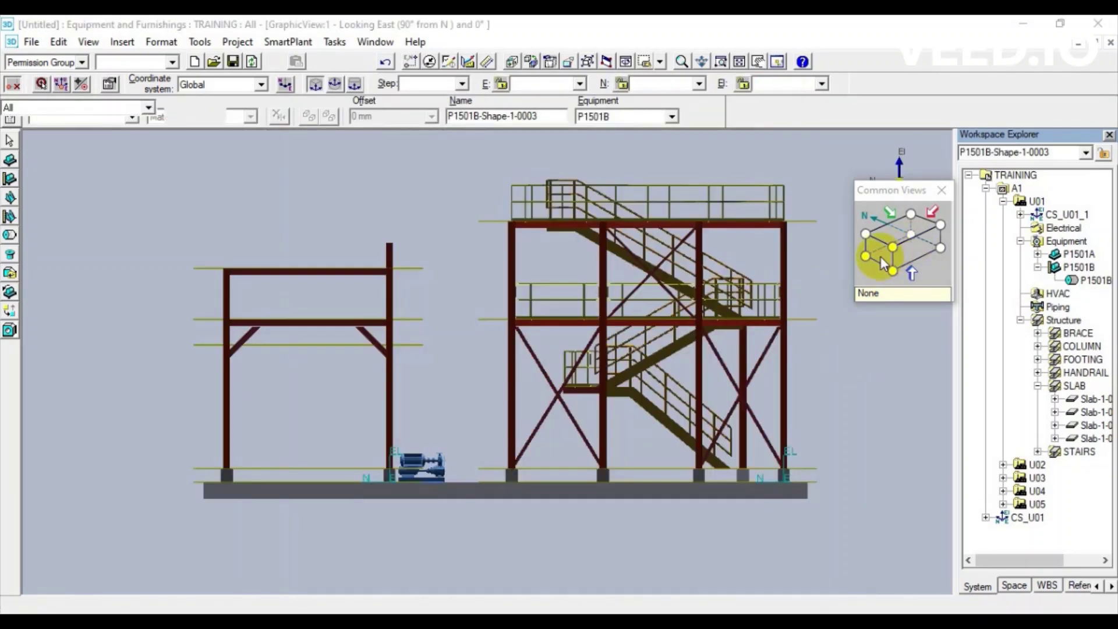
scroll(443, 507, "up", 3)
scroll(437, 455, "up", 1)
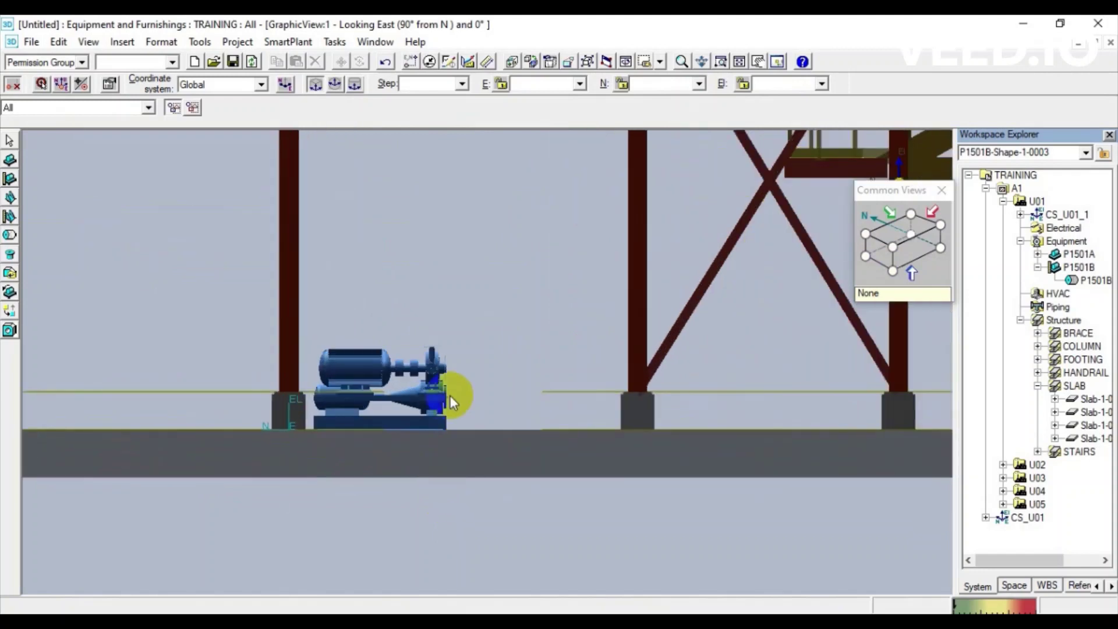
left_click(425, 386)
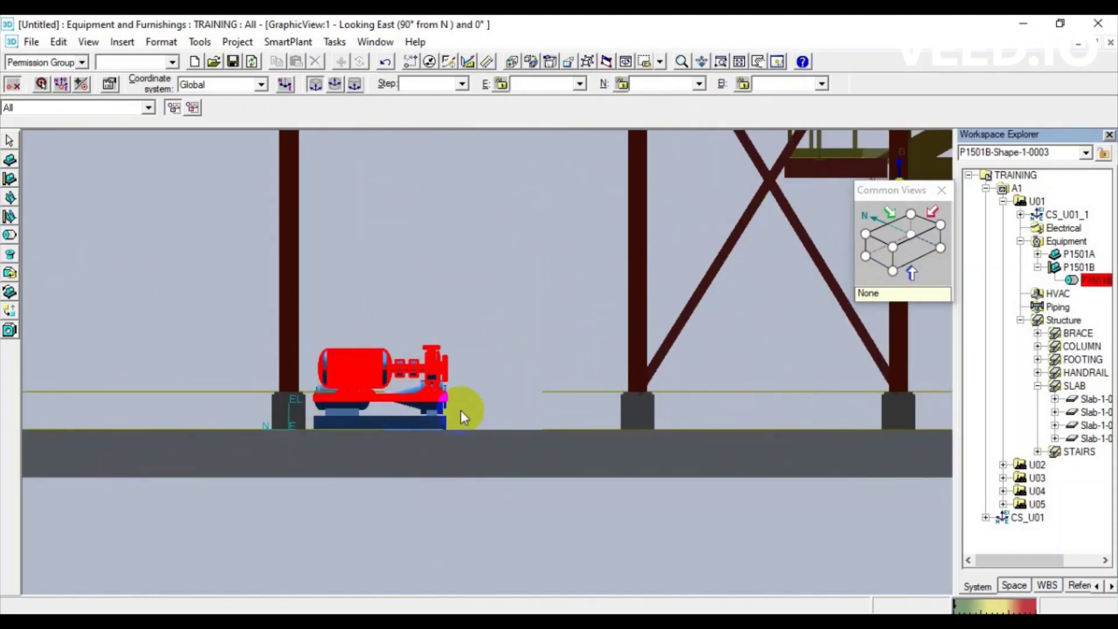
left_click(594, 362)
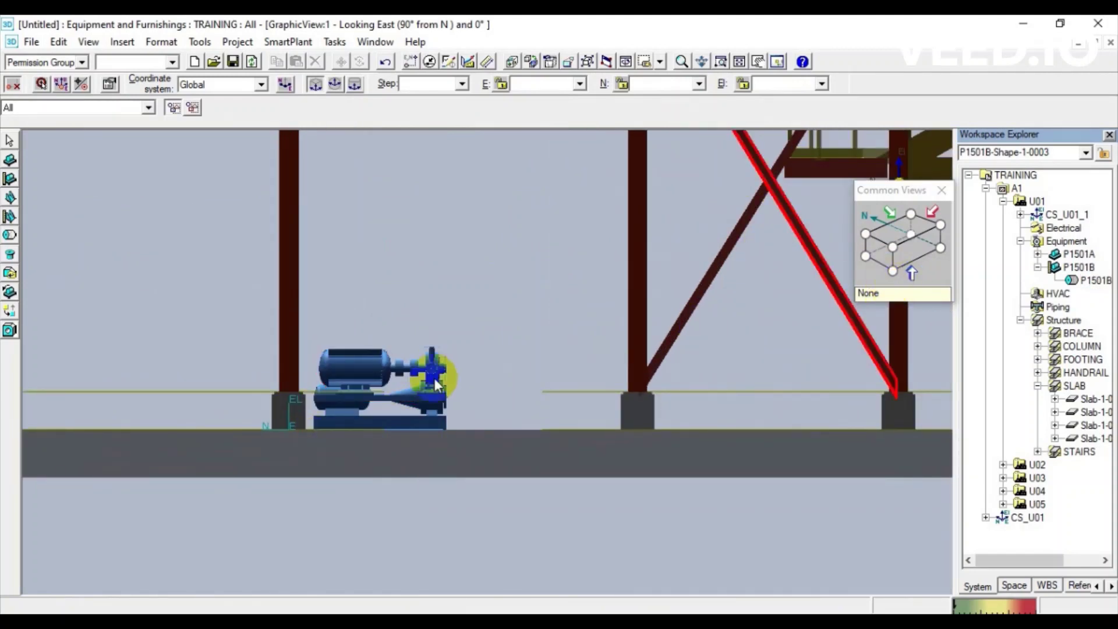
left_click(392, 384)
key("Escape")
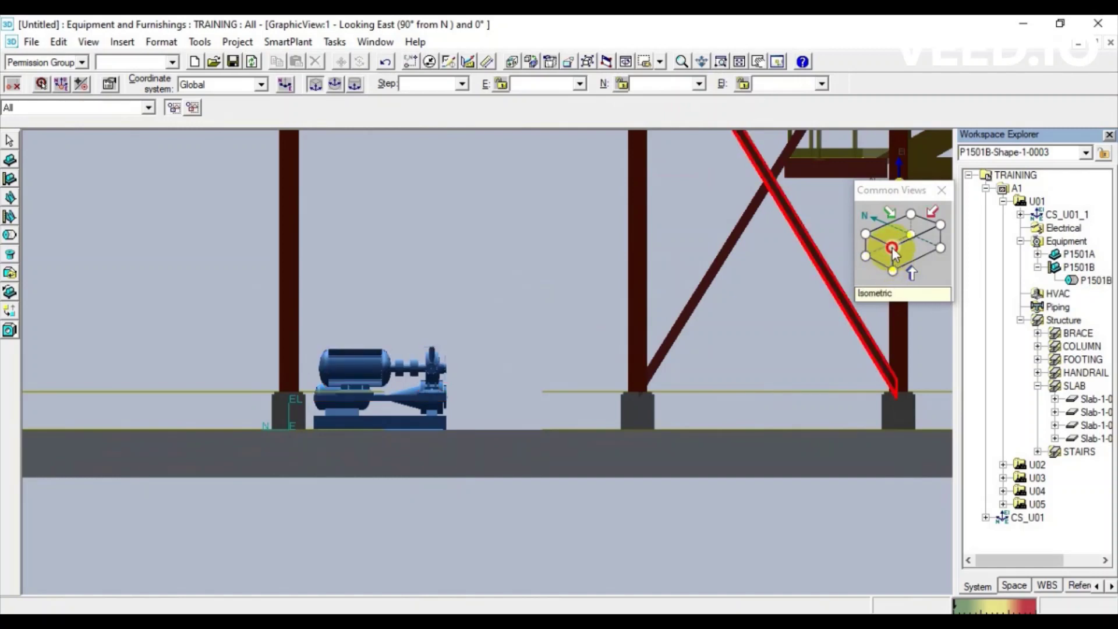
left_click(894, 254)
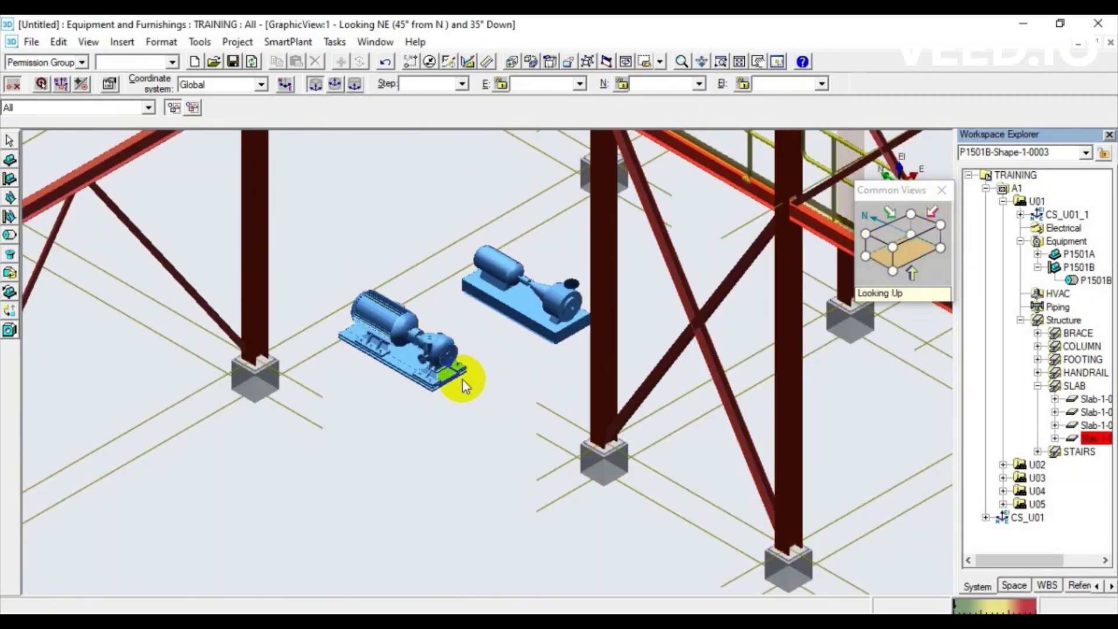
scroll(463, 380, "up", 3)
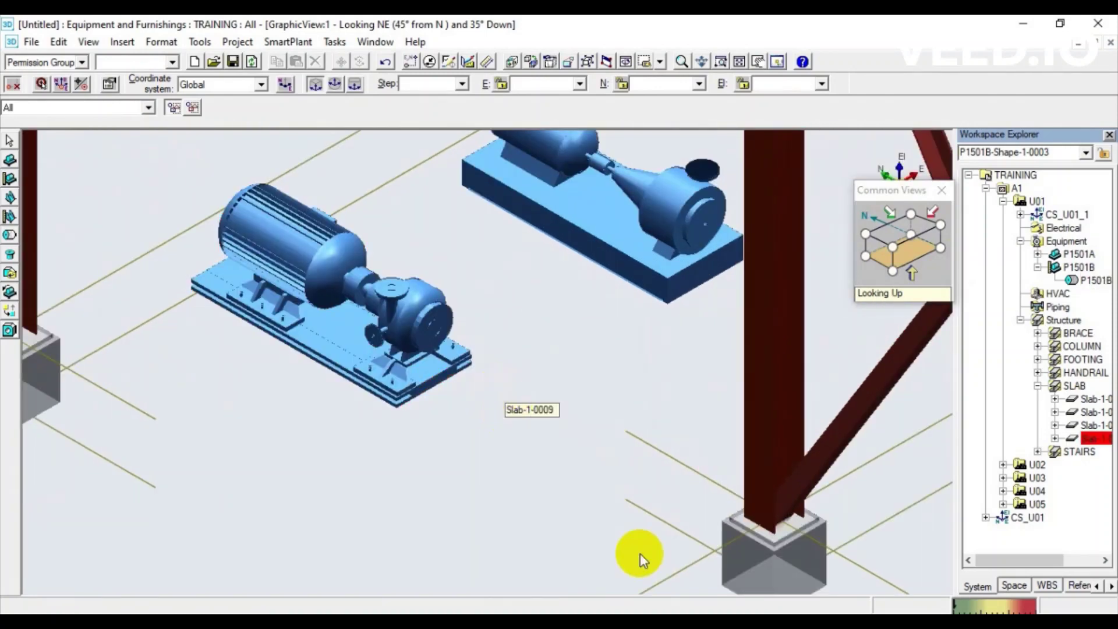
scroll(599, 258, "up", 2)
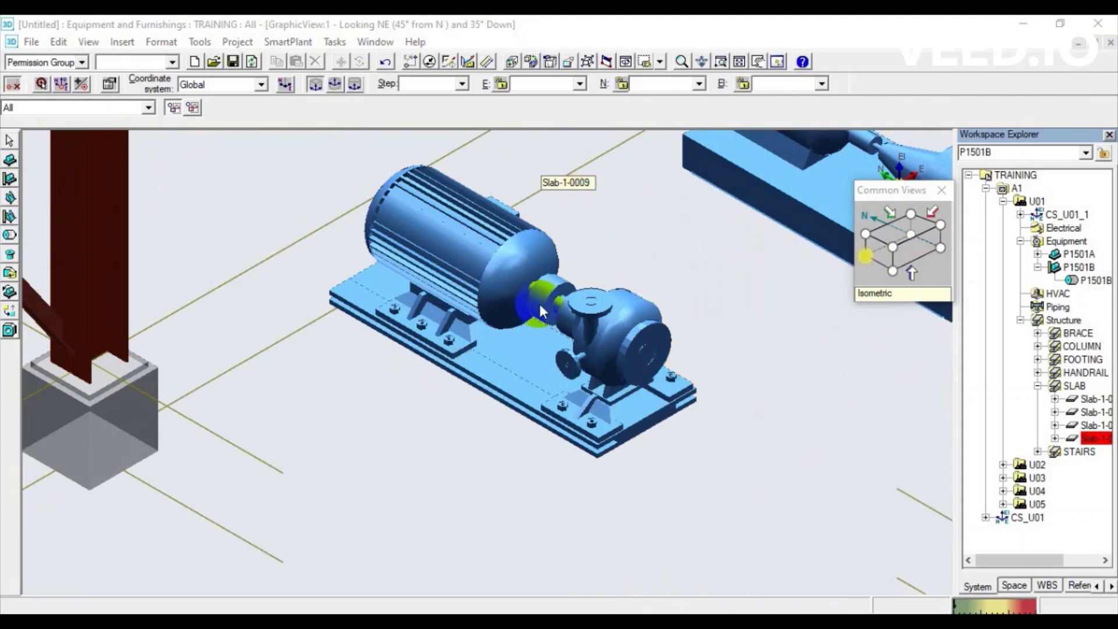
Start a new nozzle and pick P1501B under A1 > U01 > Equipment as its parent.
left_click(633, 243)
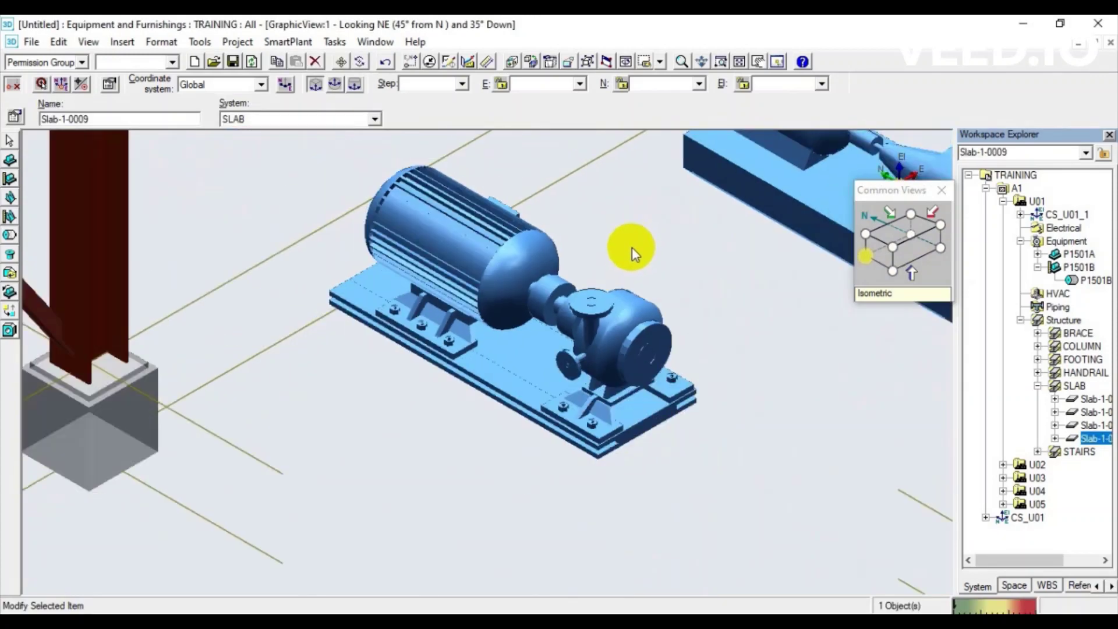
left_click(10, 256)
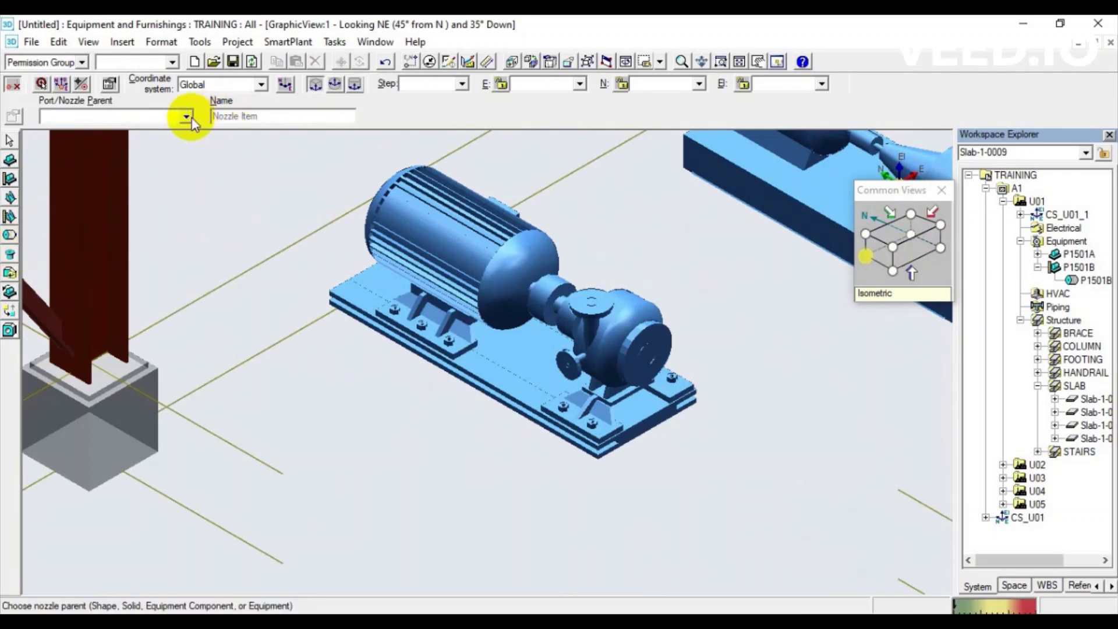
left_click(189, 117)
left_click(141, 132)
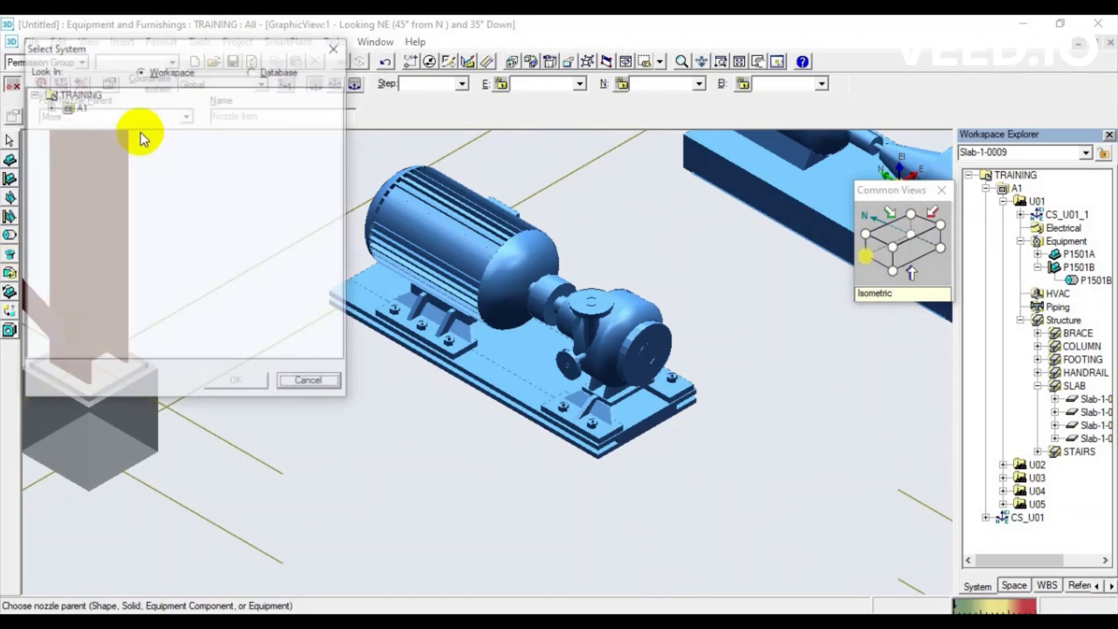
left_click(50, 108)
left_click(68, 121)
left_click(84, 134)
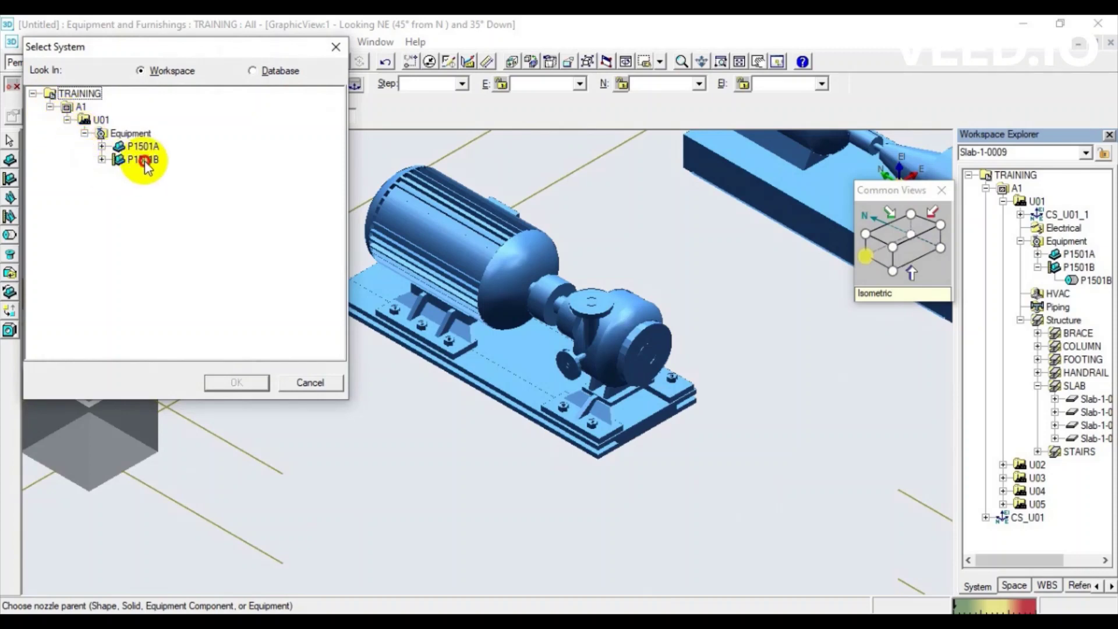
left_click(237, 384)
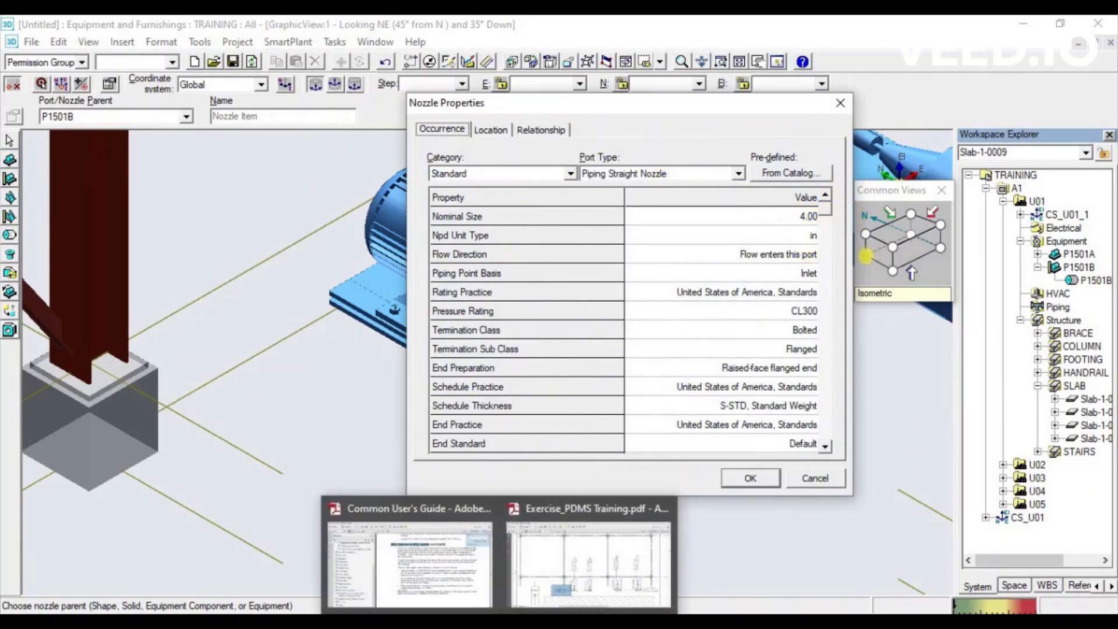
In the pump drawing PDF, highlight the sheet details and N1 suction #300 NB 100, N2 discharge #300 NB 50 notes.
left_click(557, 561)
scroll(669, 417, "down", 5)
scroll(665, 439, "down", 5)
scroll(665, 439, "down", 5)
scroll(664, 439, "down", 4)
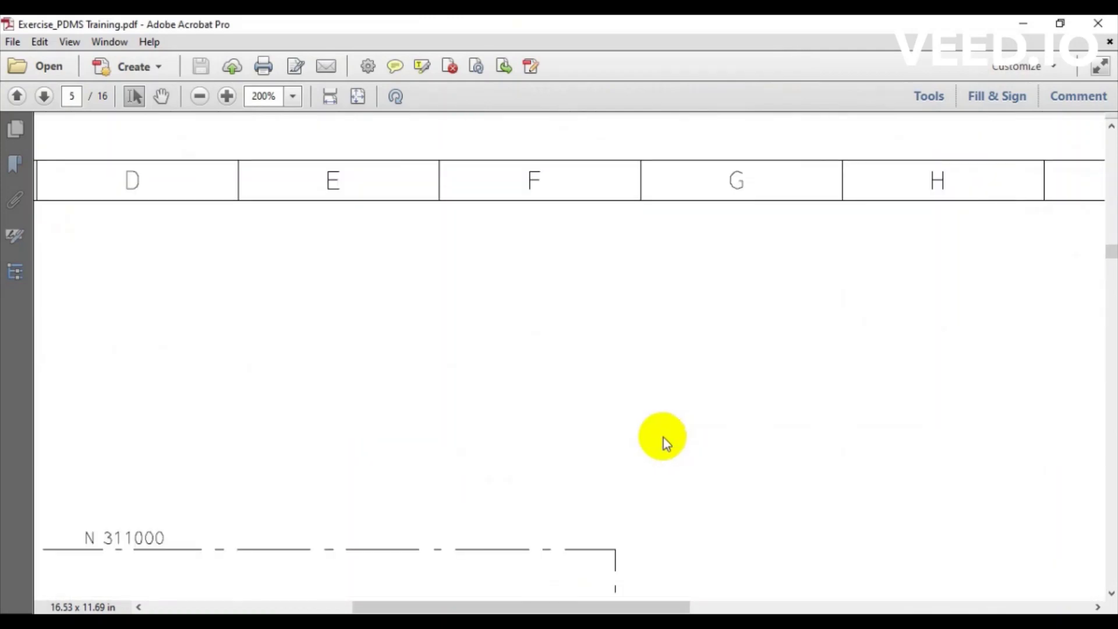
scroll(663, 438, "down", 3, "ctrl")
scroll(663, 437, "down", 3)
scroll(661, 439, "up", 5)
scroll(661, 440, "down", 8)
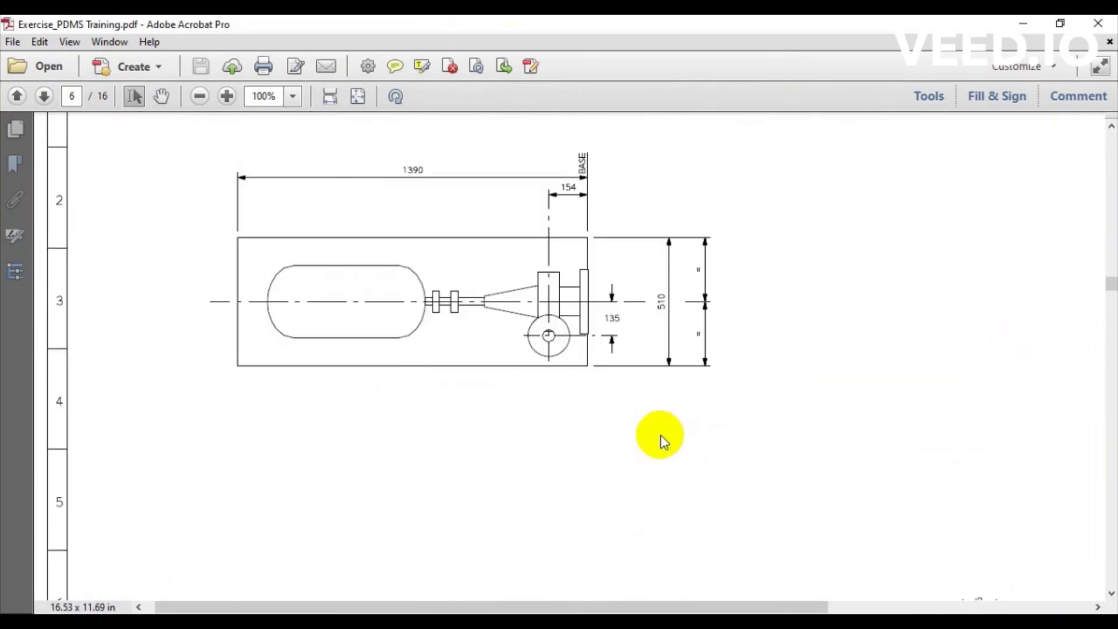
scroll(595, 418, "down", 3, "ctrl")
scroll(688, 454, "up", 3)
scroll(761, 424, "up", 4, "ctrl")
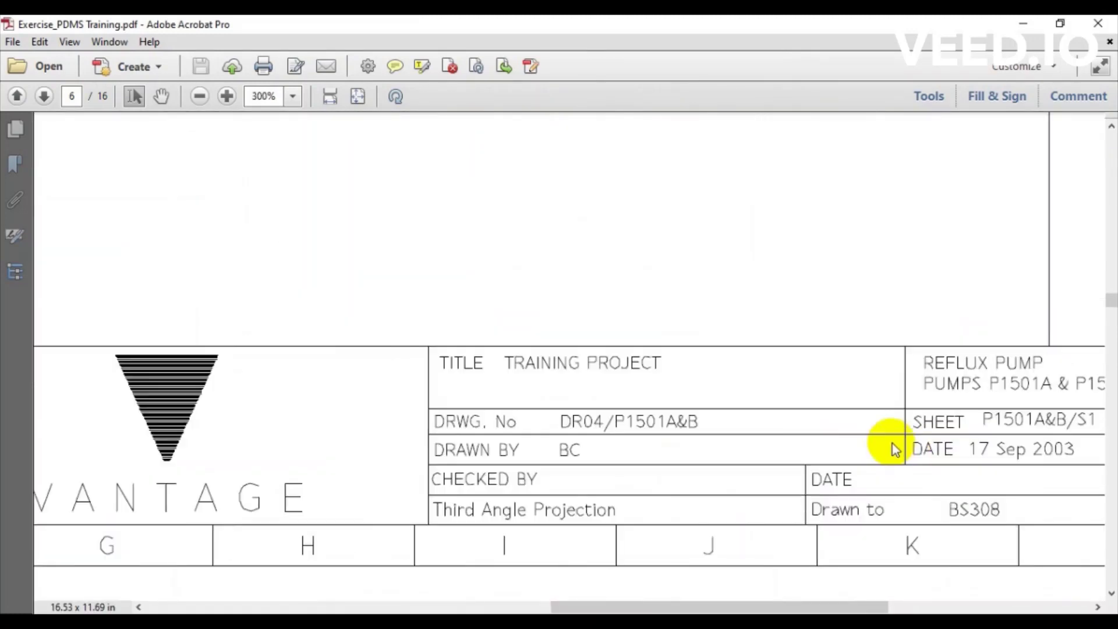
scroll(881, 442, "down", 1, "ctrl")
left_click_drag(967, 400, 1058, 460)
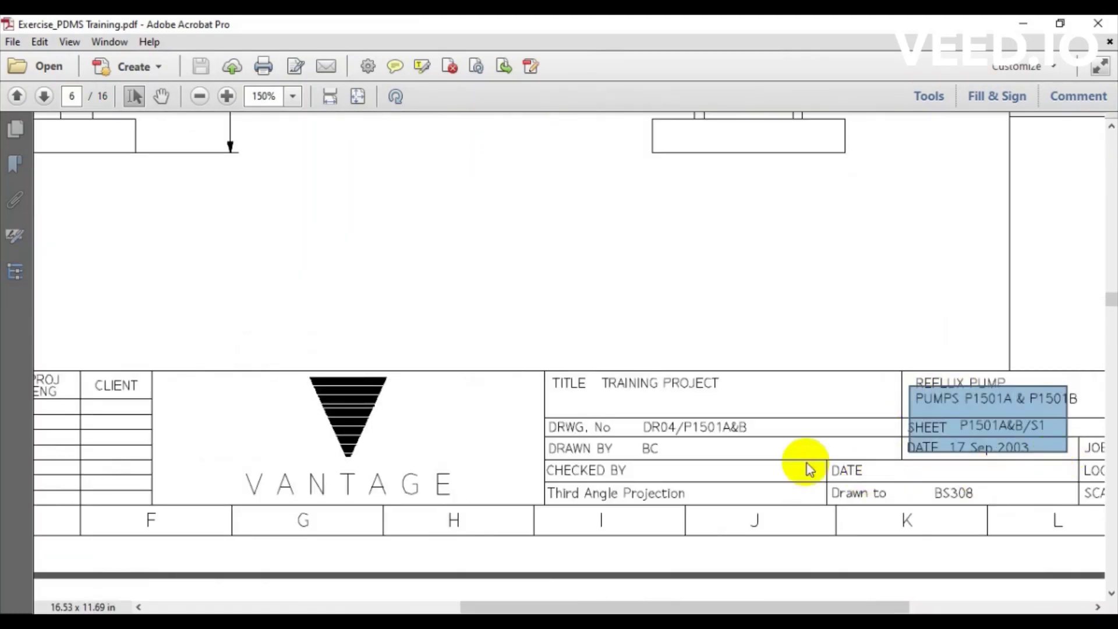
scroll(798, 469, "down", 3, "ctrl")
scroll(994, 391, "up", 1, "ctrl")
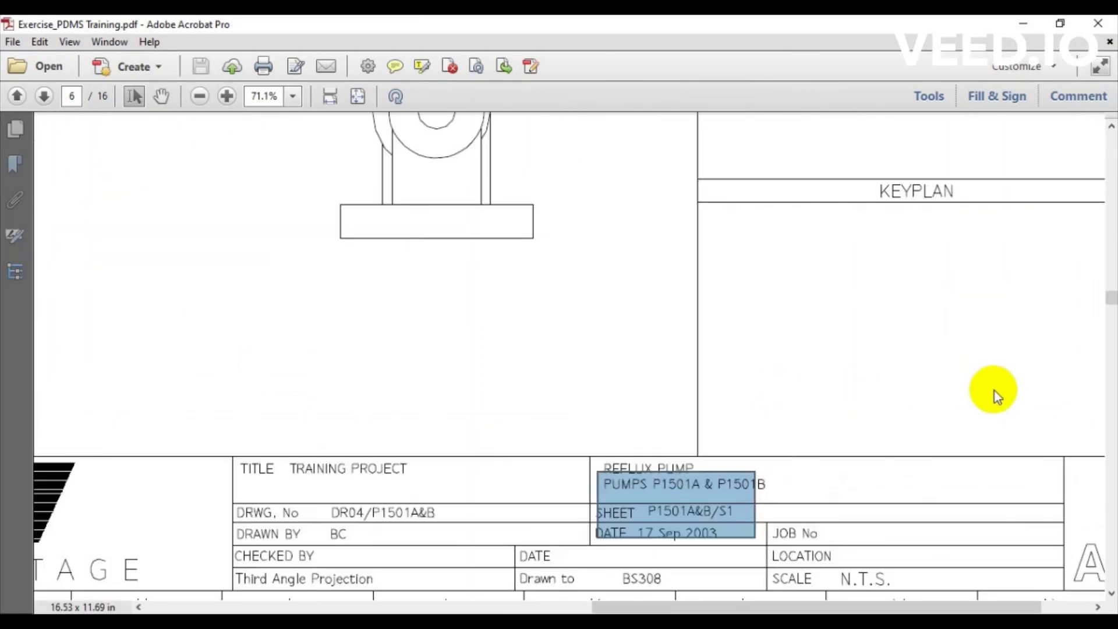
scroll(995, 390, "up", 1, "ctrl")
scroll(976, 423, "up", 2)
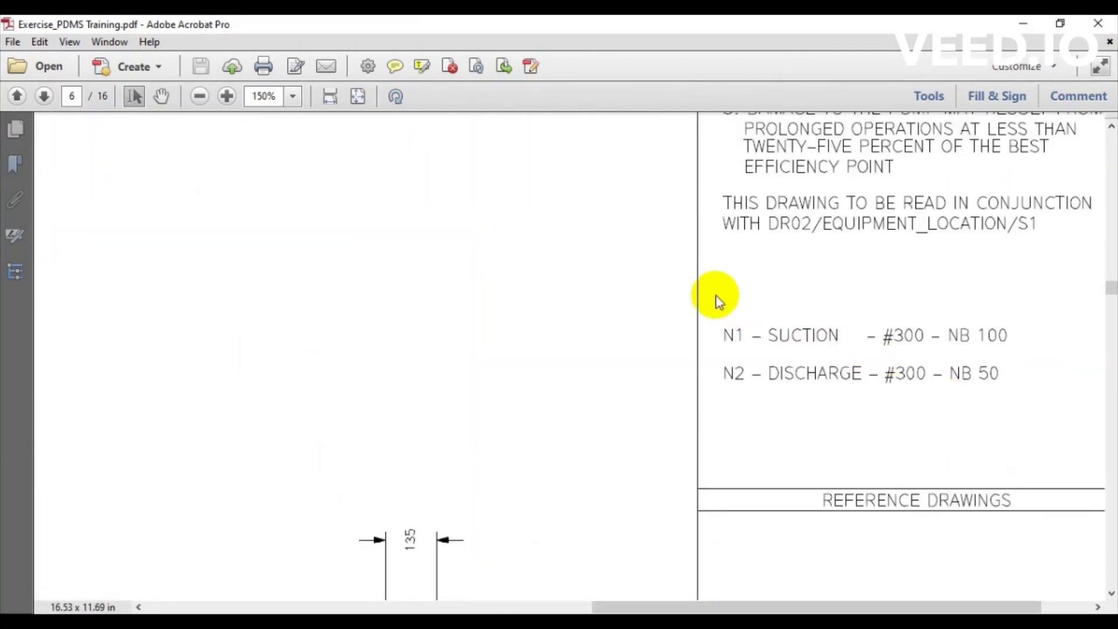
left_click_drag(672, 296, 1057, 405)
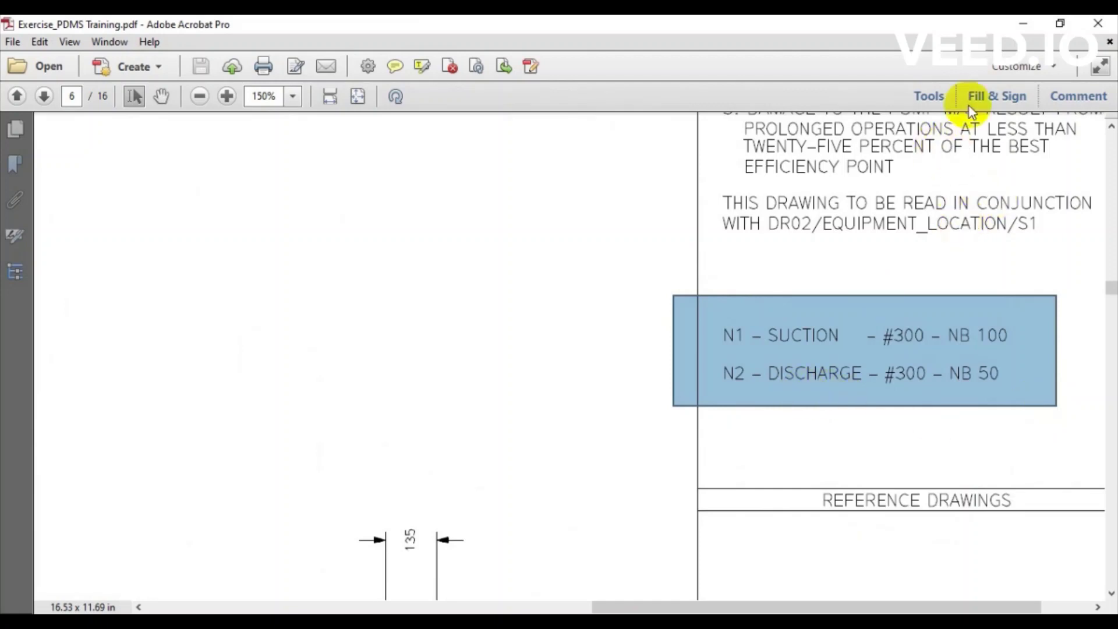
Set the nozzle to 4 in nominal size, flow entering, Inlet piping point basis and CL300 rating.
left_click(1024, 26)
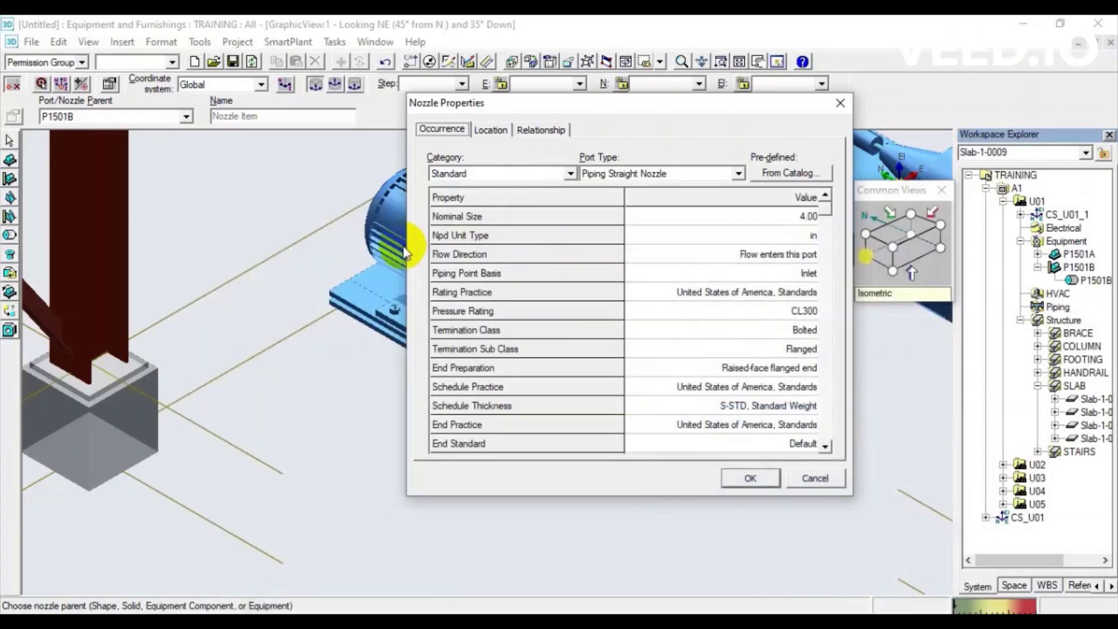
left_click(795, 220)
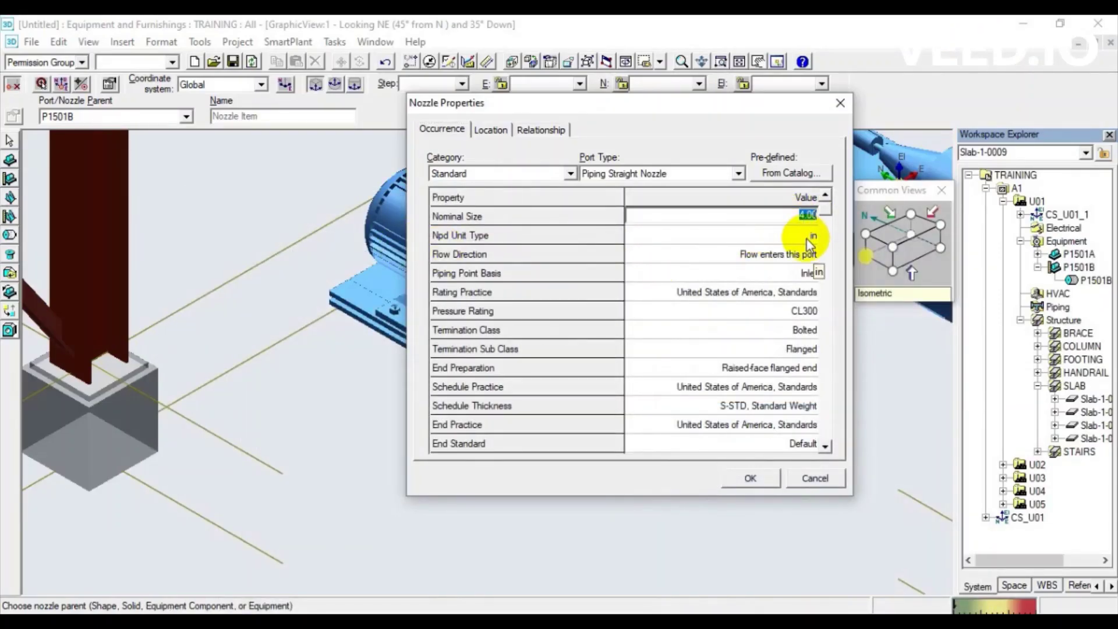
left_click(748, 253)
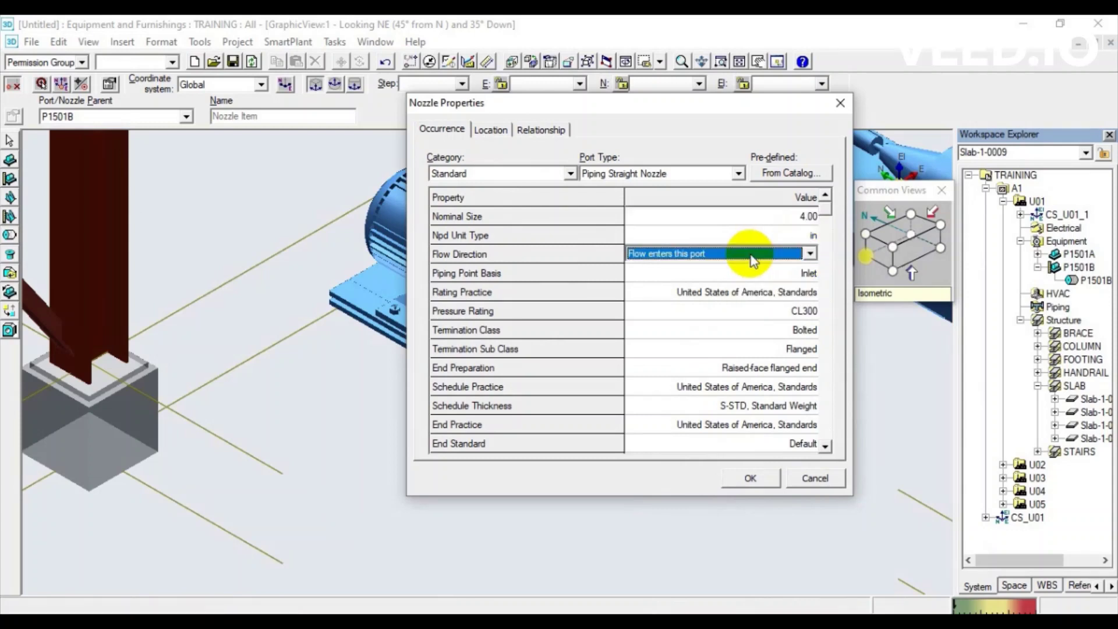
left_click(809, 254)
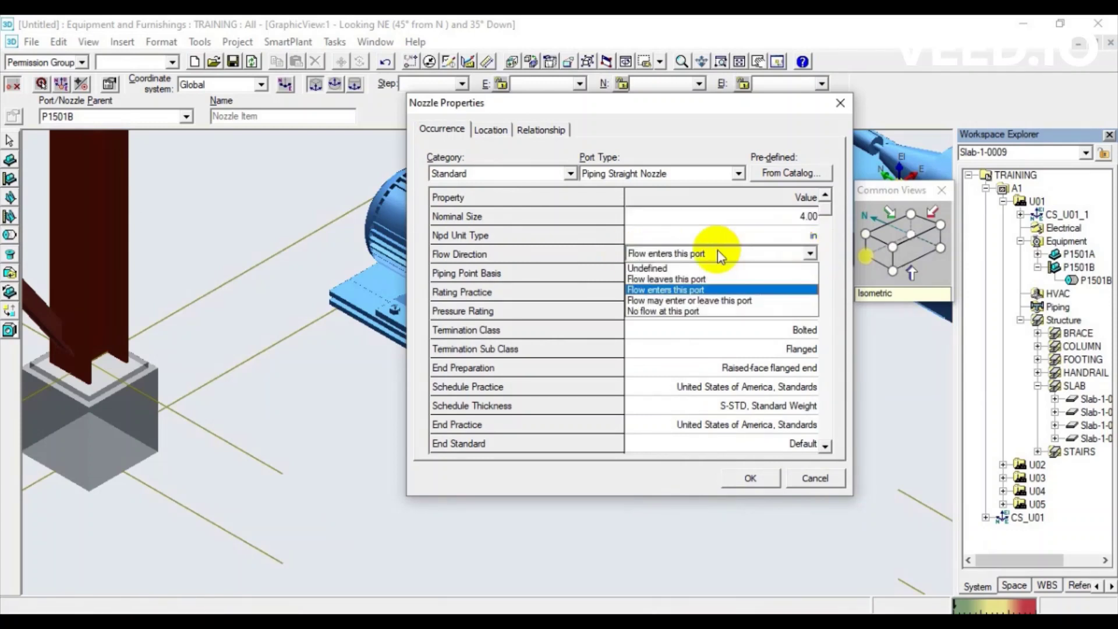
left_click(651, 289)
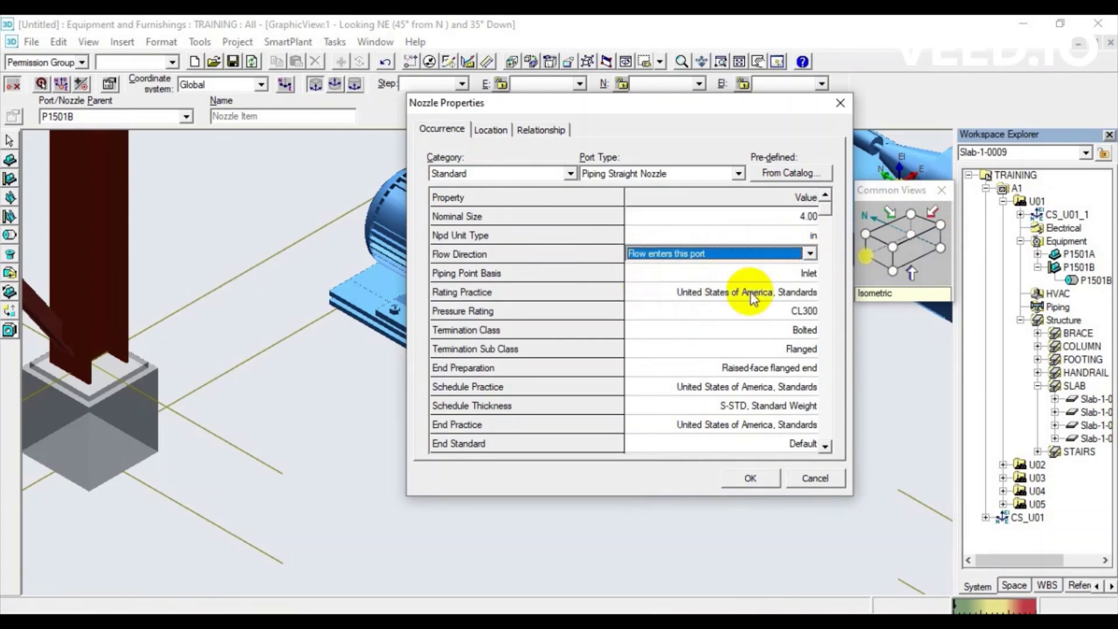
left_click(806, 274)
left_click(602, 280)
left_click(568, 287)
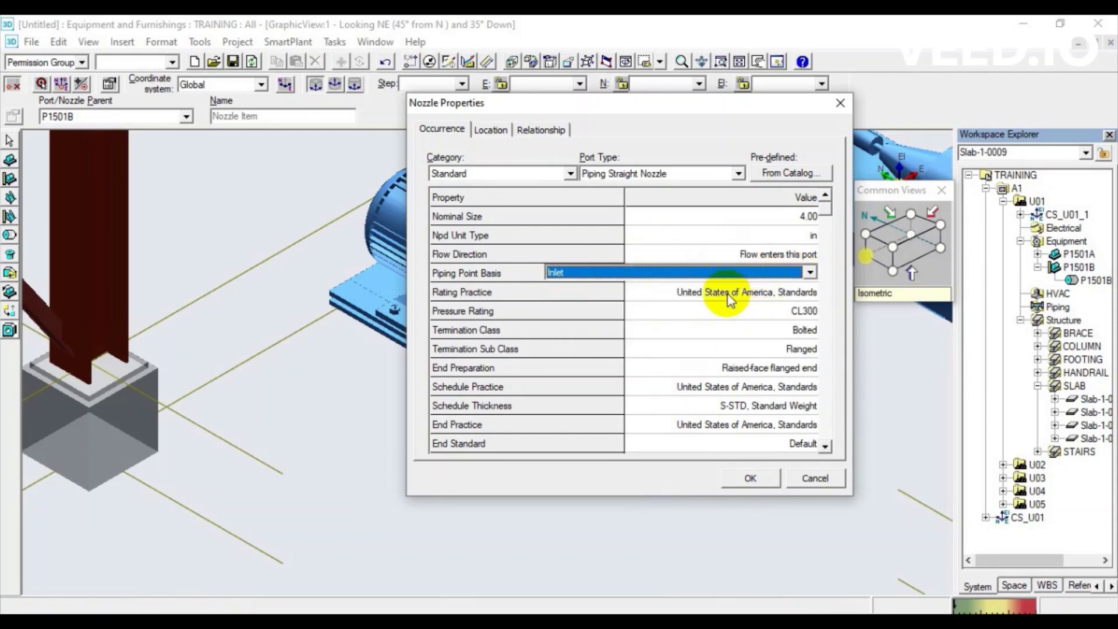
left_click(806, 311)
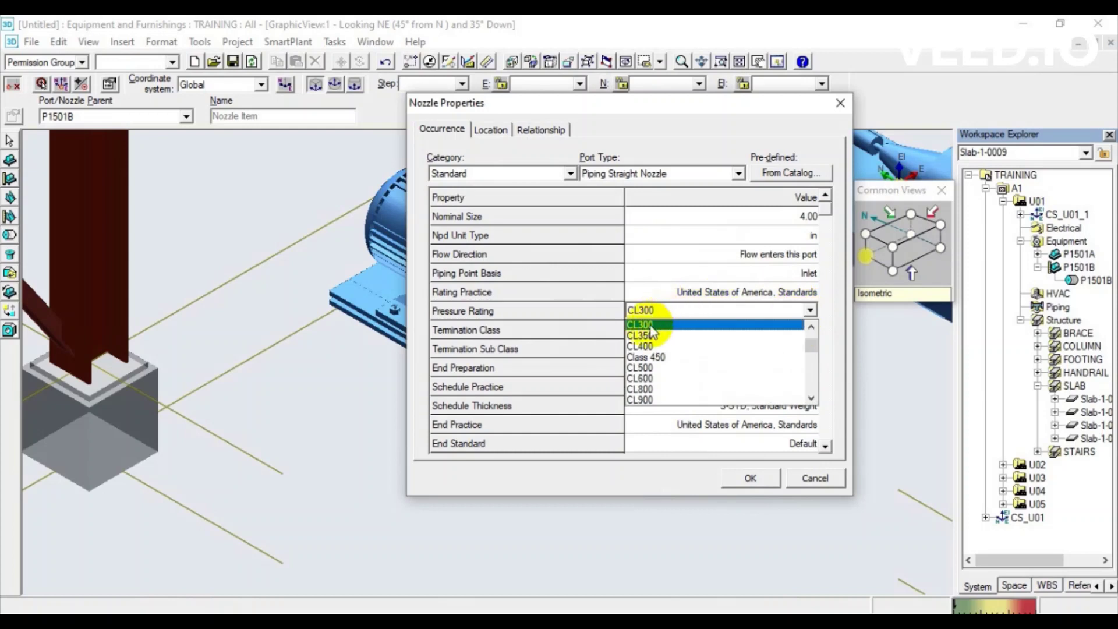
left_click(649, 326)
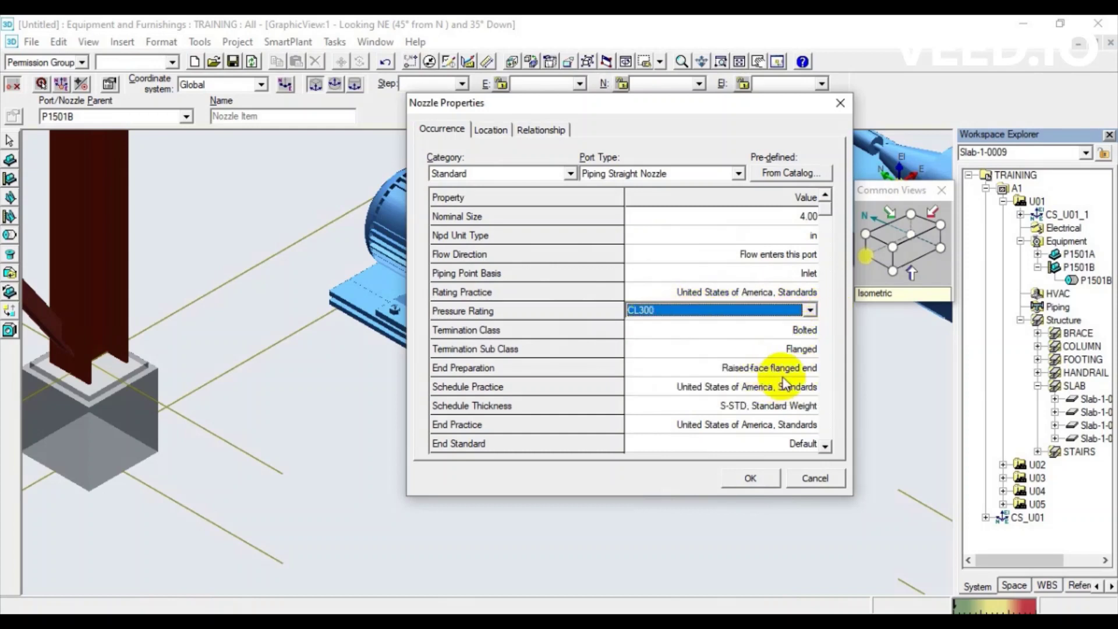
left_click(825, 447)
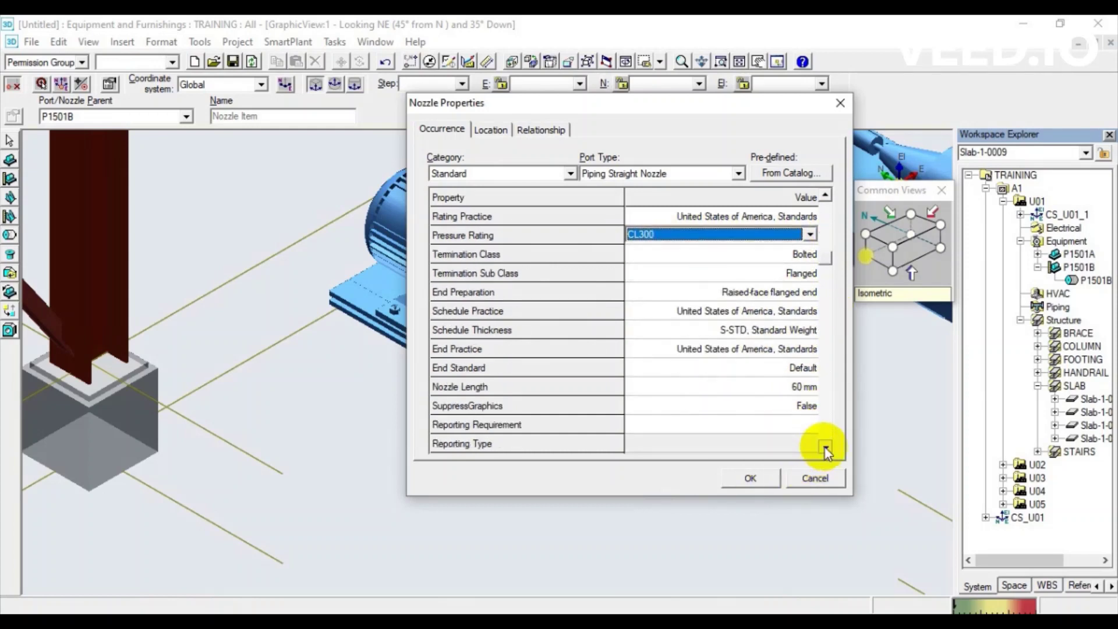
Set the nozzle placement type to Position by Point and accept the properties.
left_click(481, 129)
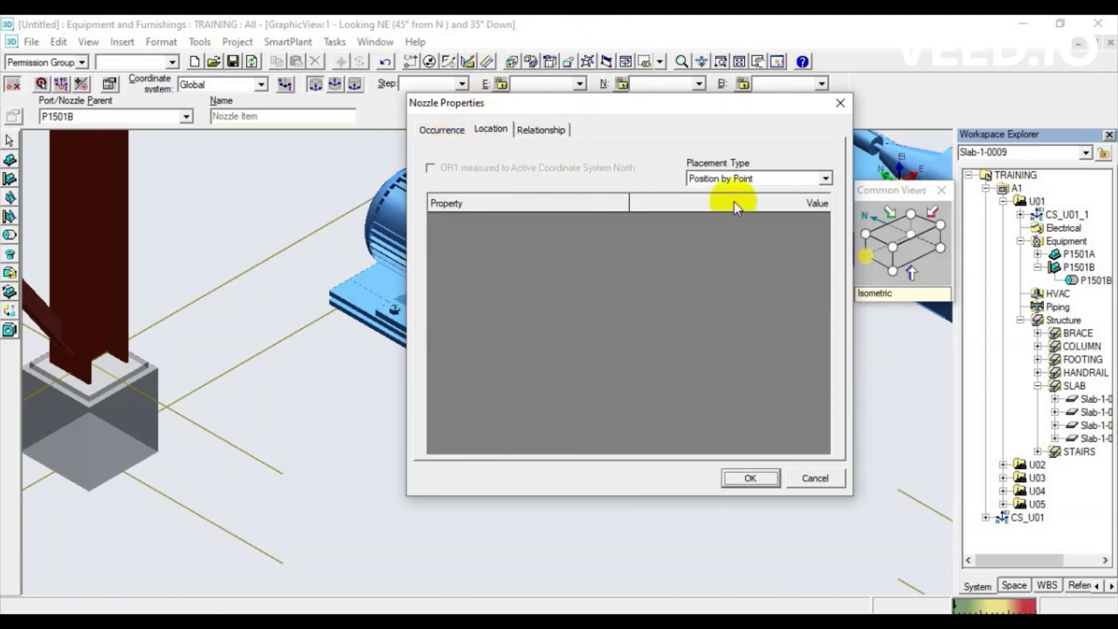
left_click(826, 179)
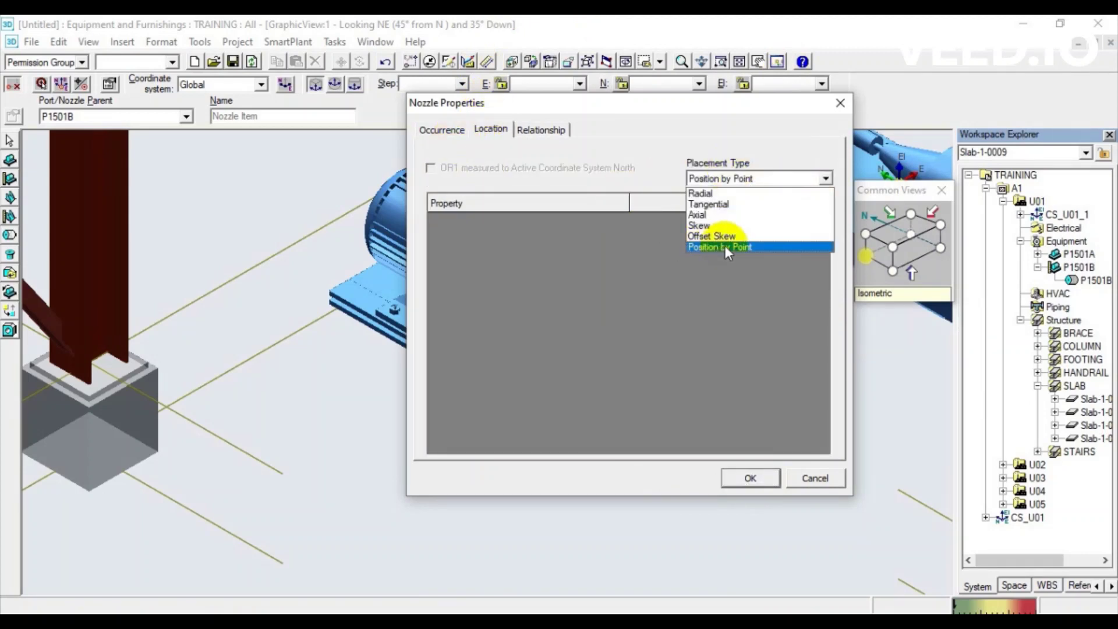
left_click(725, 246)
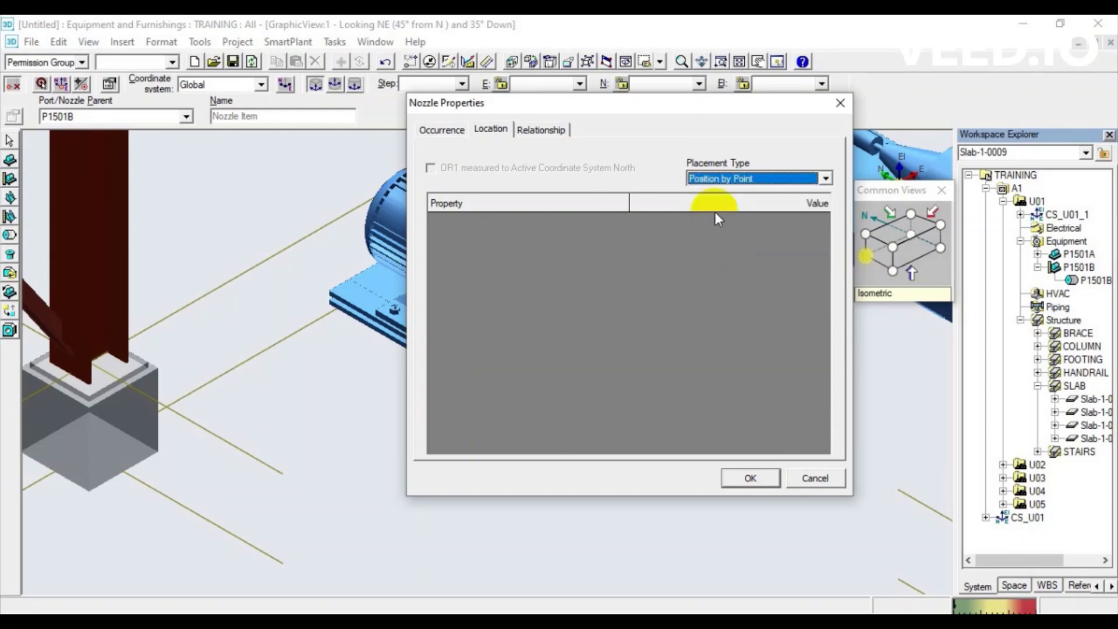
left_click(751, 478)
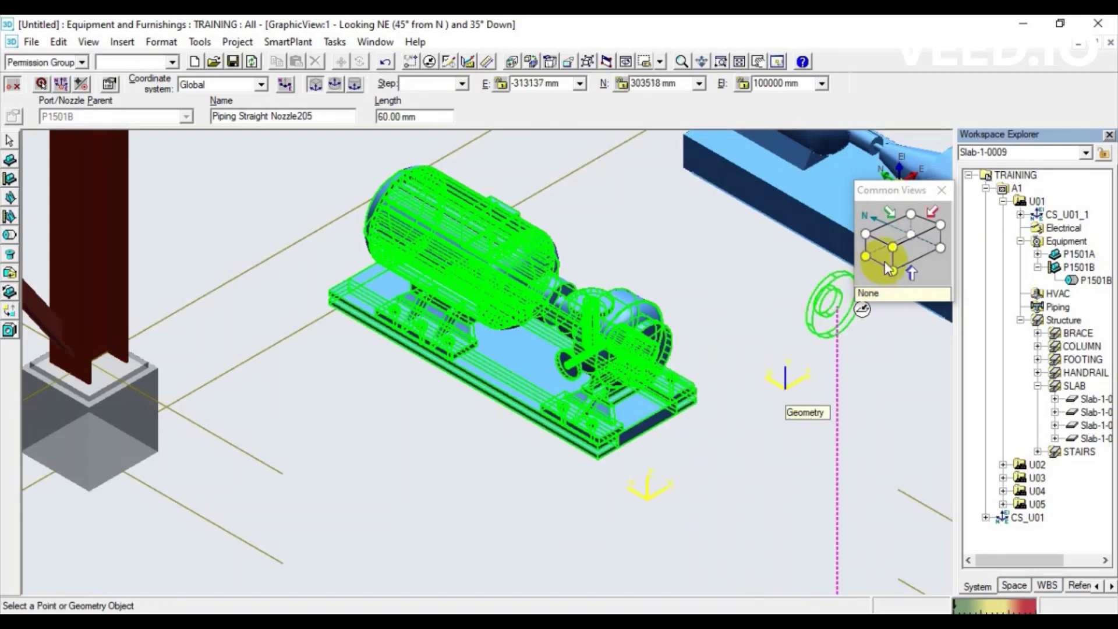
From plan view, drop Piping Straight Nozzle205 on the casing's lower edge, then view looking east.
left_click(895, 234)
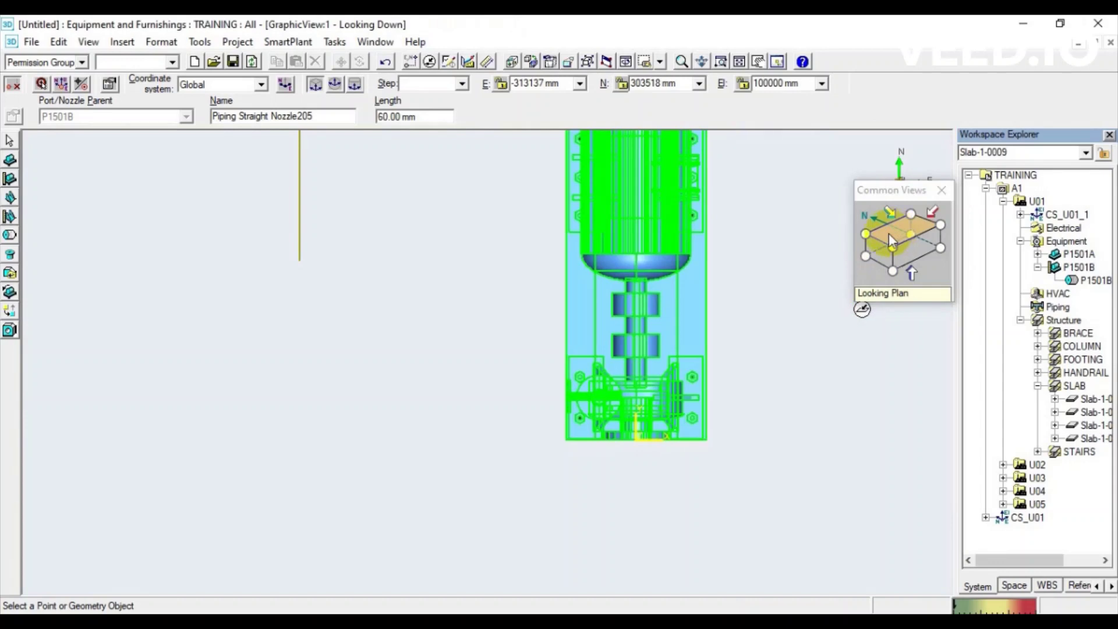
scroll(636, 467, "up", 3)
scroll(637, 461, "up", 1)
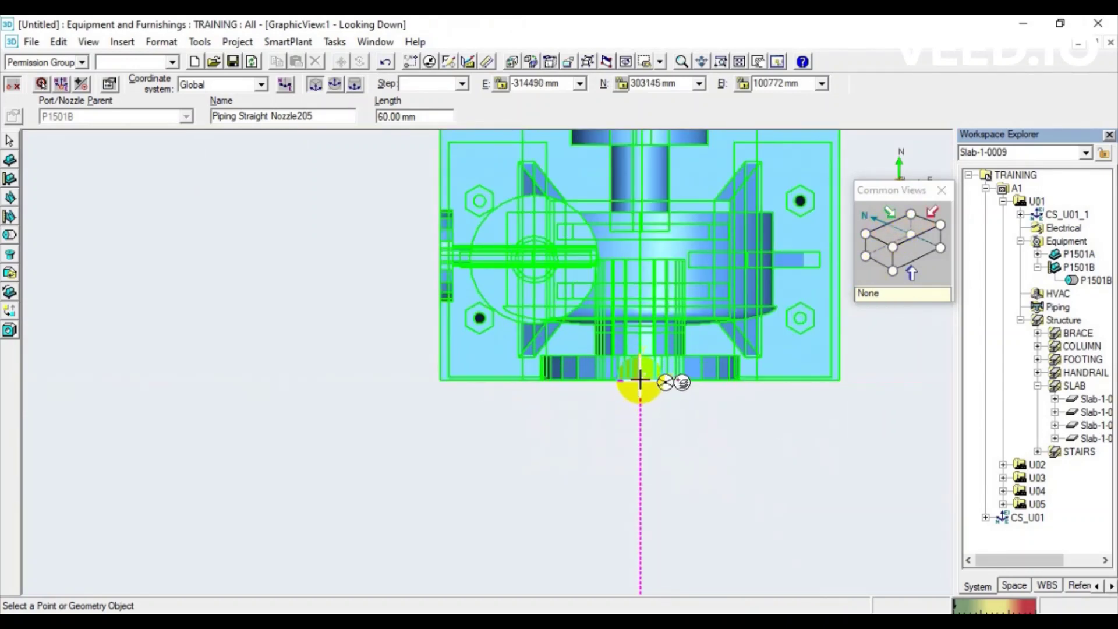
left_click(640, 380)
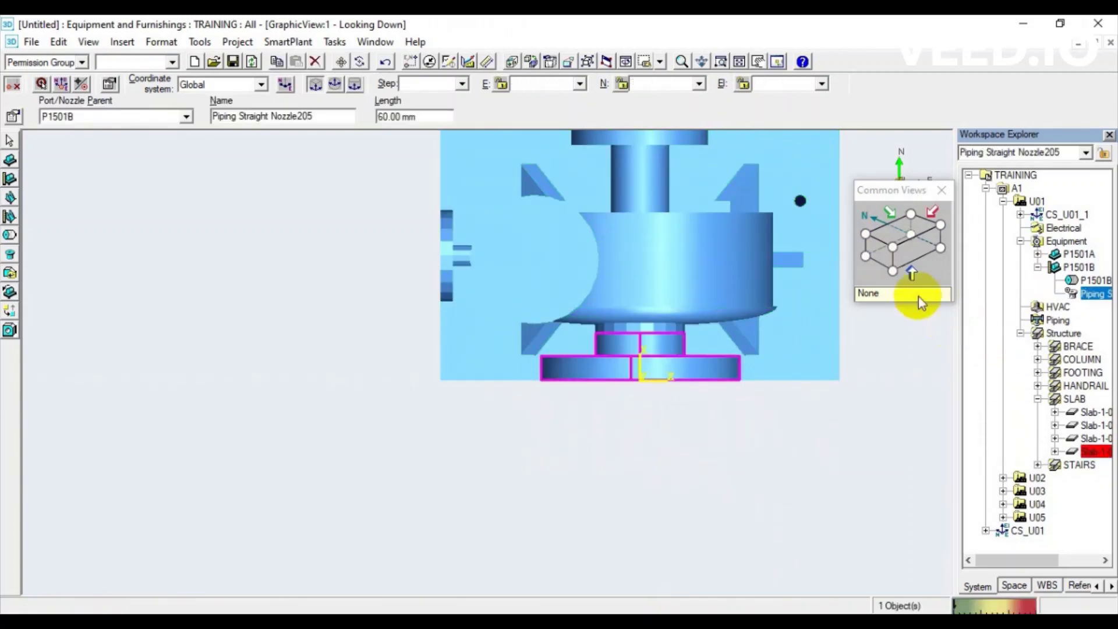
left_click(885, 259)
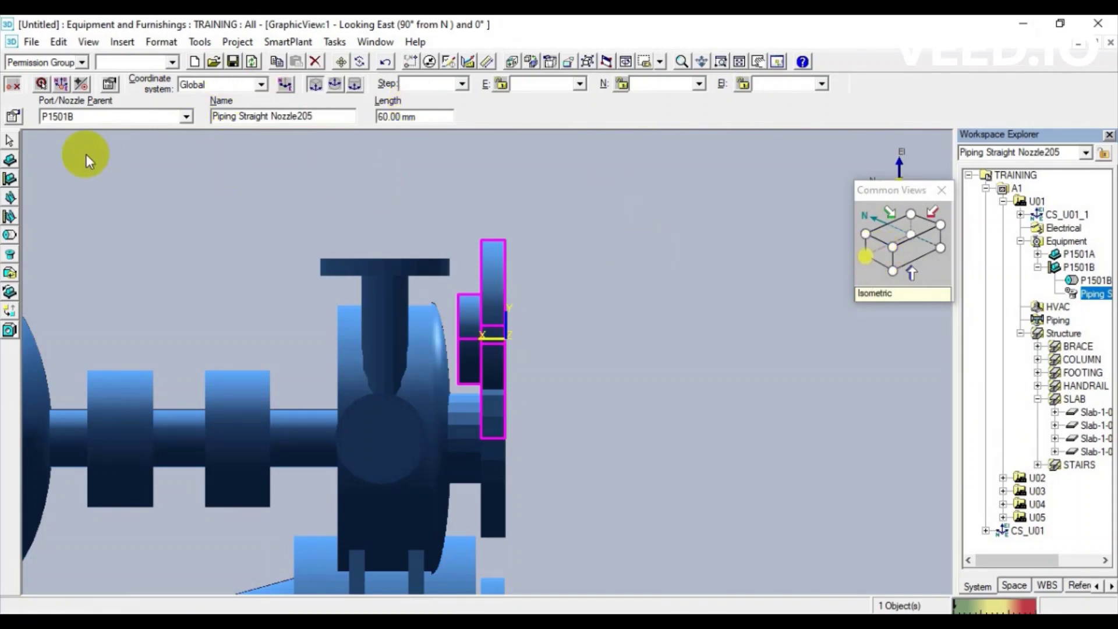
Fast-move Piping Straight Nozzle205 from its face point onto the pump casing face.
left_click(341, 61)
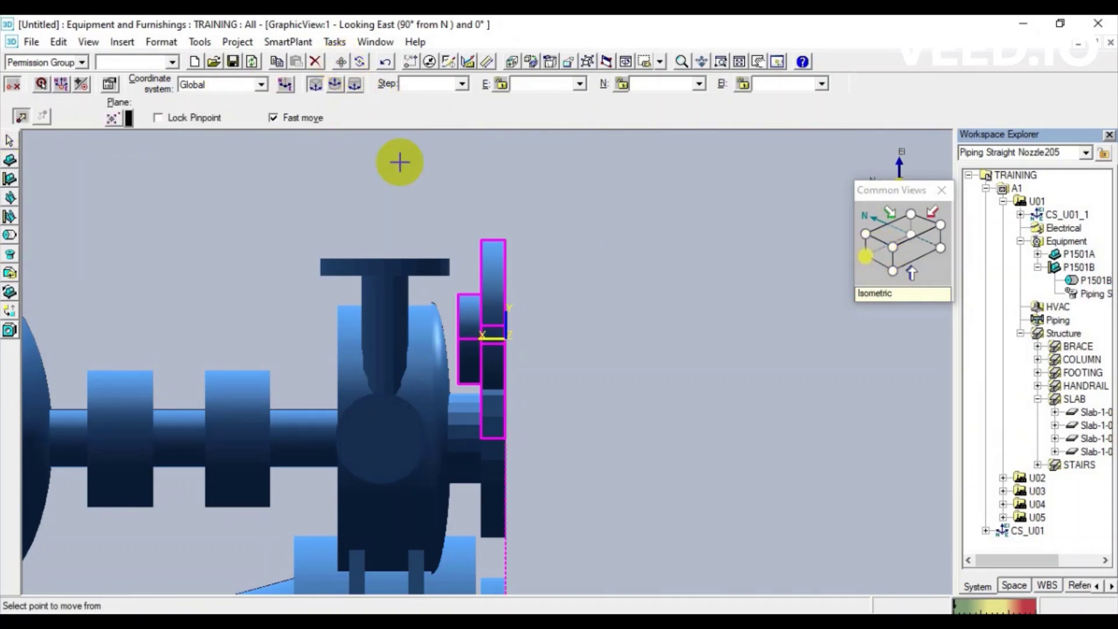
left_click(273, 117)
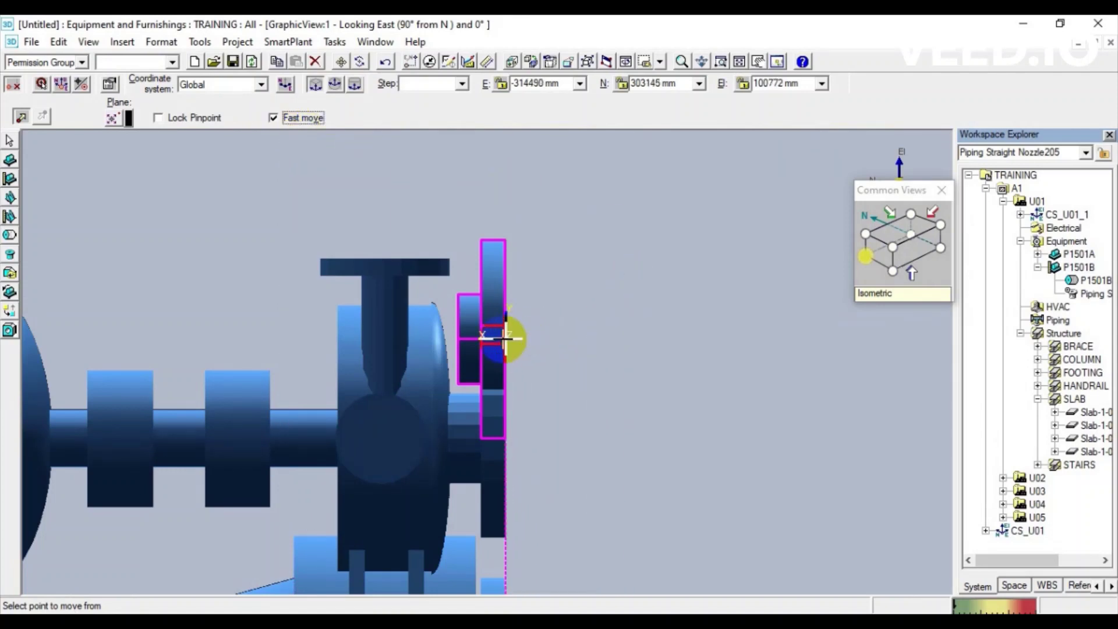
left_click(506, 335)
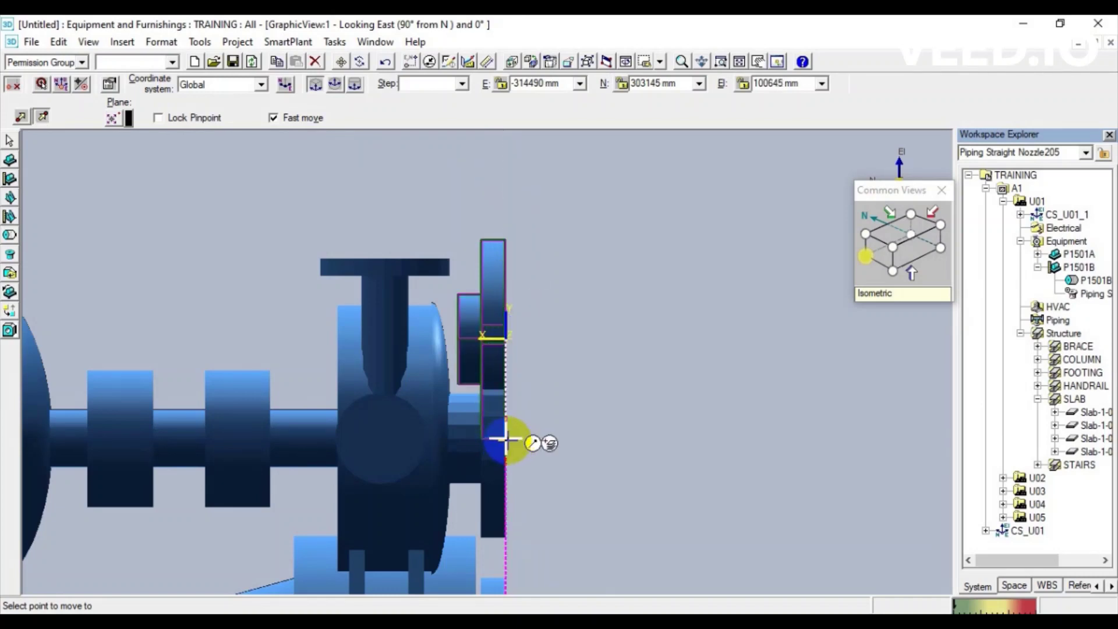
left_click(527, 443)
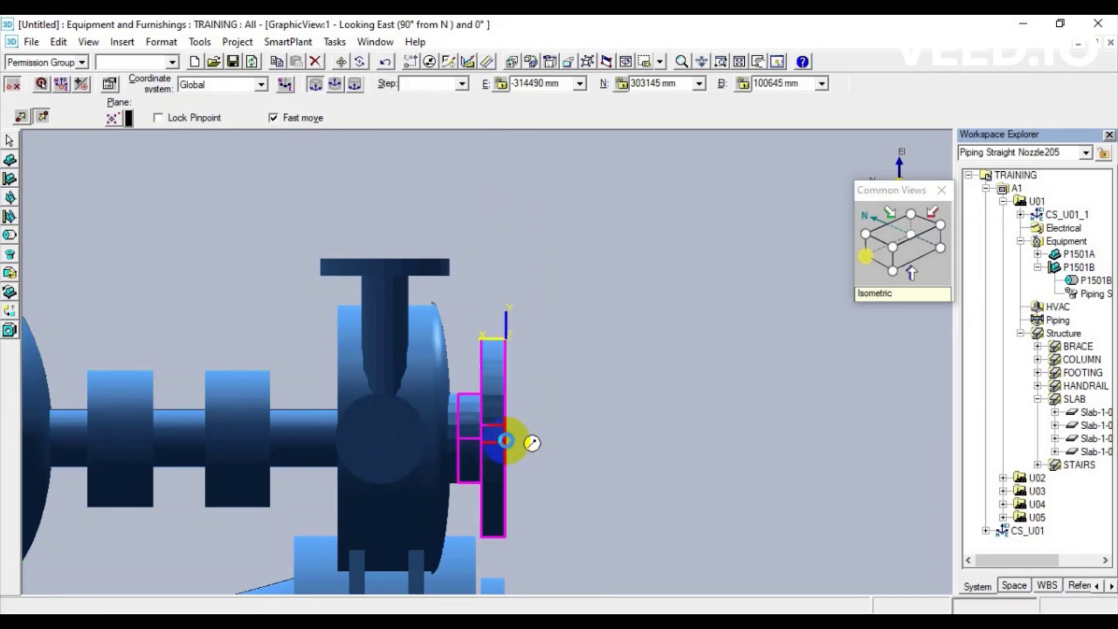
Switch to Looking North, then isometric view, and reselect Piping Straight Nozzle205.
left_click(913, 265)
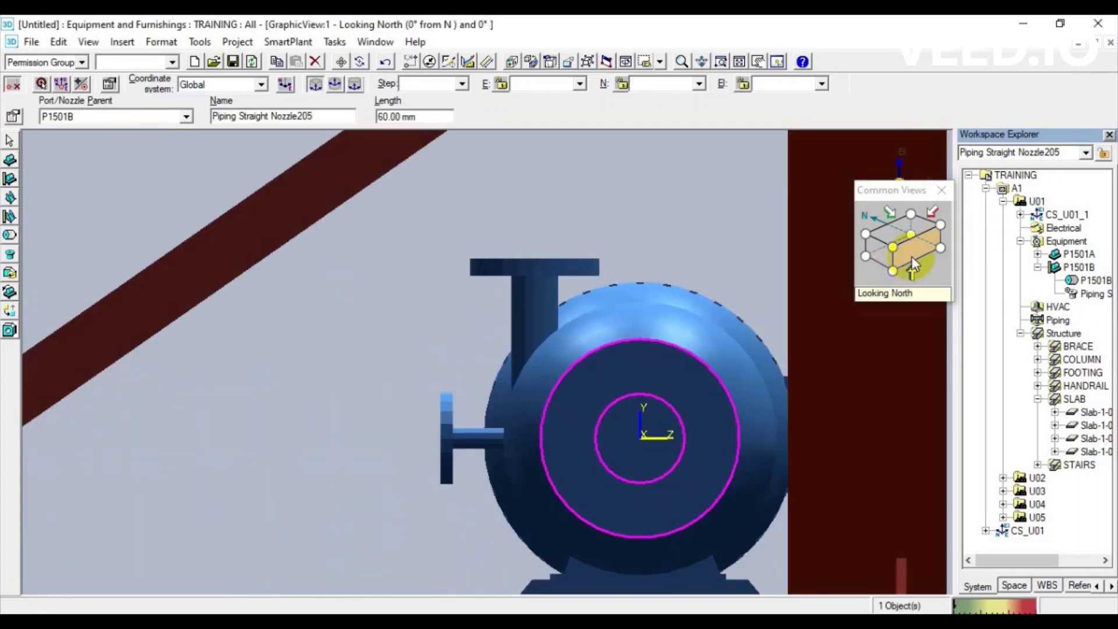
left_click(895, 247)
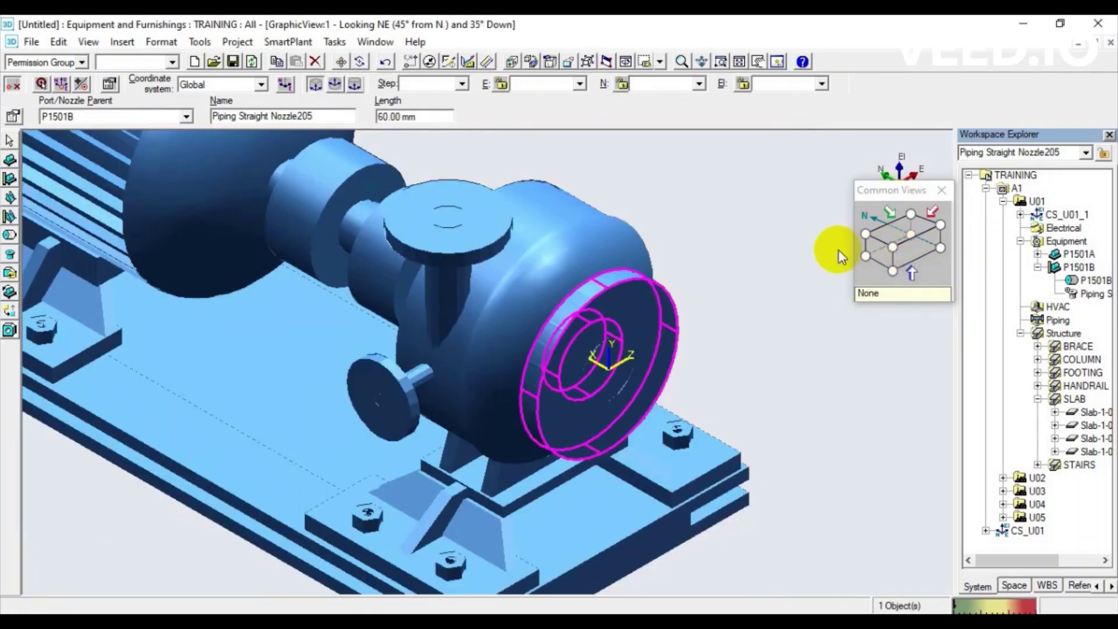
scroll(834, 252, "down", 3)
scroll(798, 250, "down", 2)
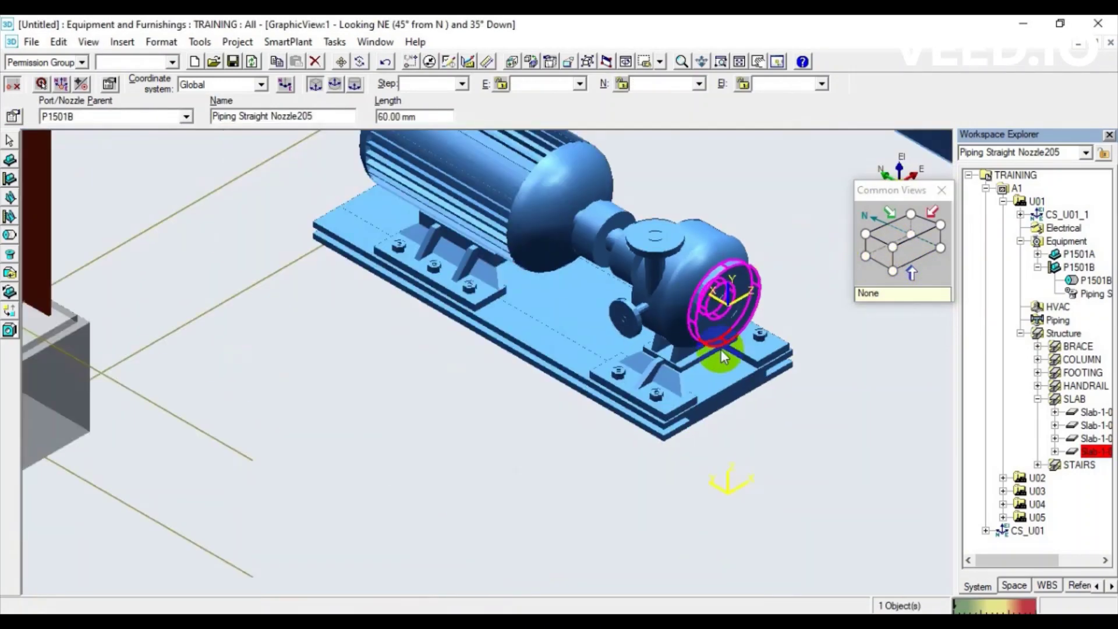
left_click(791, 210)
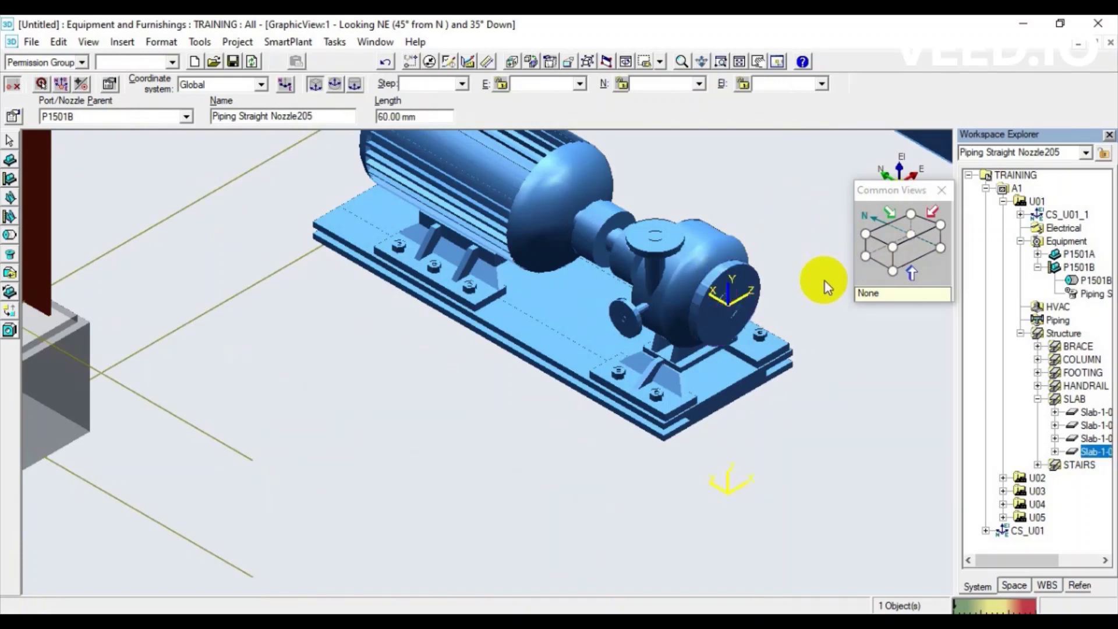
left_click(1092, 295)
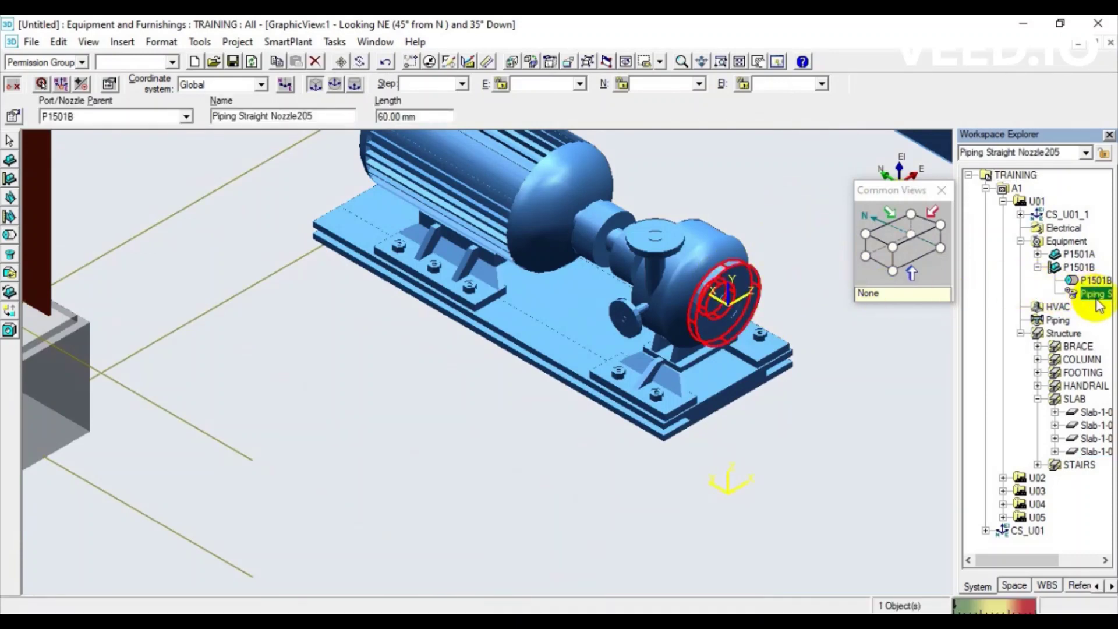
right_click(1098, 300)
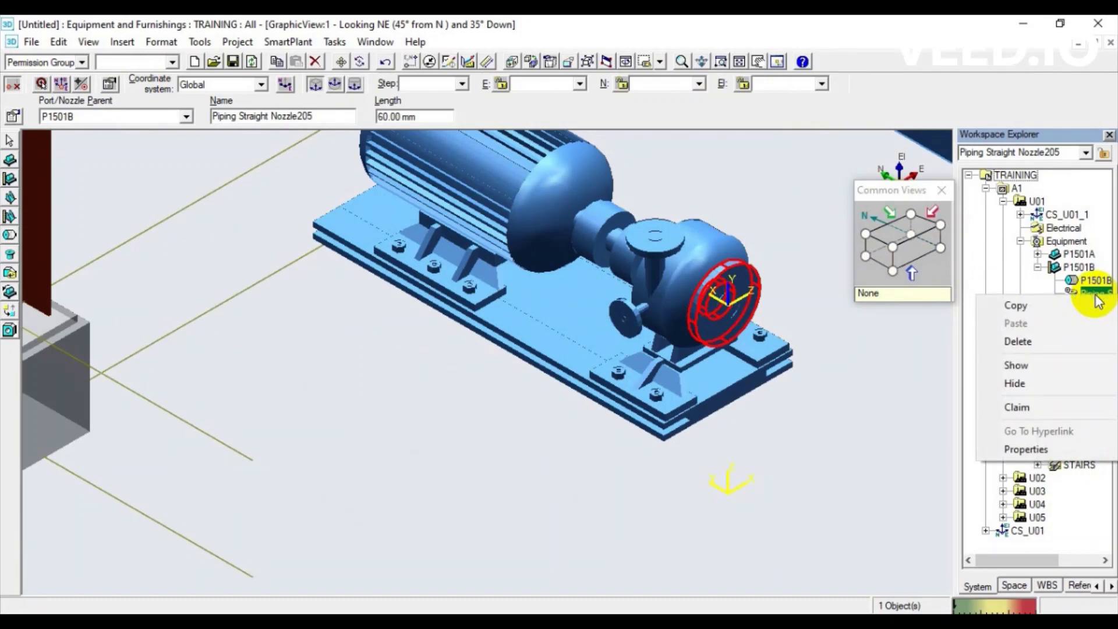
left_click(1026, 448)
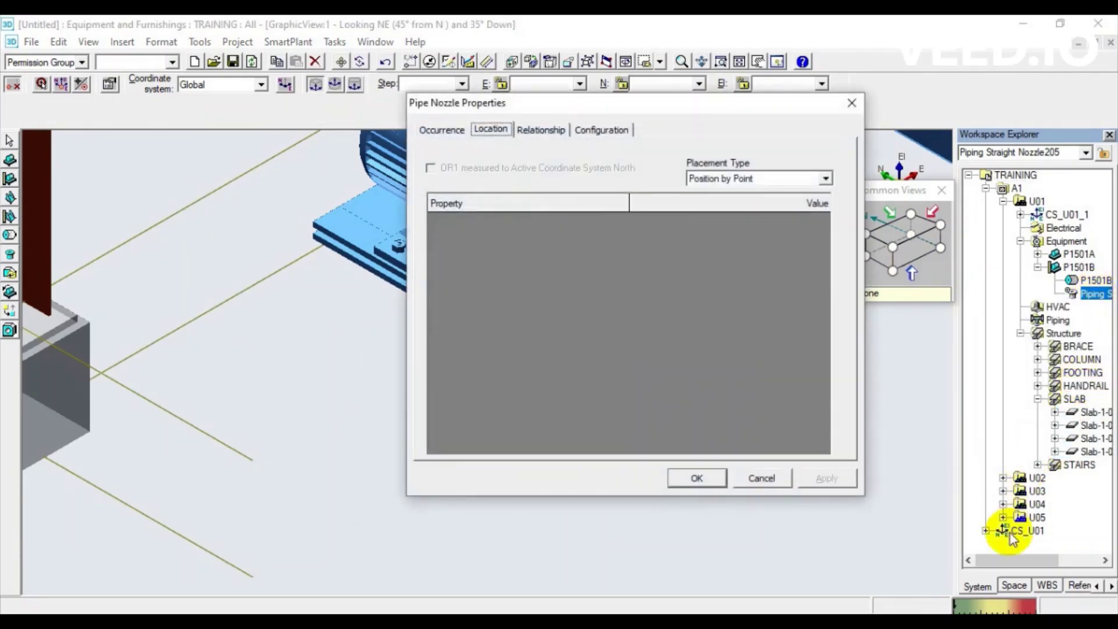
left_click_drag(1022, 559, 1066, 559)
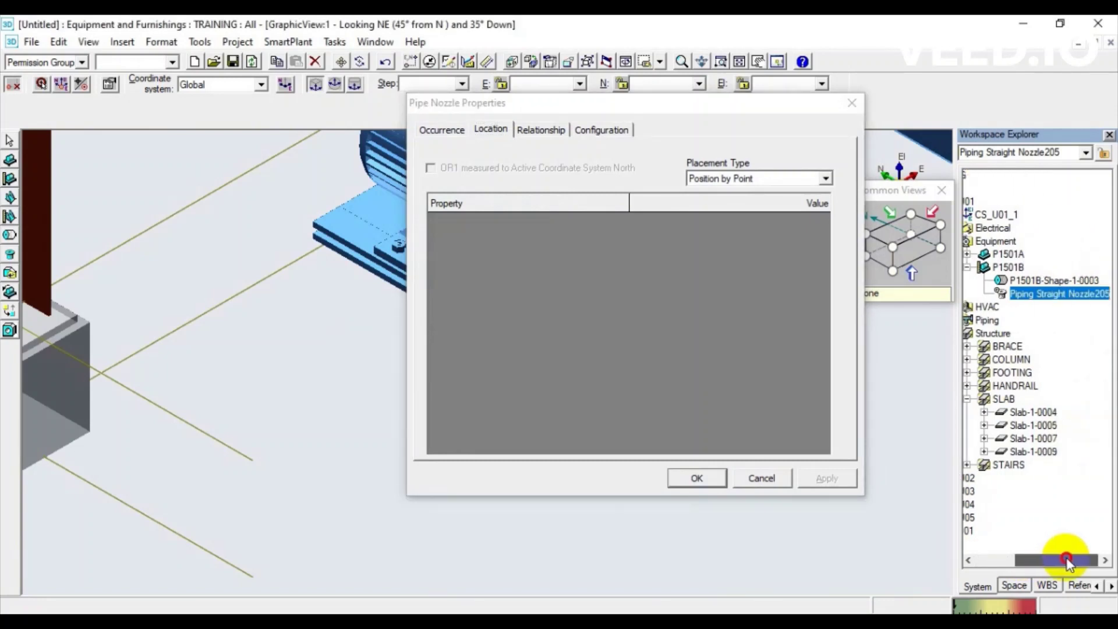
left_click(446, 131)
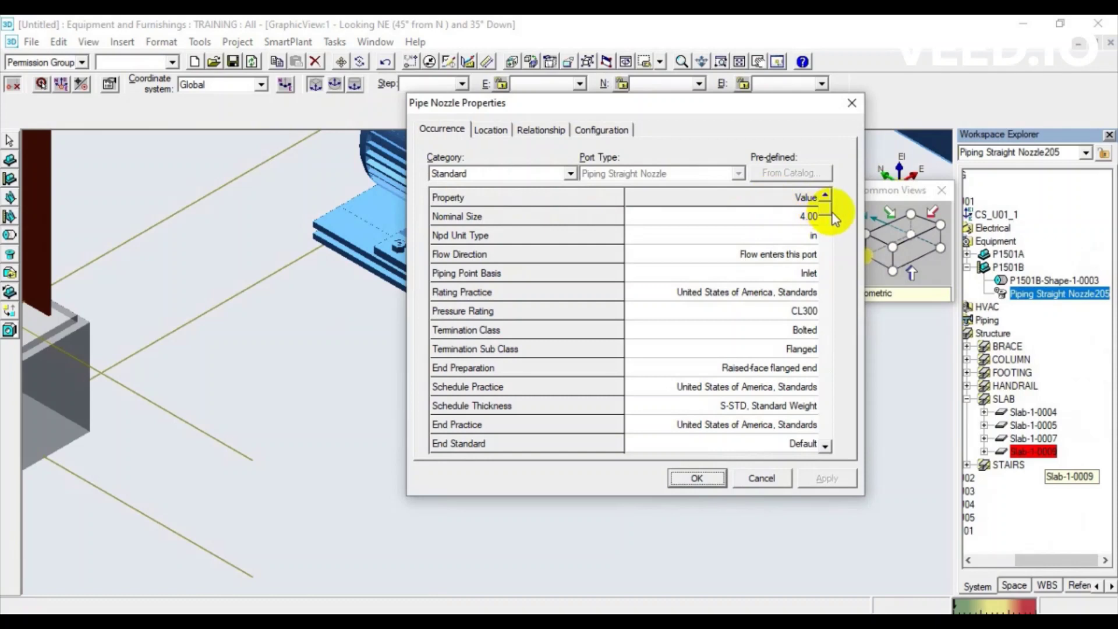
left_click(824, 425)
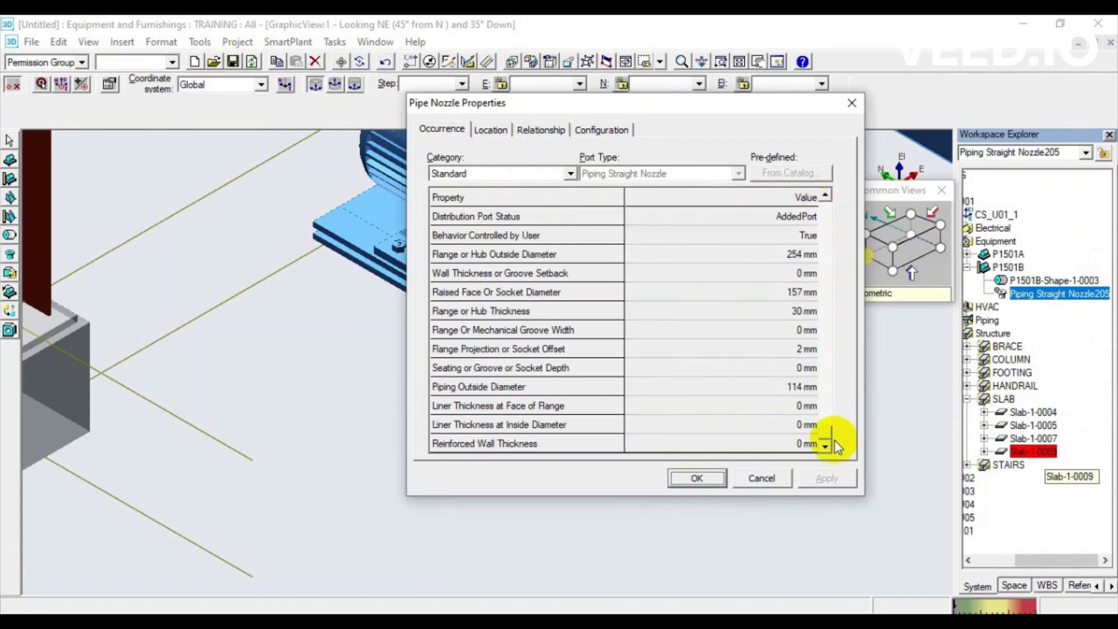
left_click(826, 203)
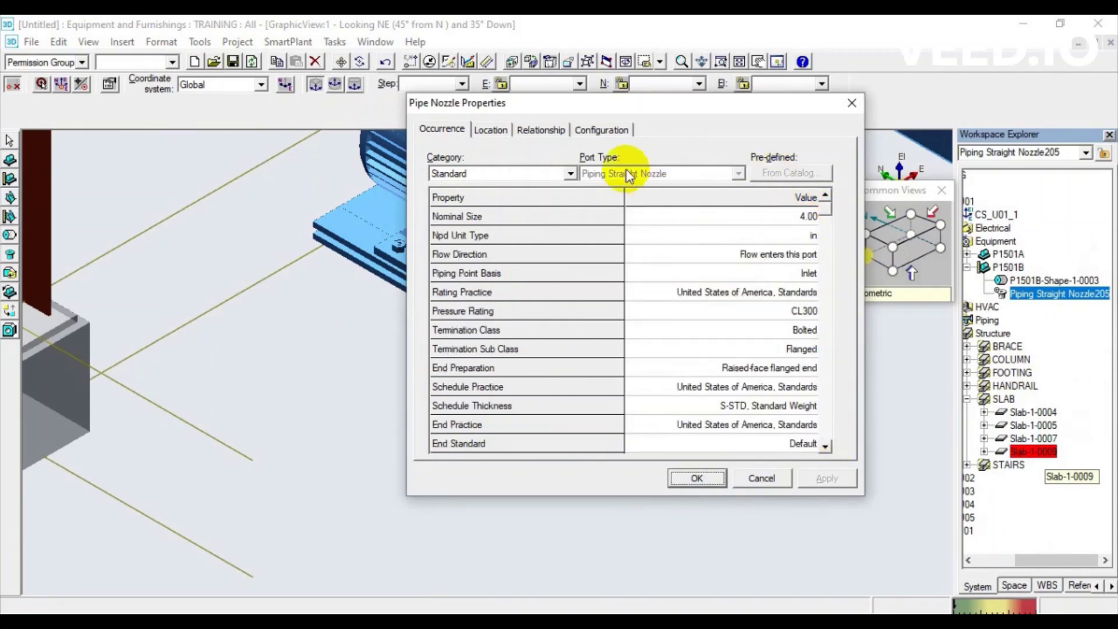
left_click(491, 129)
left_click(539, 129)
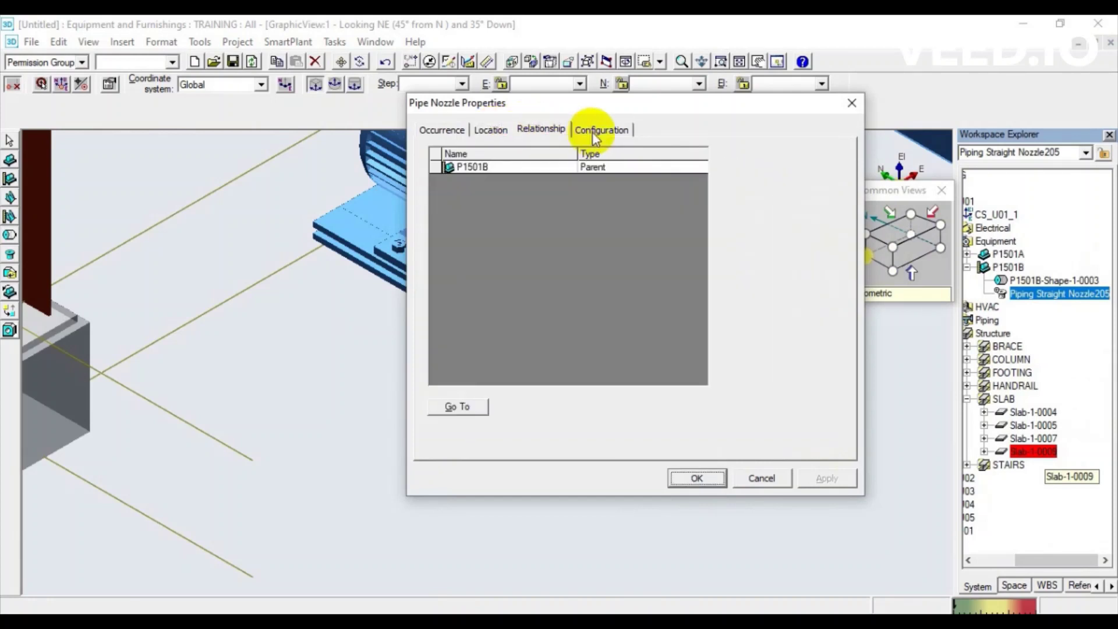
left_click(598, 130)
left_click(491, 129)
left_click(444, 130)
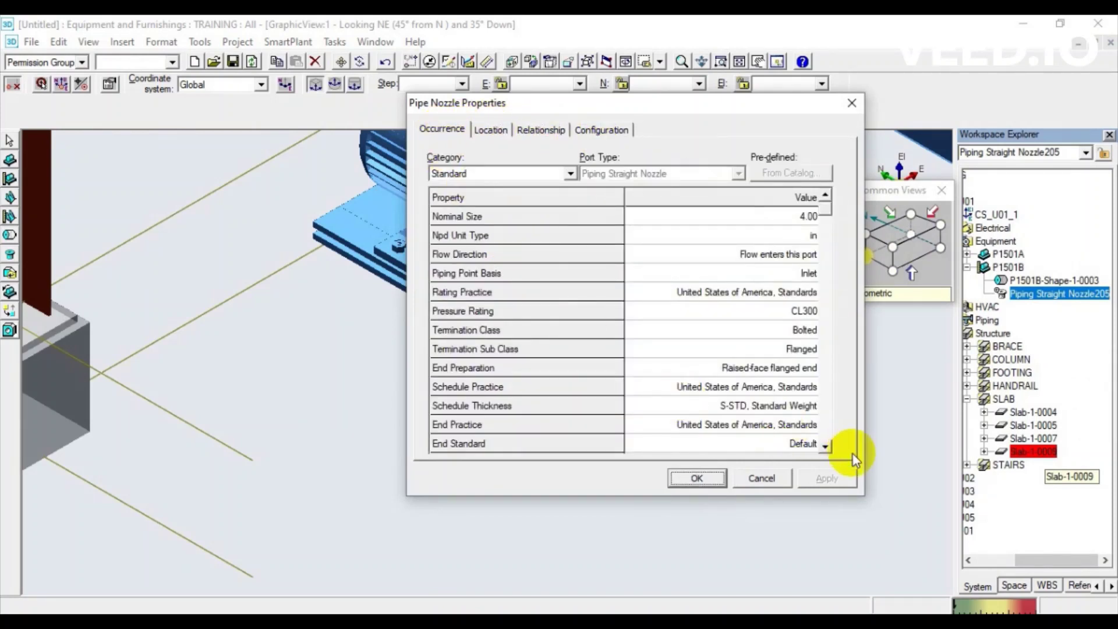
left_click(774, 480)
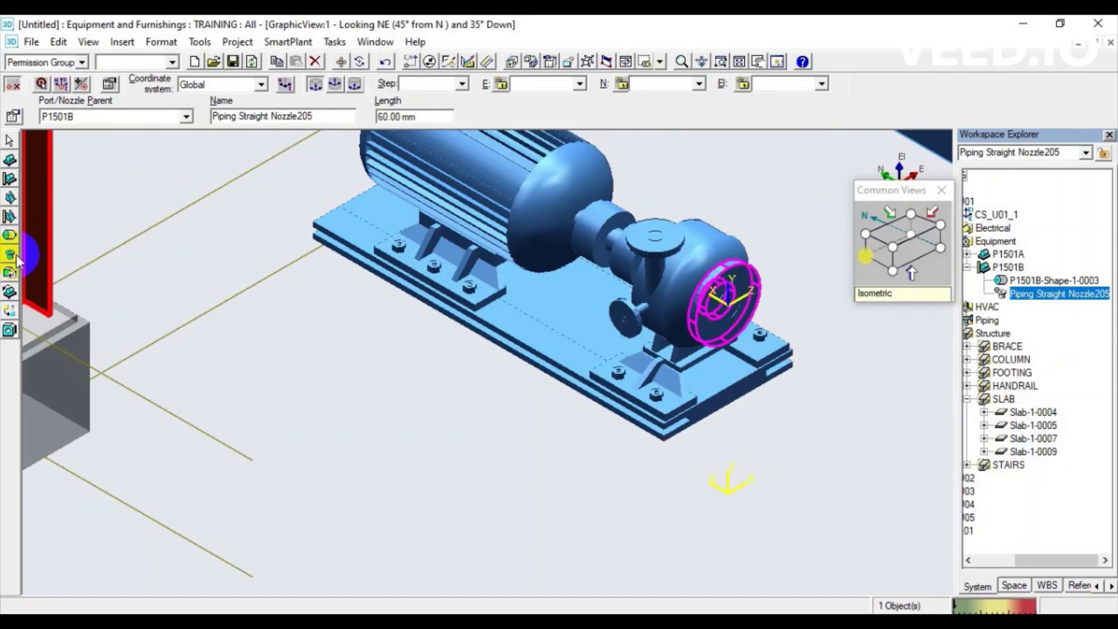
Start a new nozzle with pump P1501B as its parent, picked under A1 > Equipment.
left_click(968, 266)
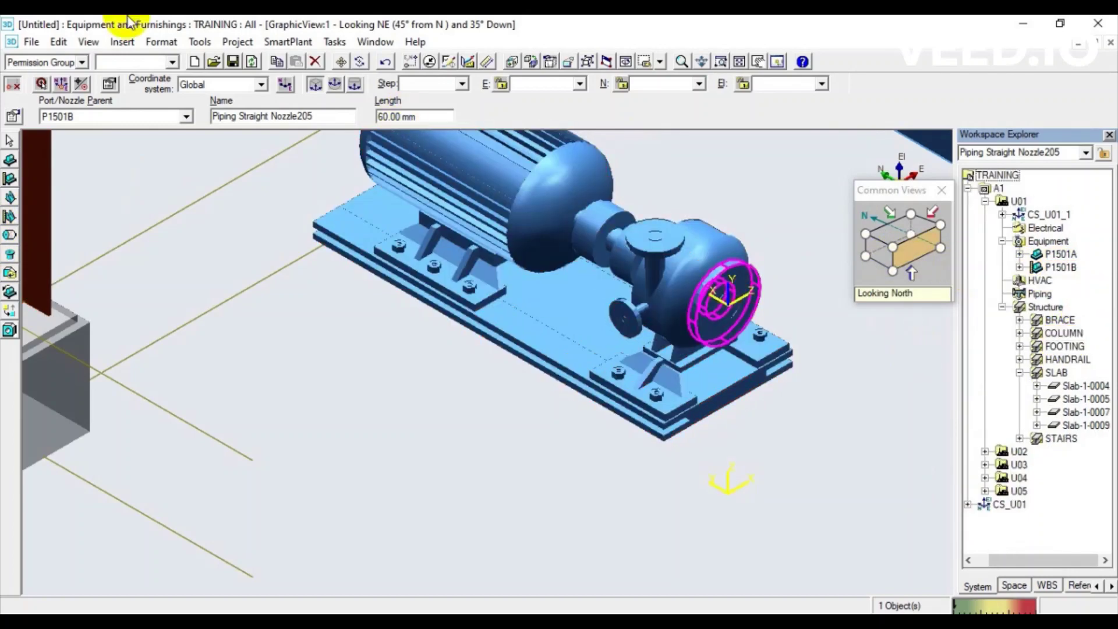
left_click(11, 255)
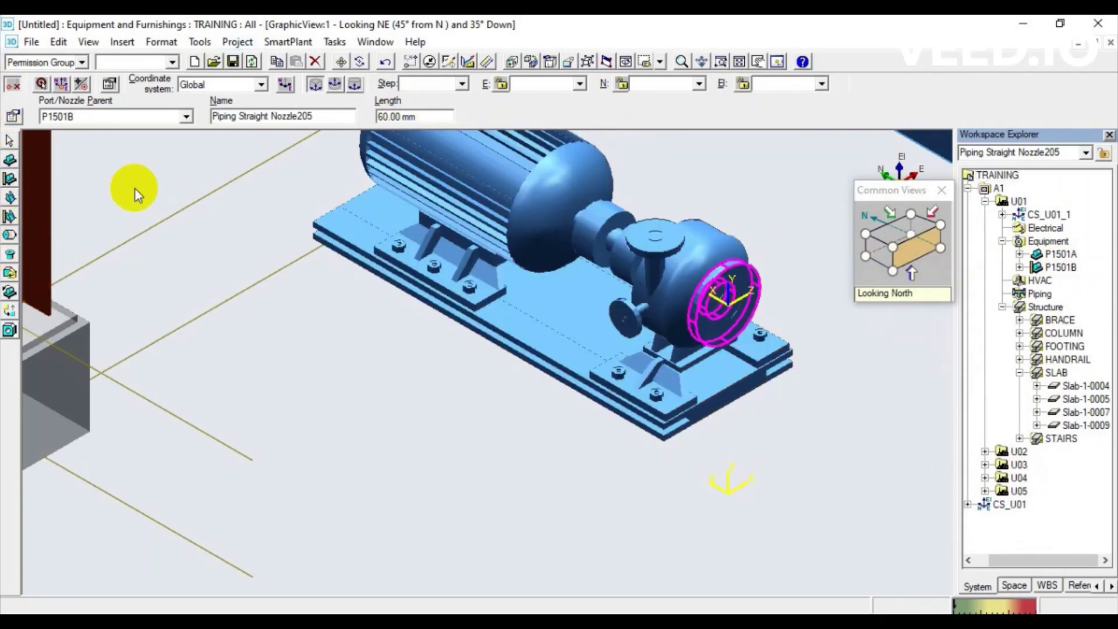
left_click(189, 120)
left_click(125, 131)
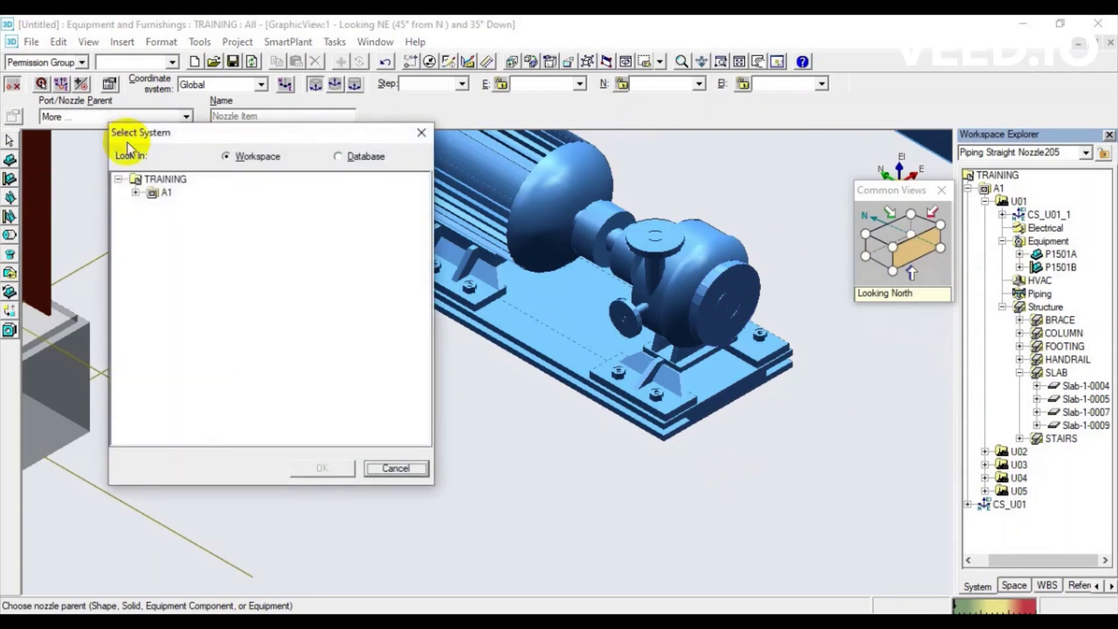
left_click(135, 192)
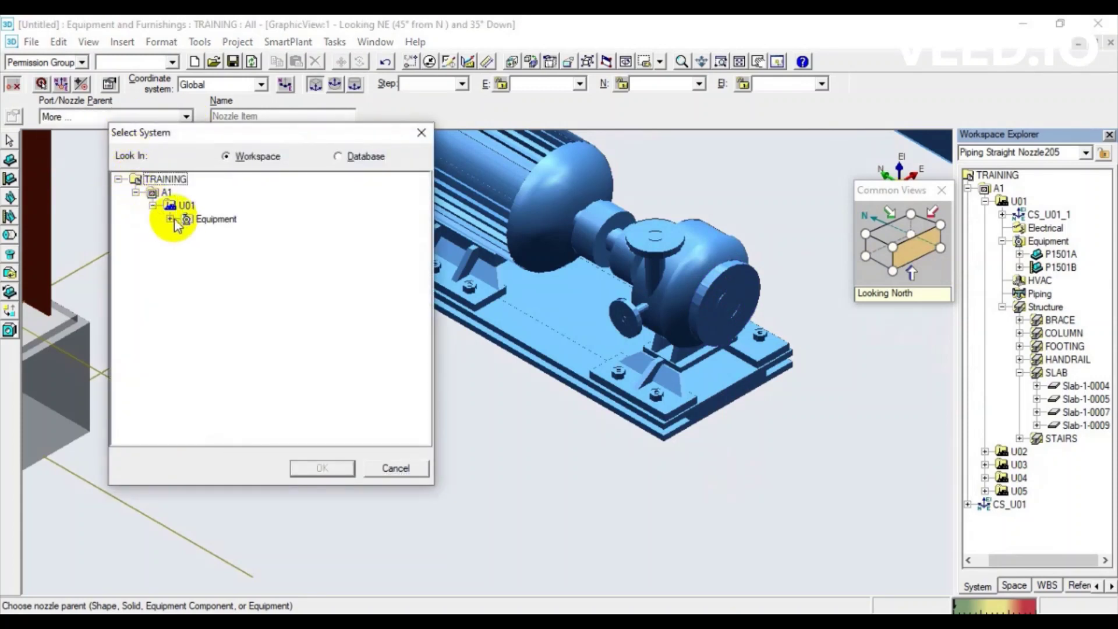
left_click(170, 219)
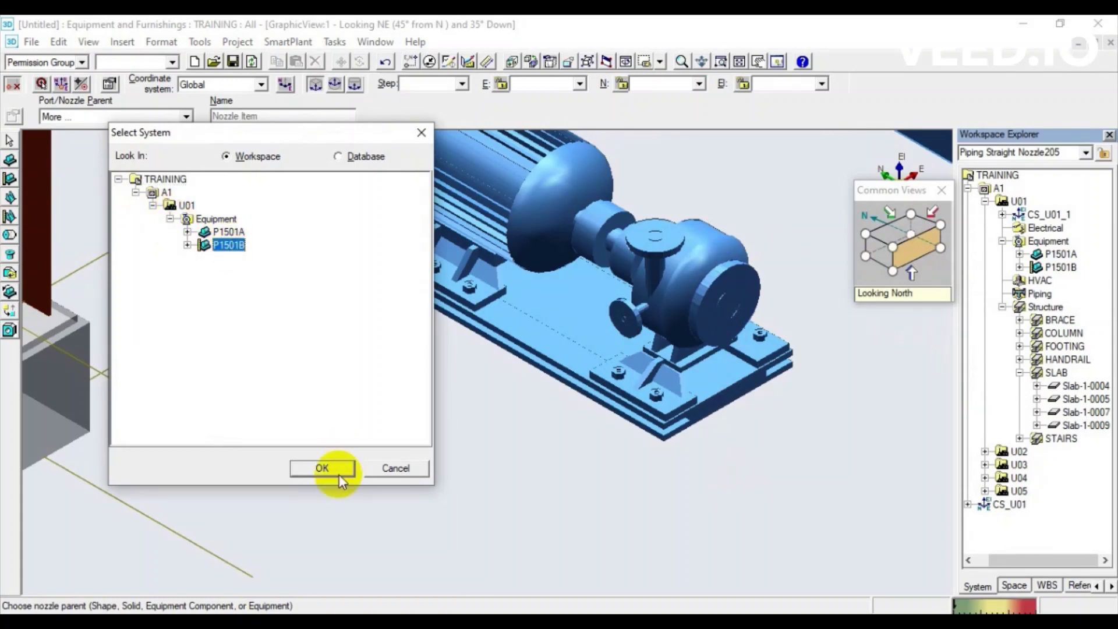
left_click(331, 471)
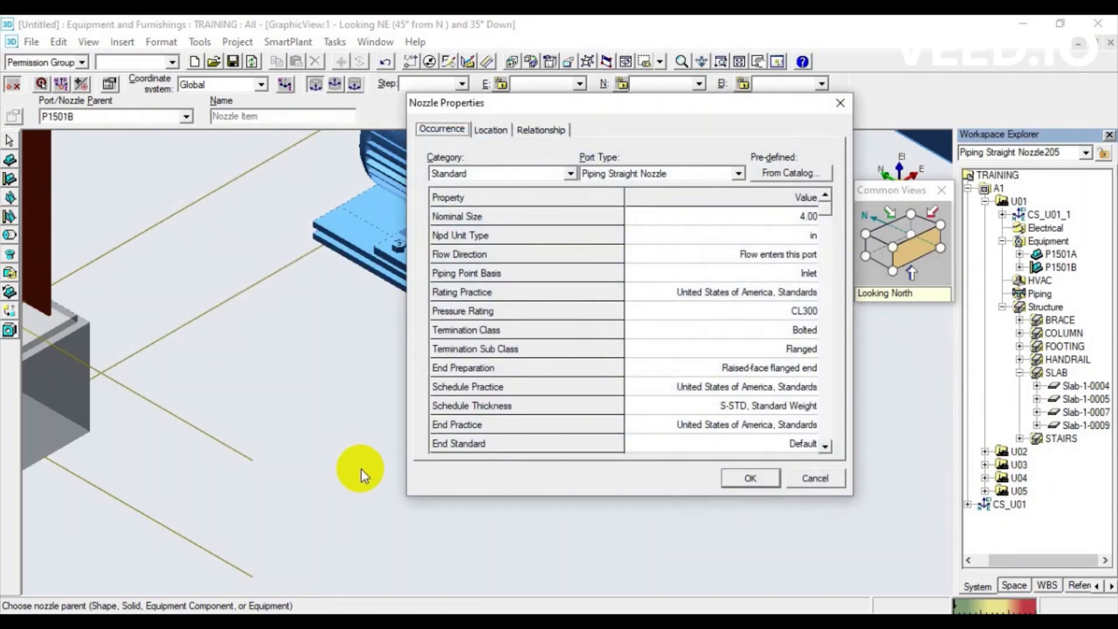
scroll(821, 220, "down", 4)
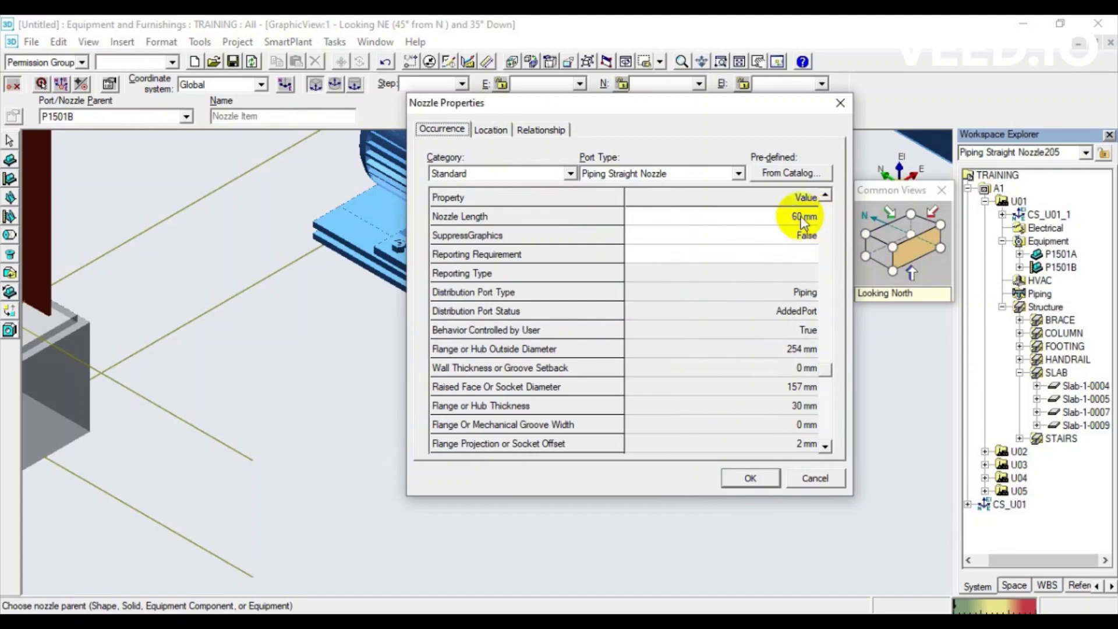
scroll(834, 200, "up", 4)
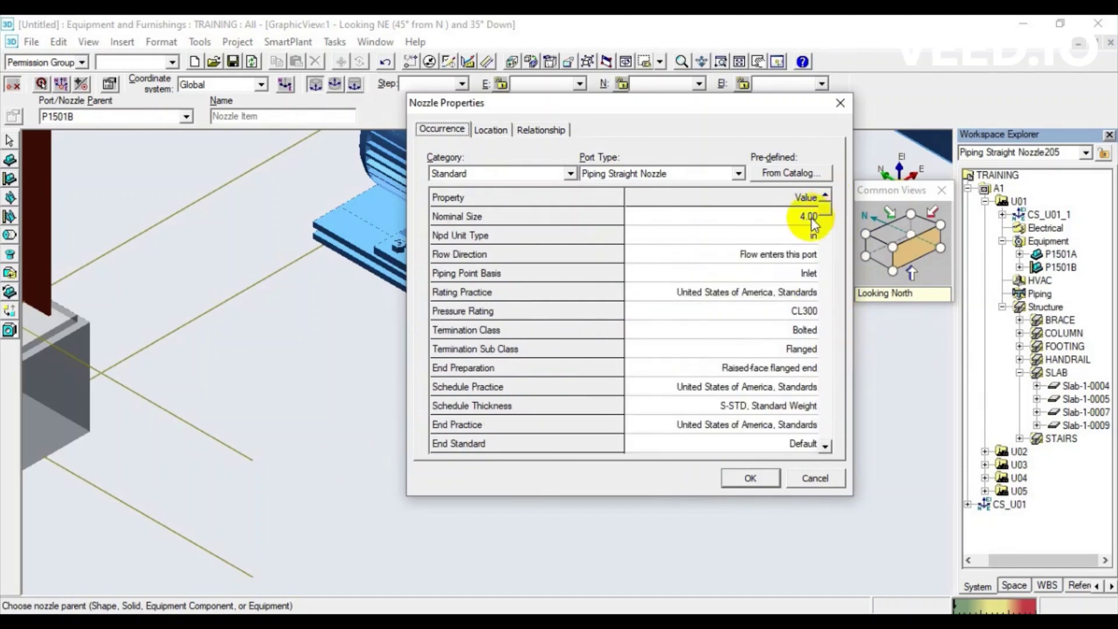
Set the nozzle to 2.00 in nominal size, flow leaving, Outlet basis and CL300 rating.
left_click(812, 217)
type("2")
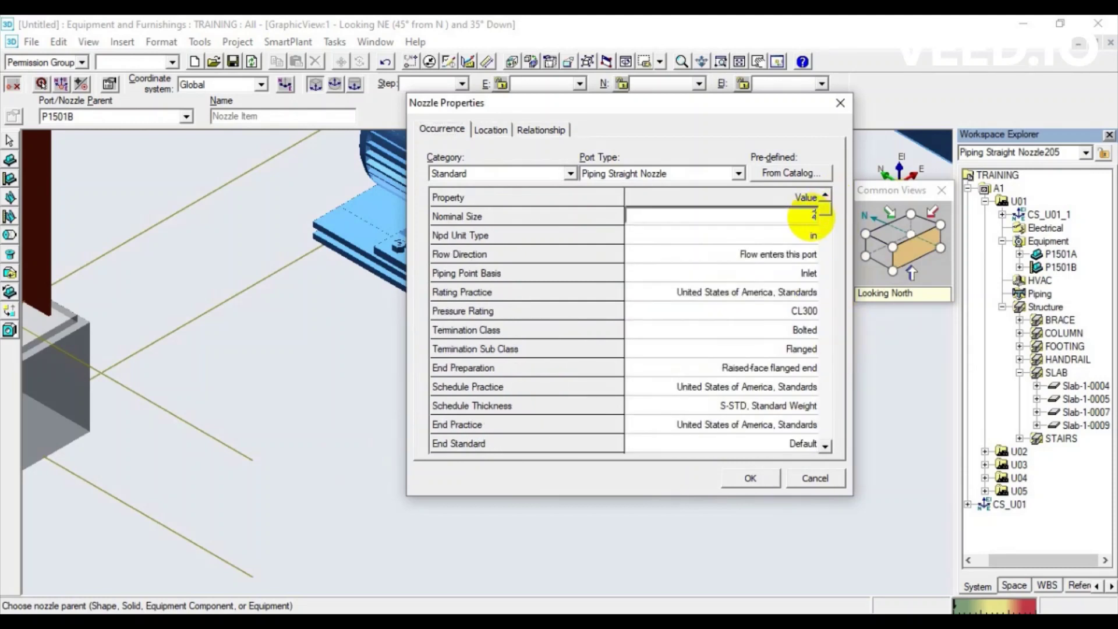
key("Tab")
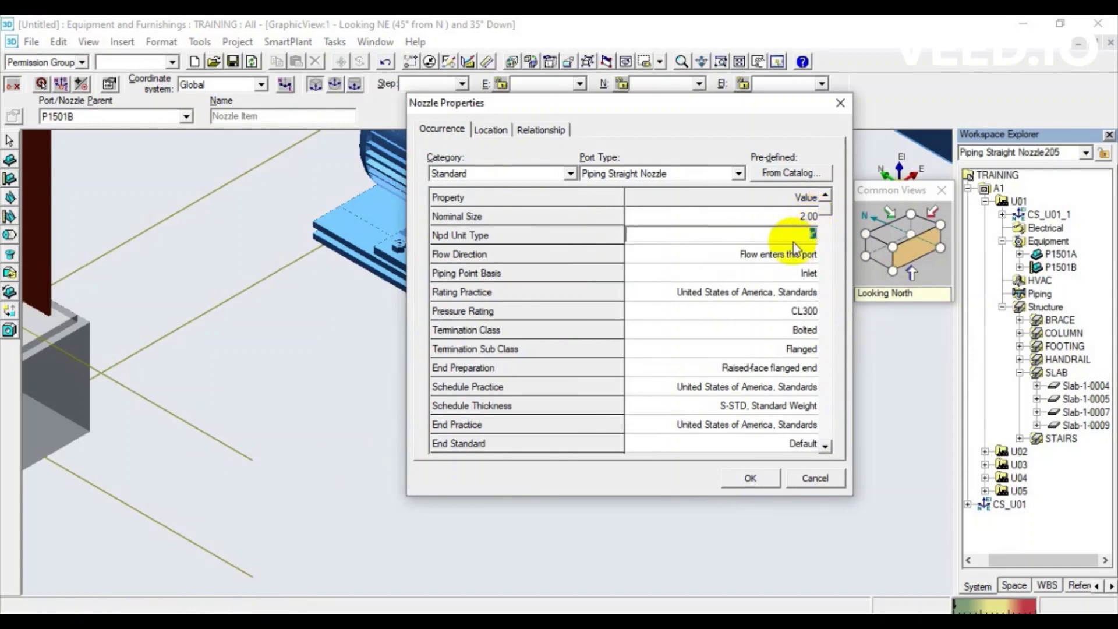
left_click(808, 254)
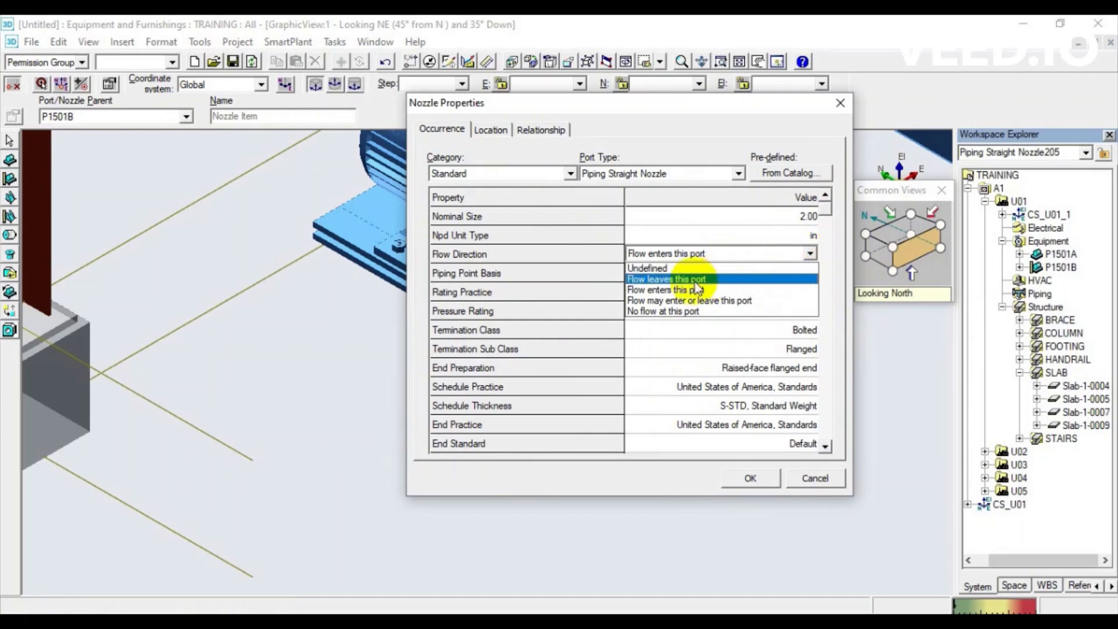
left_click(696, 280)
left_click(810, 273)
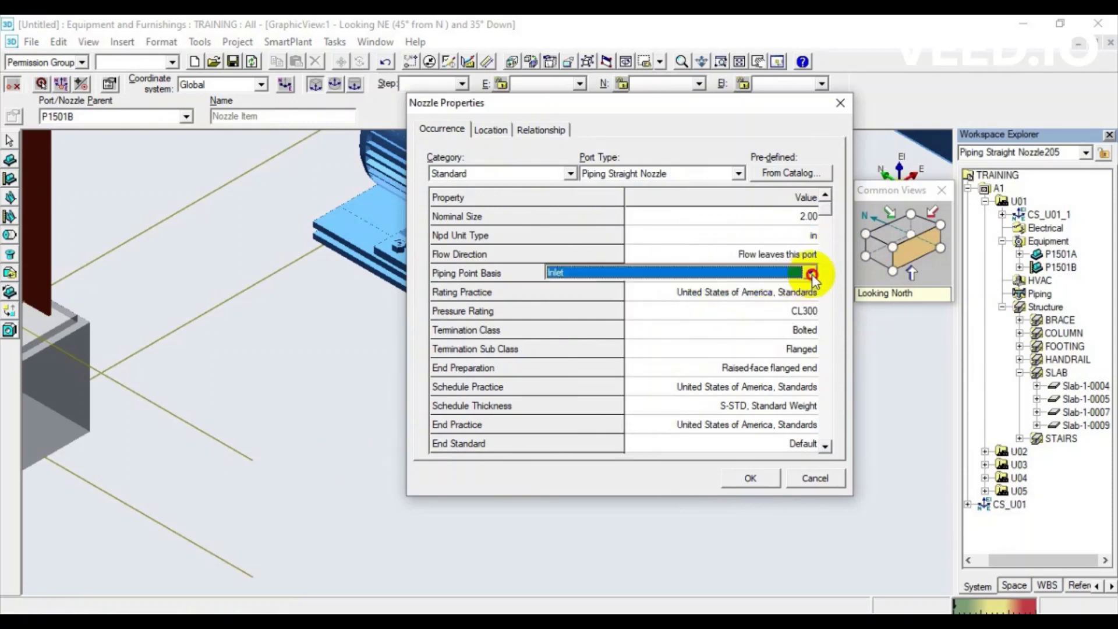
left_click(641, 297)
left_click(804, 310)
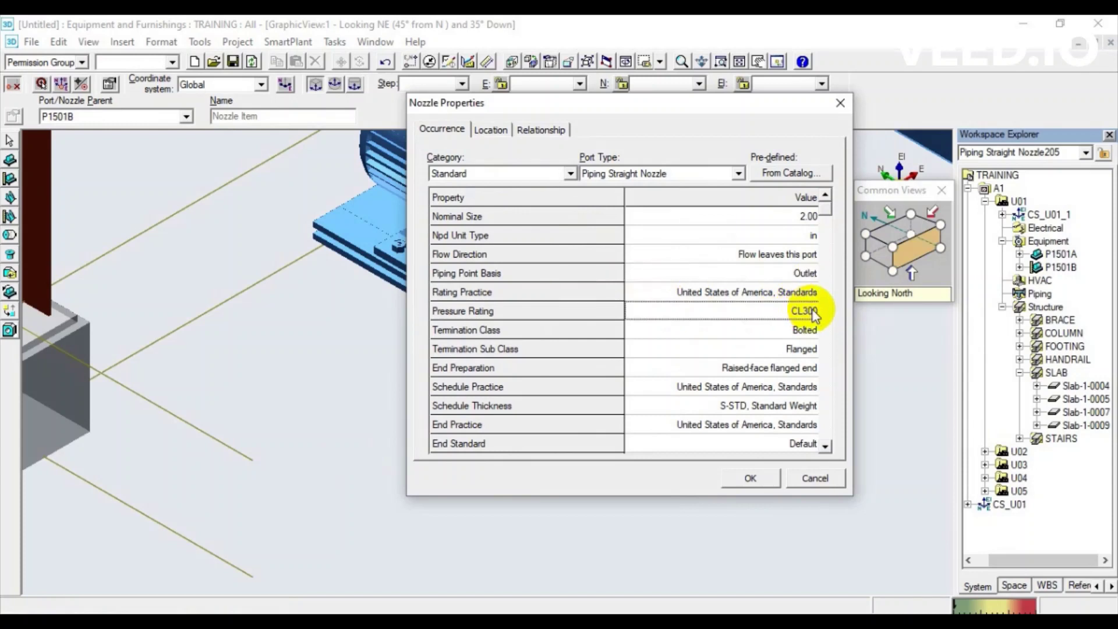
left_click(712, 325)
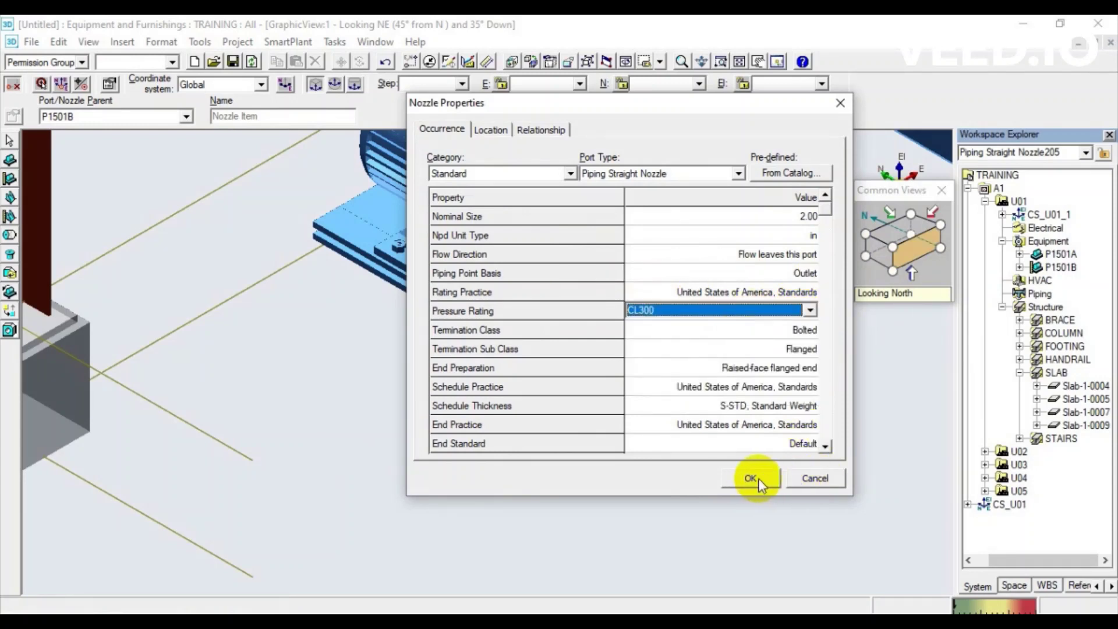
Set the nozzle placement to Position by Point and confirm the properties.
left_click(491, 129)
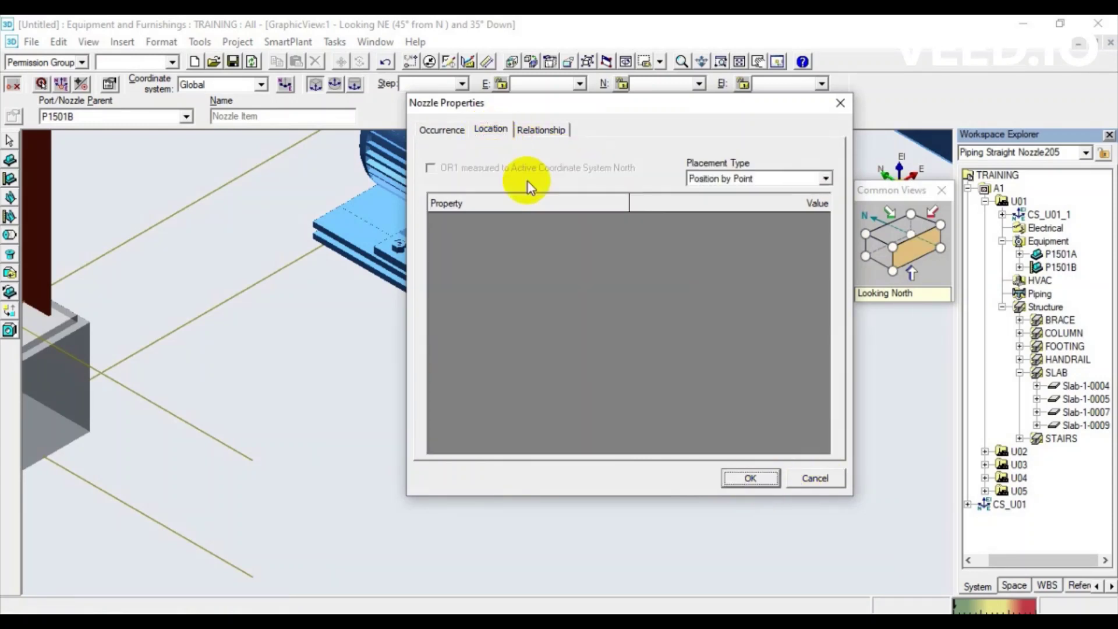
left_click(742, 179)
left_click(719, 247)
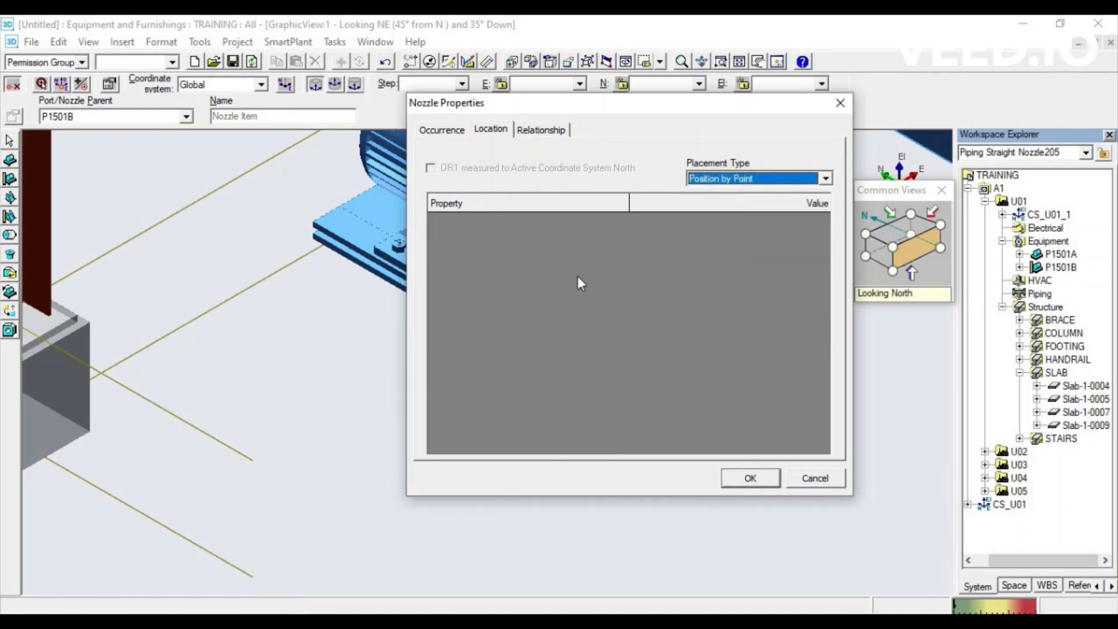
left_click(430, 131)
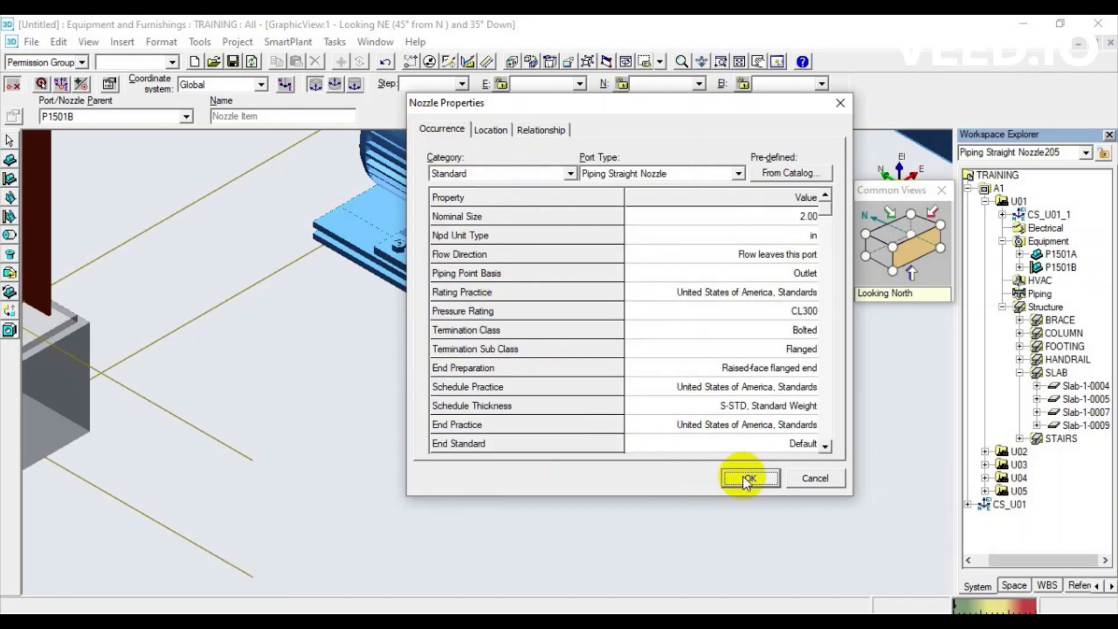
key("Return")
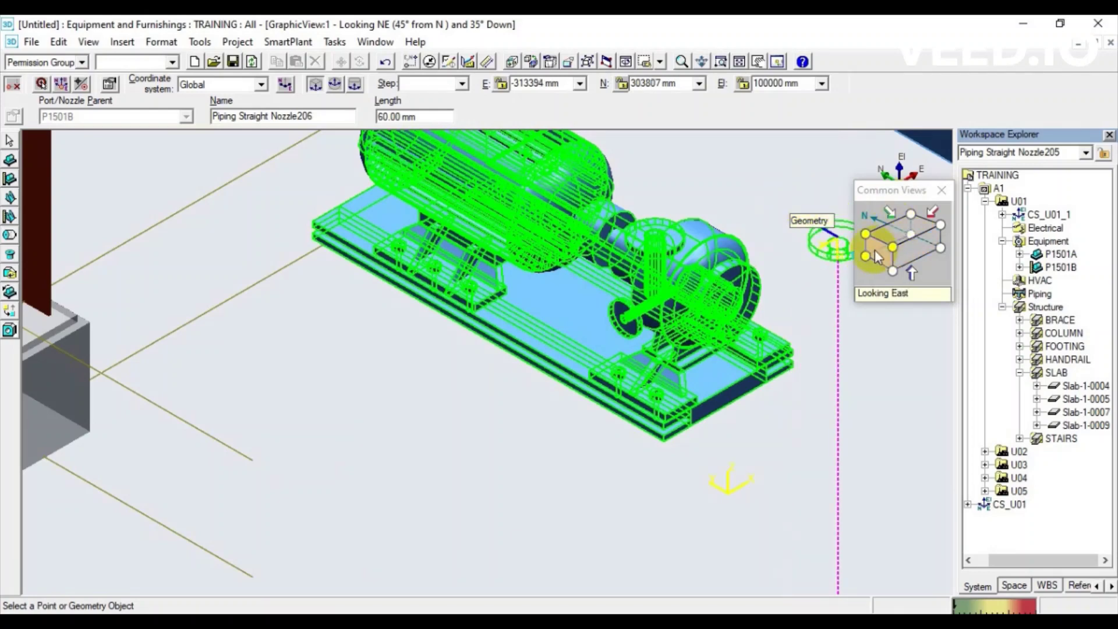
Place Piping Straight Nozzle206 from the north view, then move it onto the casing top from the east.
left_click(903, 253)
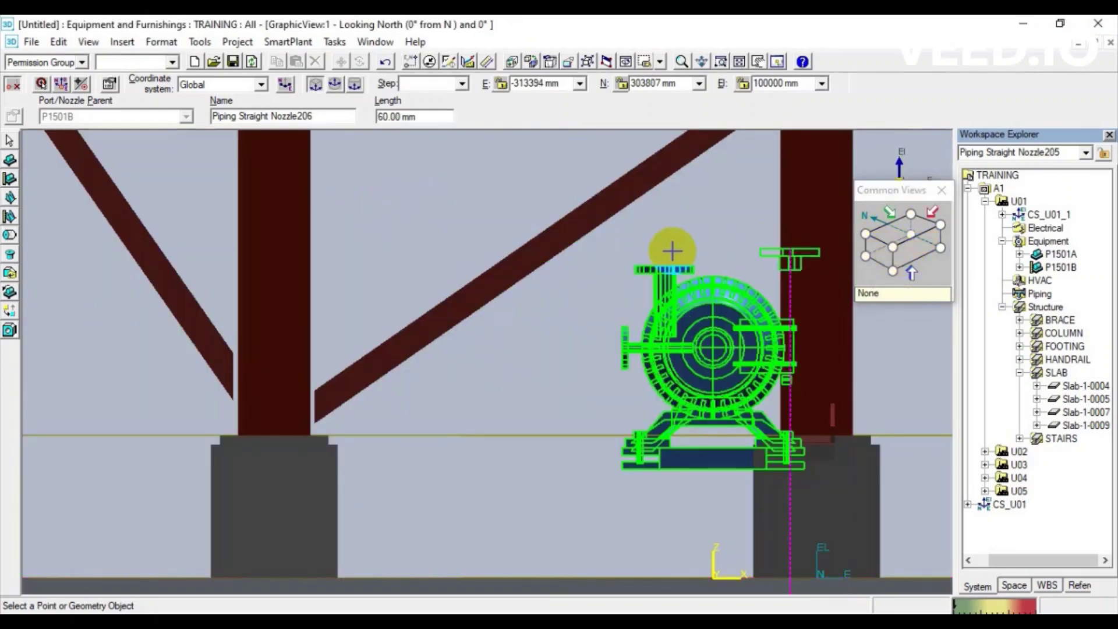
scroll(629, 269, "up", 2)
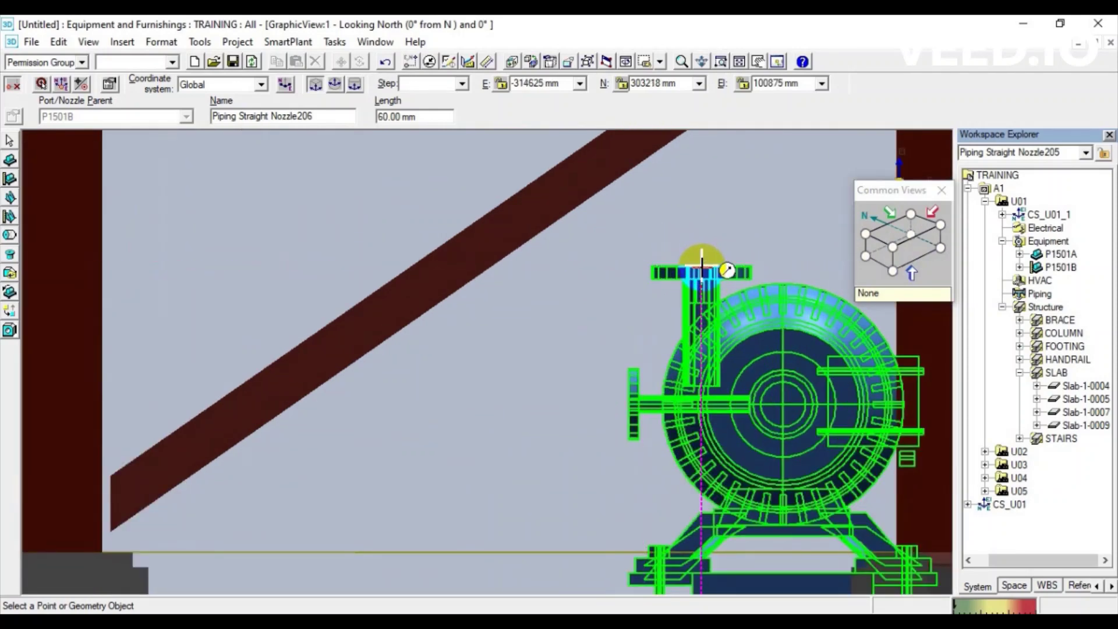
left_click(701, 262)
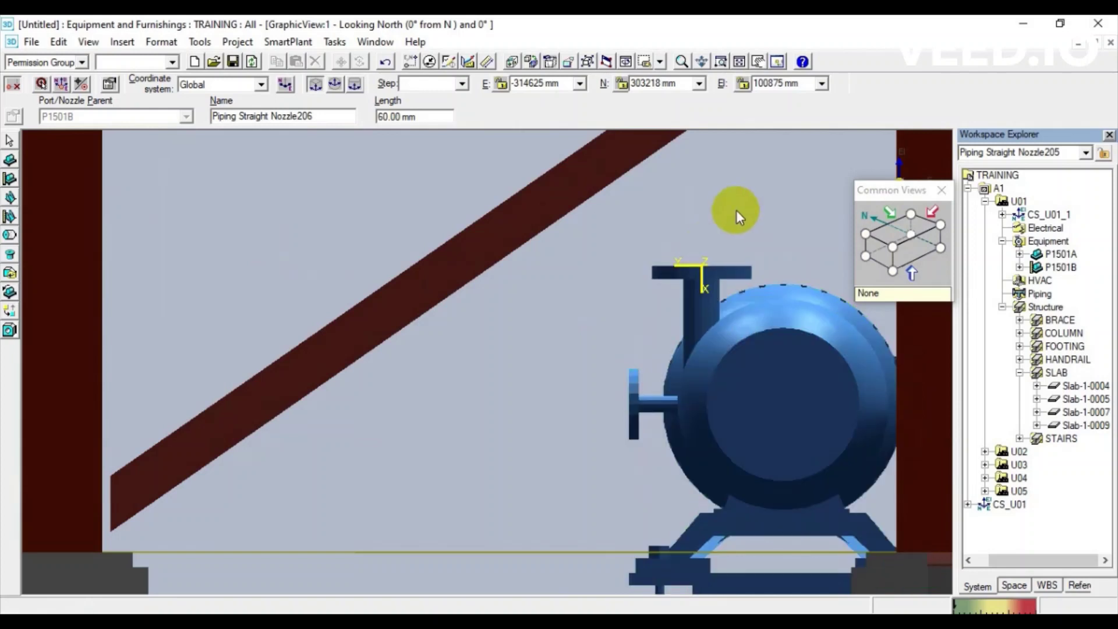
left_click(876, 255)
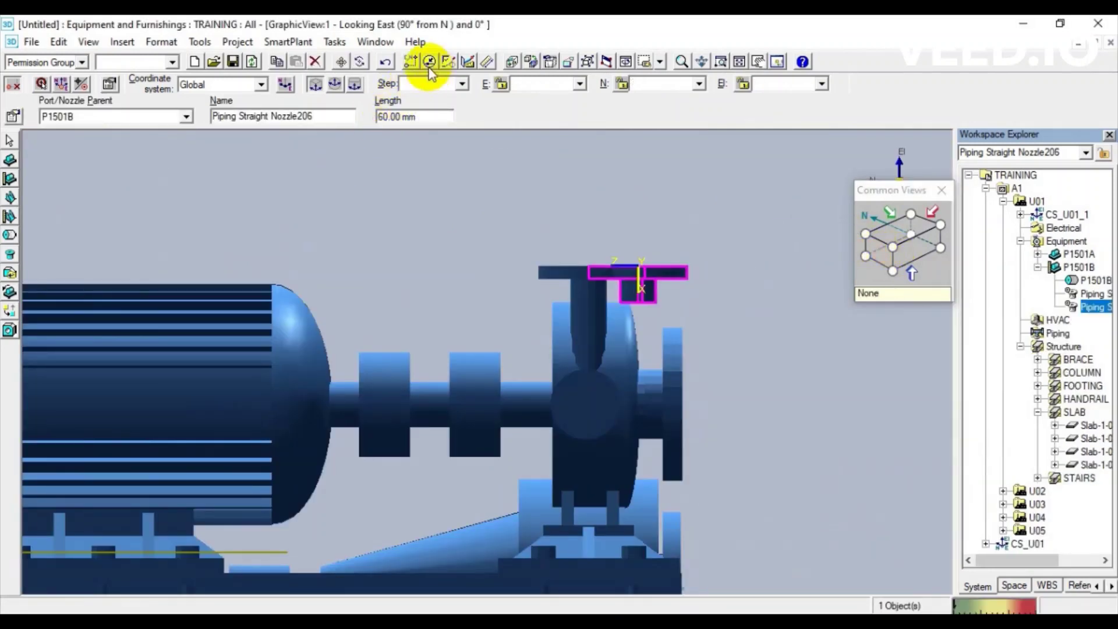
left_click(342, 61)
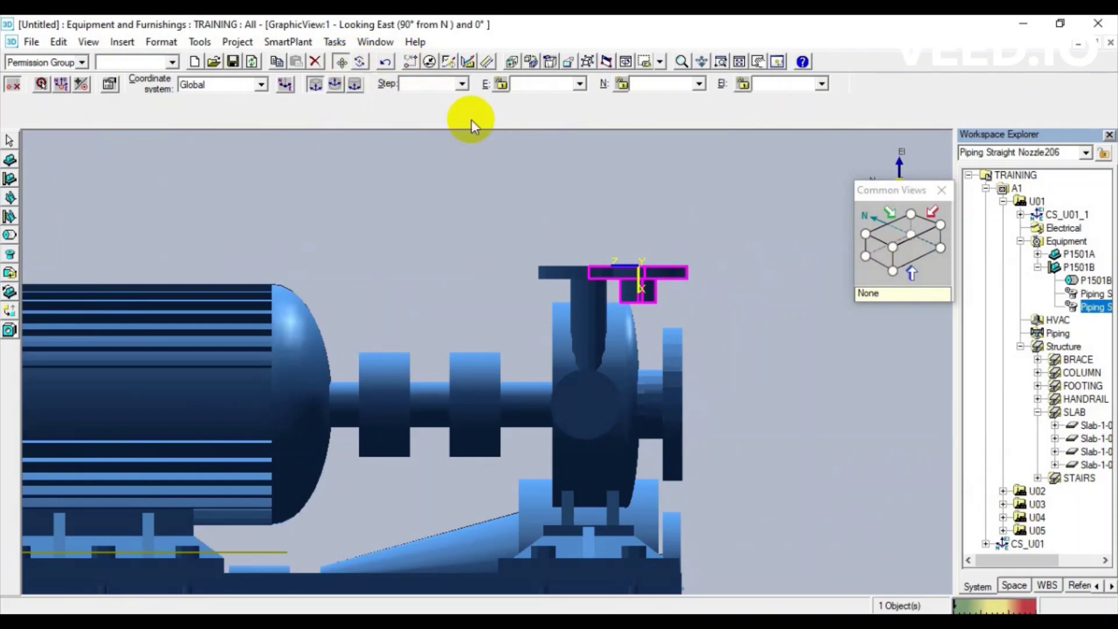
left_click(640, 263)
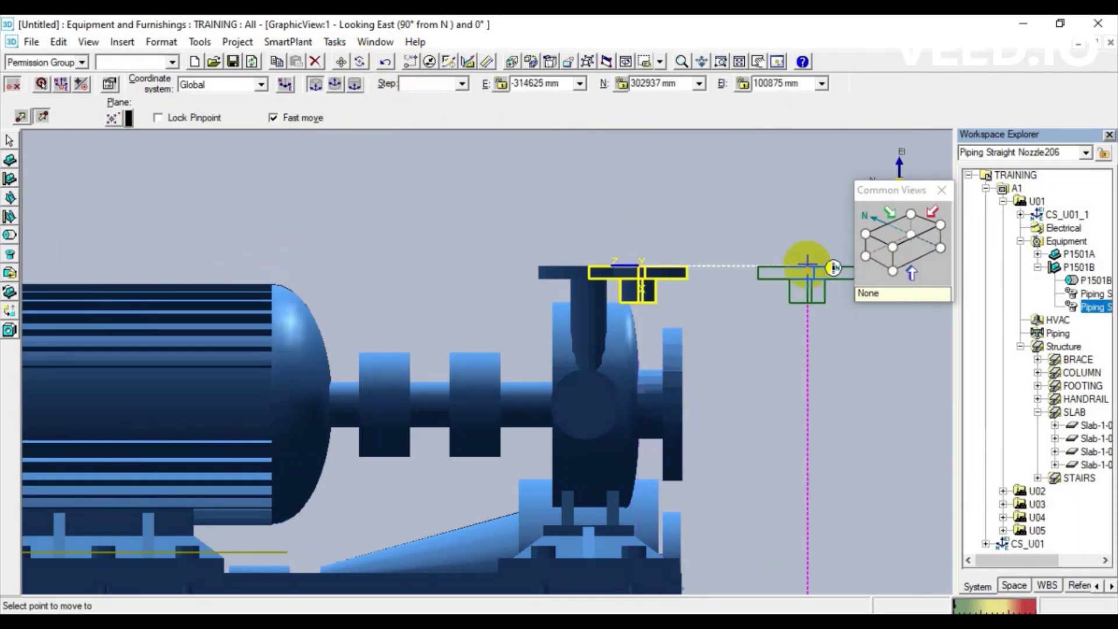
left_click(588, 270)
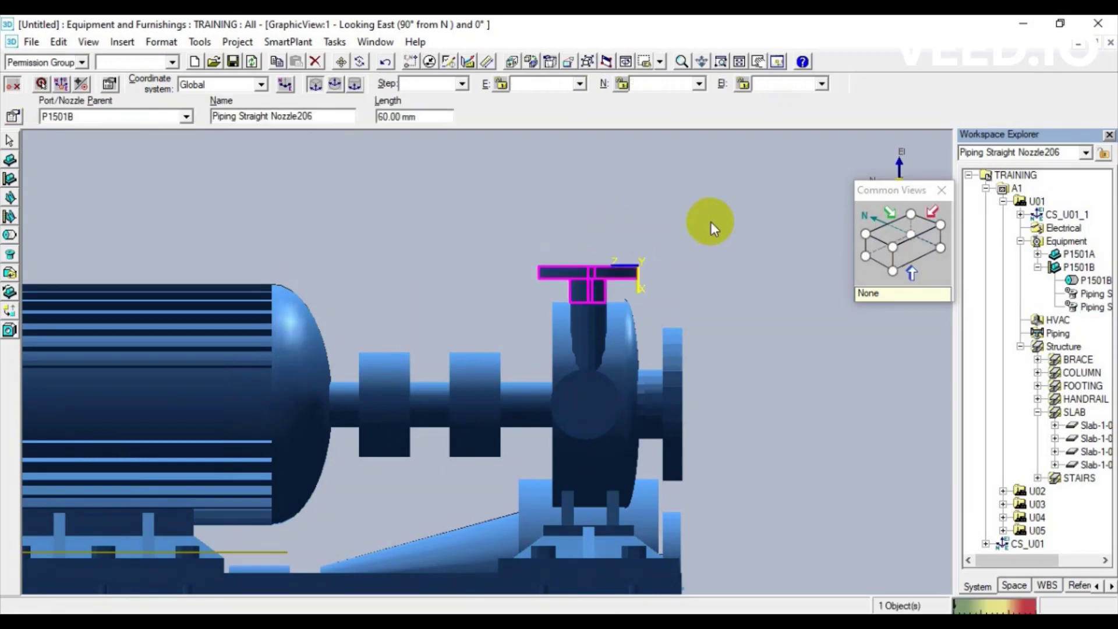
left_click(898, 247)
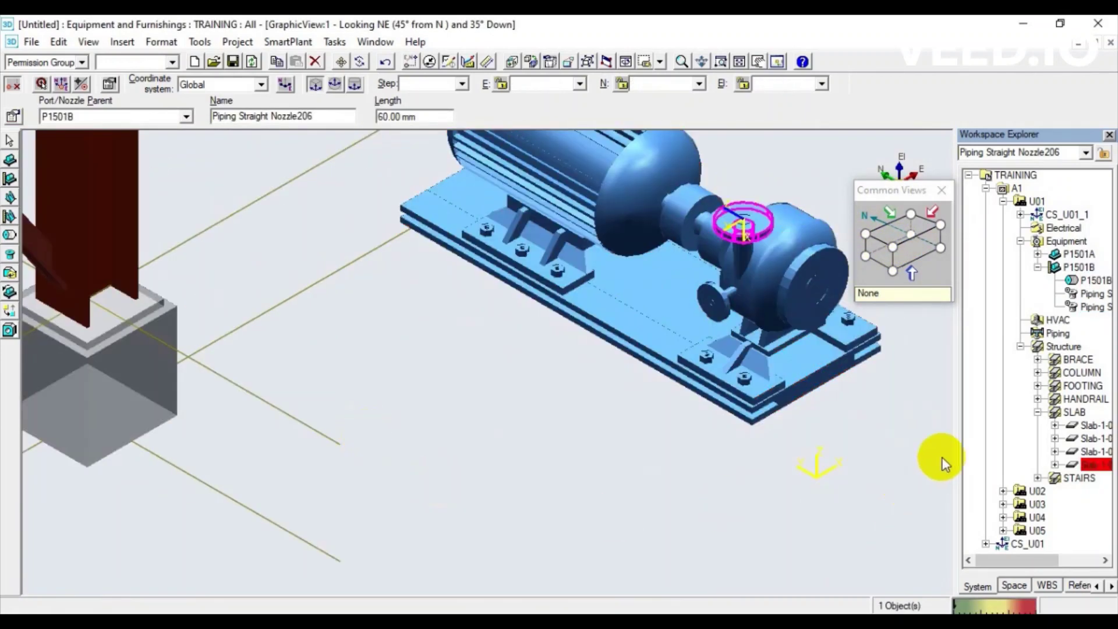
left_click(1097, 306)
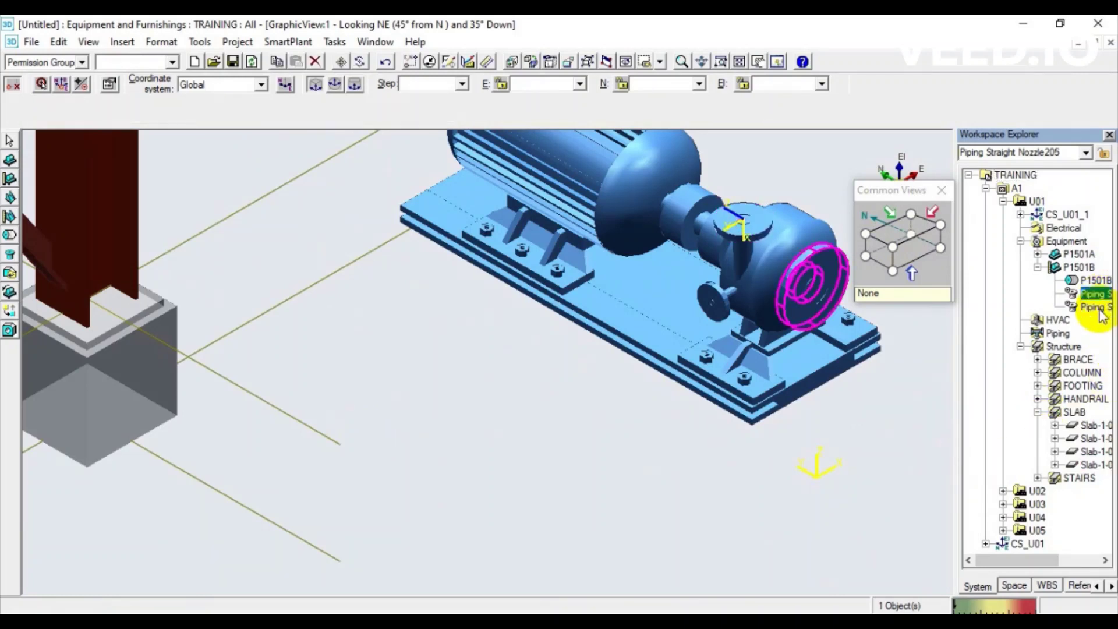
left_click(1098, 307)
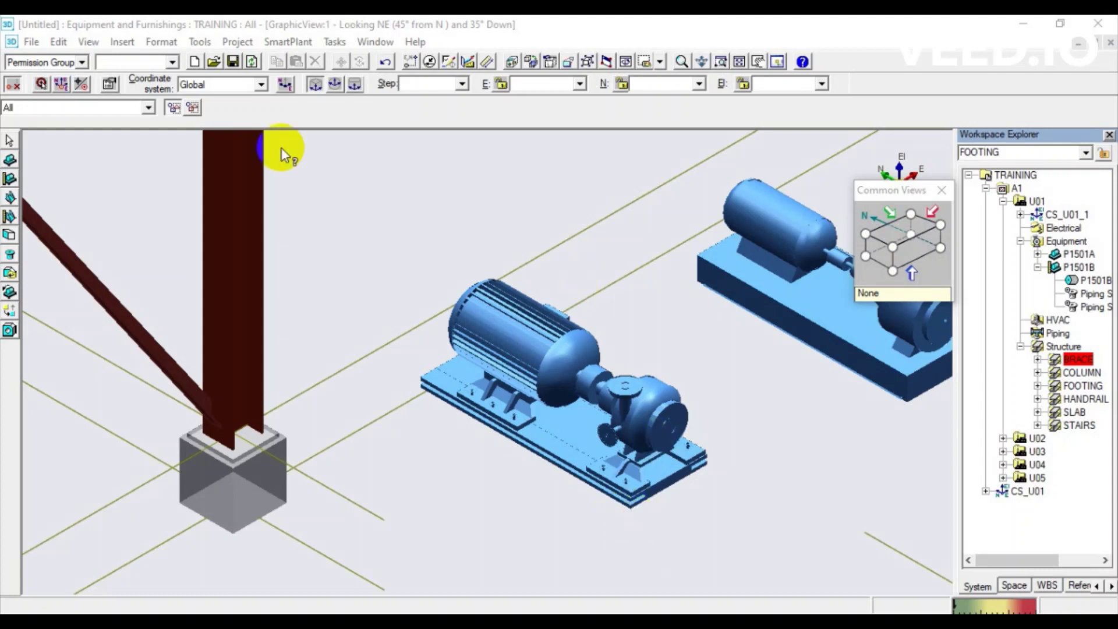
left_click(12, 154)
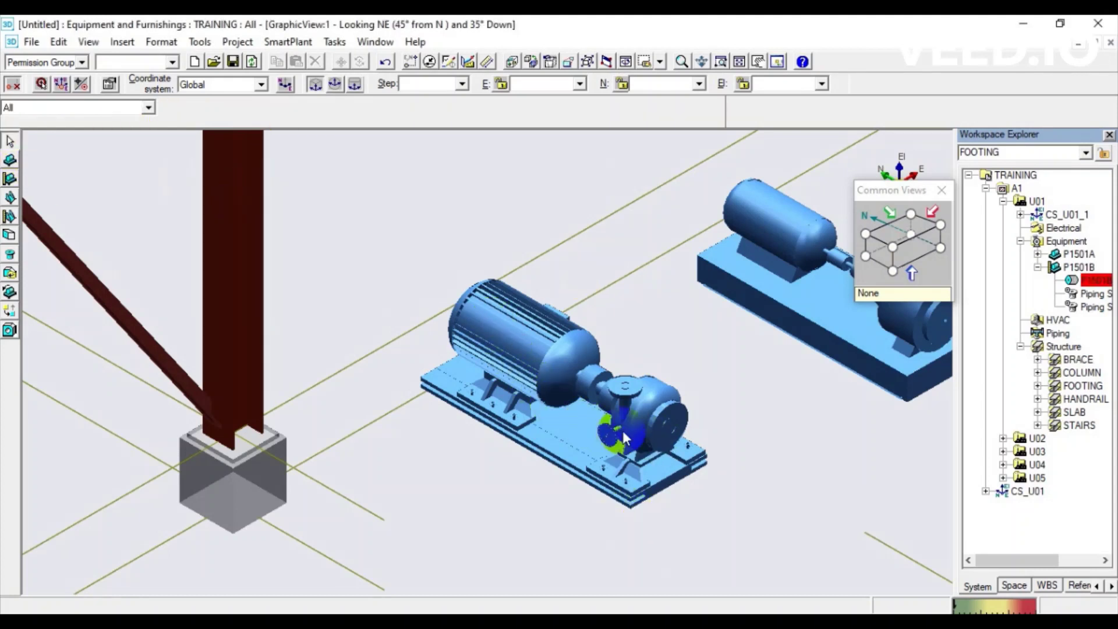
left_click(555, 403)
left_click(744, 552)
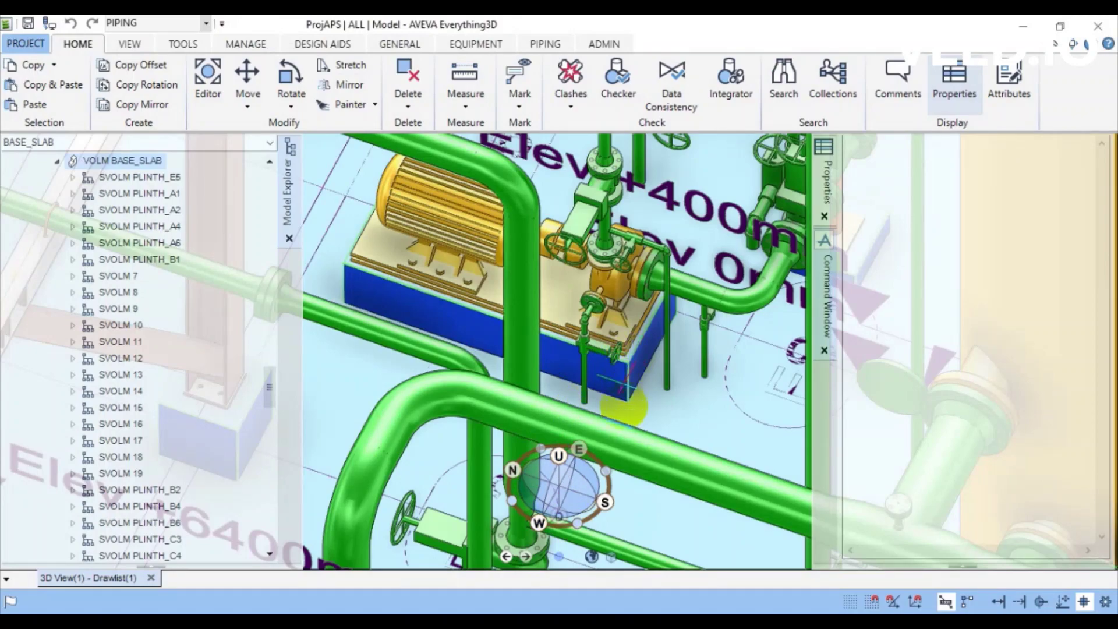
Measure between opposite corners of the pump base slab, reading offsets 560, -1440 and 306 mm.
mouse_move(623, 407)
middle_mouse_down()
mouse_move(614, 293)
mouse_move(594, 437)
middle_mouse_up()
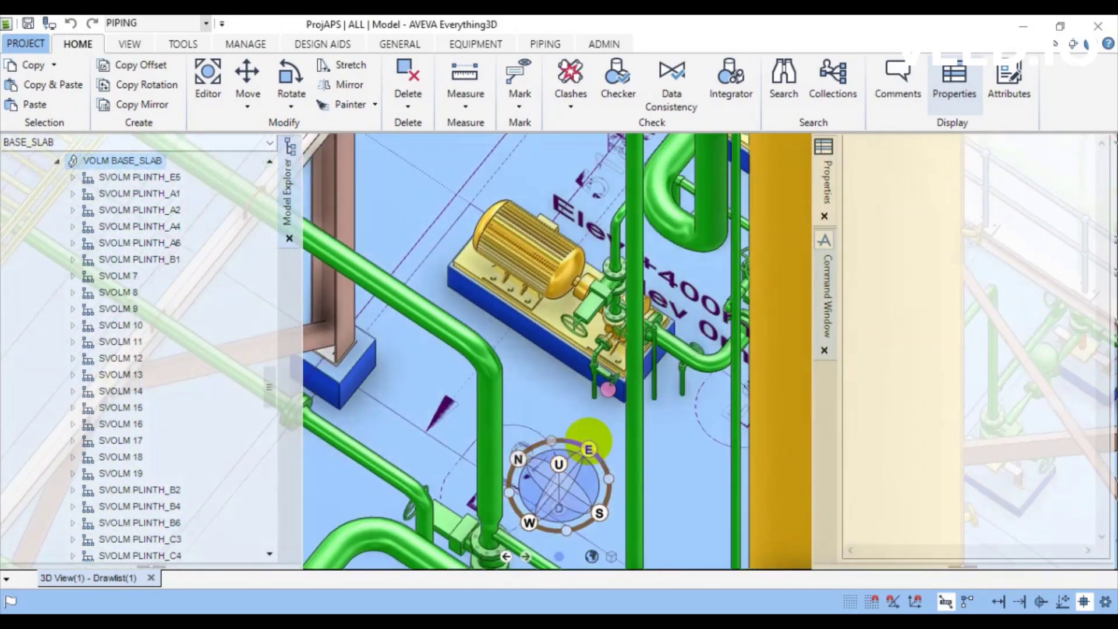
scroll(594, 437, "up", 5)
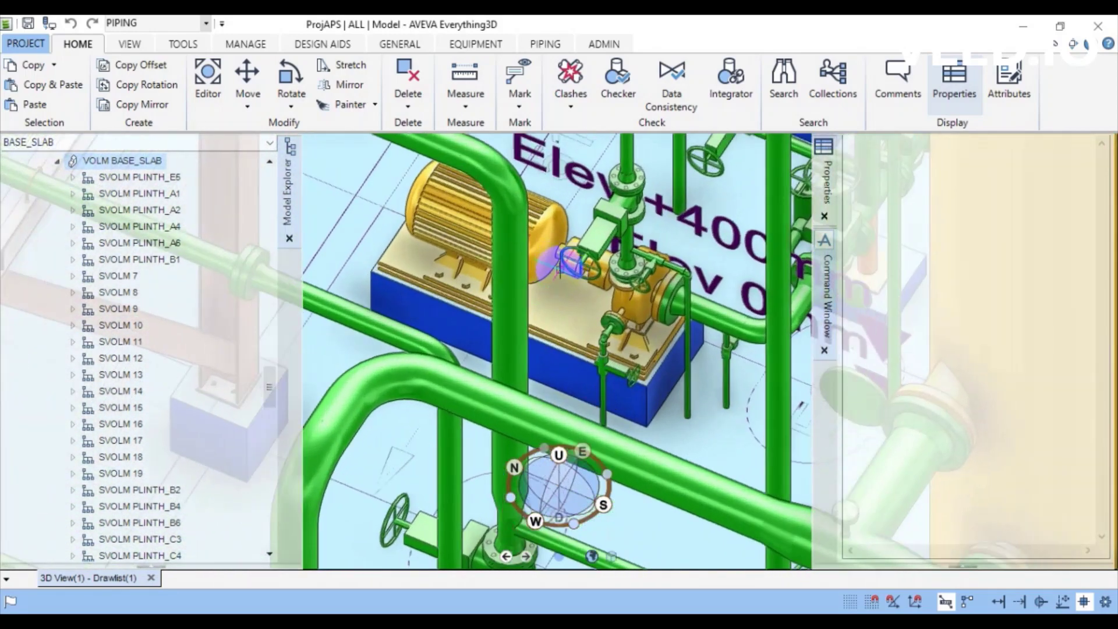
scroll(559, 262, "up", 2)
scroll(542, 288, "up", 2)
scroll(533, 304, "up", 2)
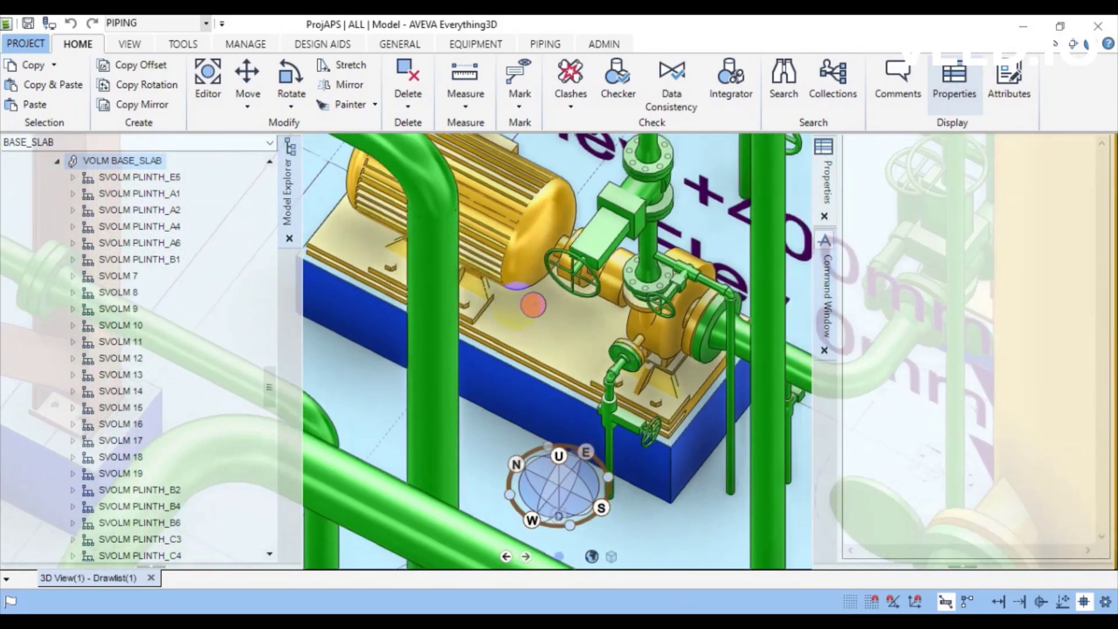
left_click(465, 83)
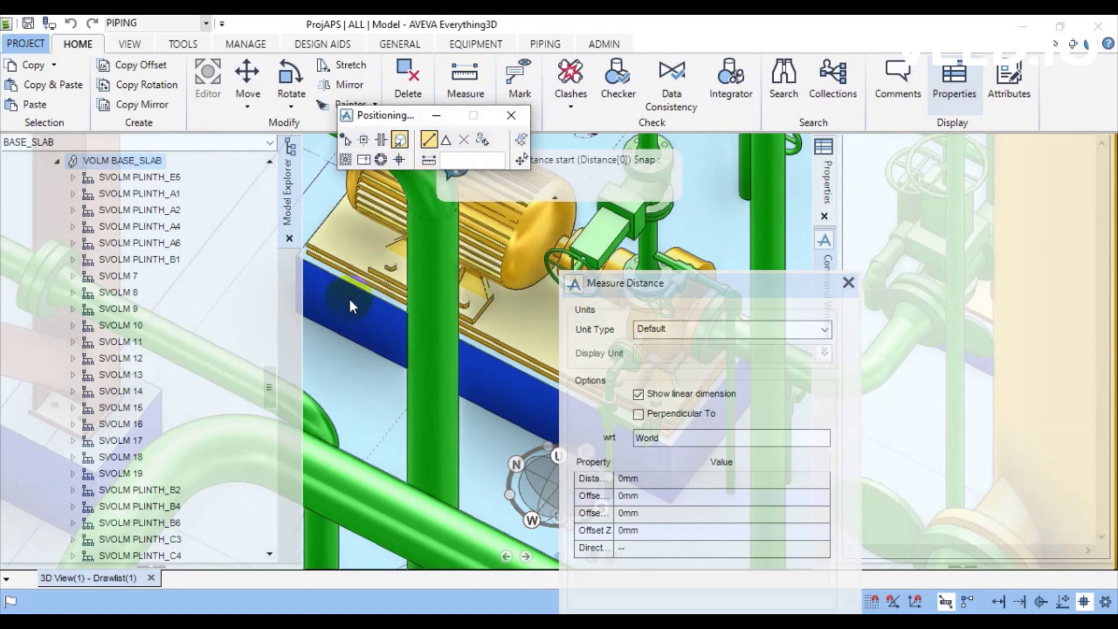
left_click(296, 313)
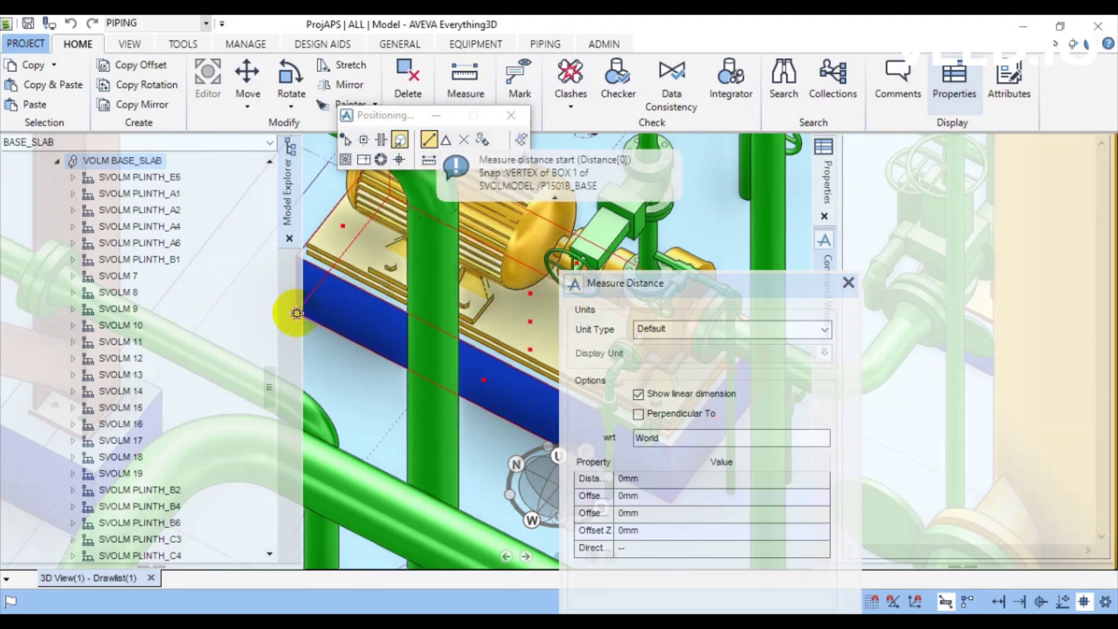
left_click(295, 314)
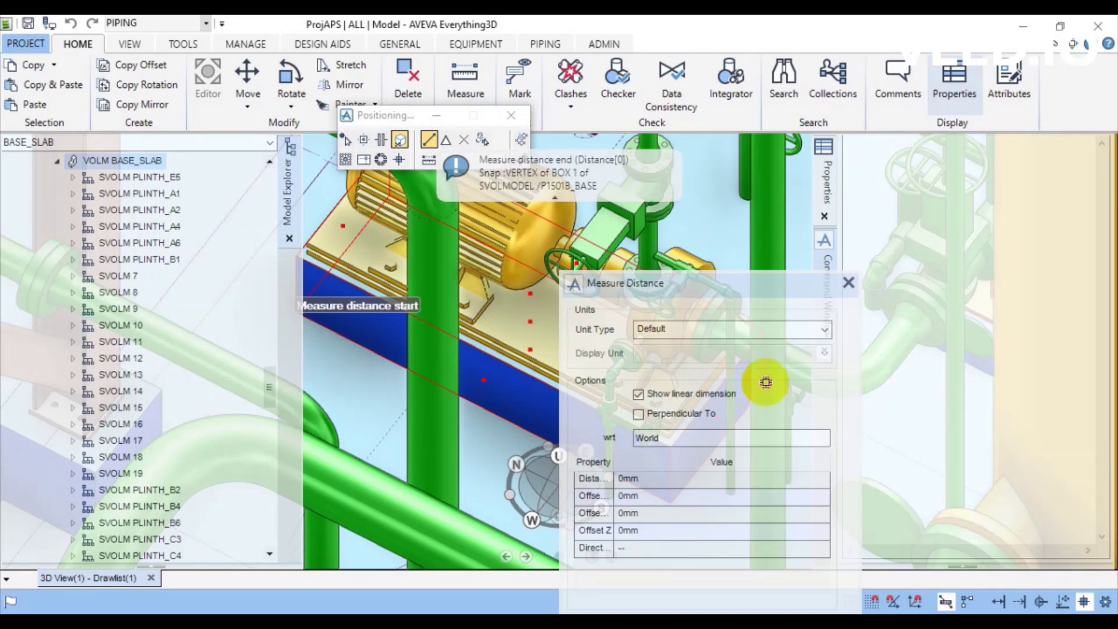
left_click(765, 331)
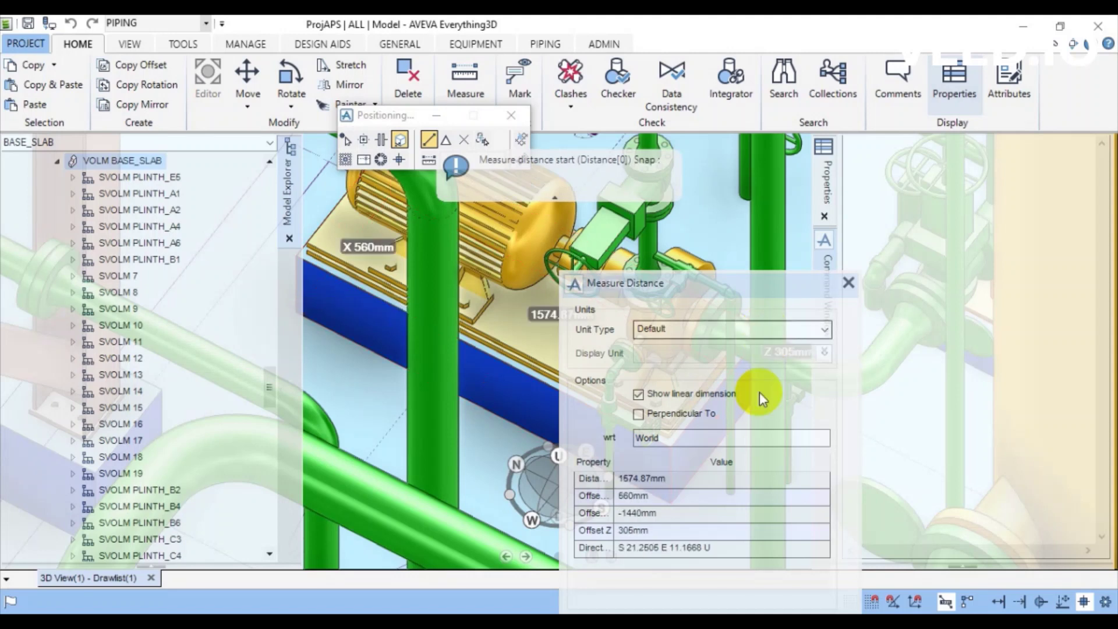
left_click(646, 499)
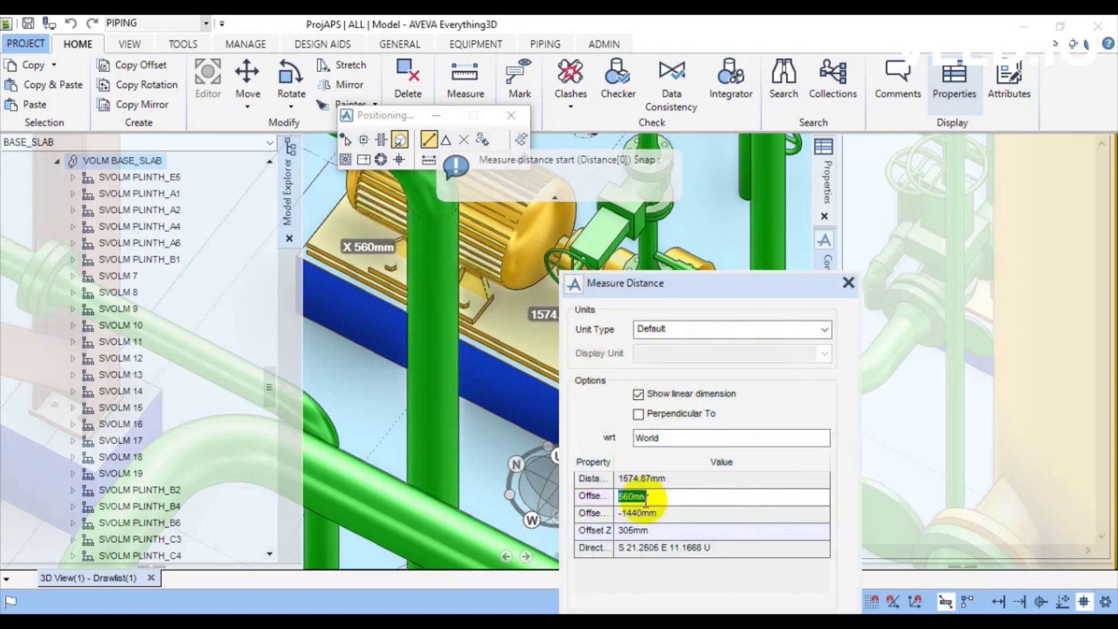
left_click(655, 514)
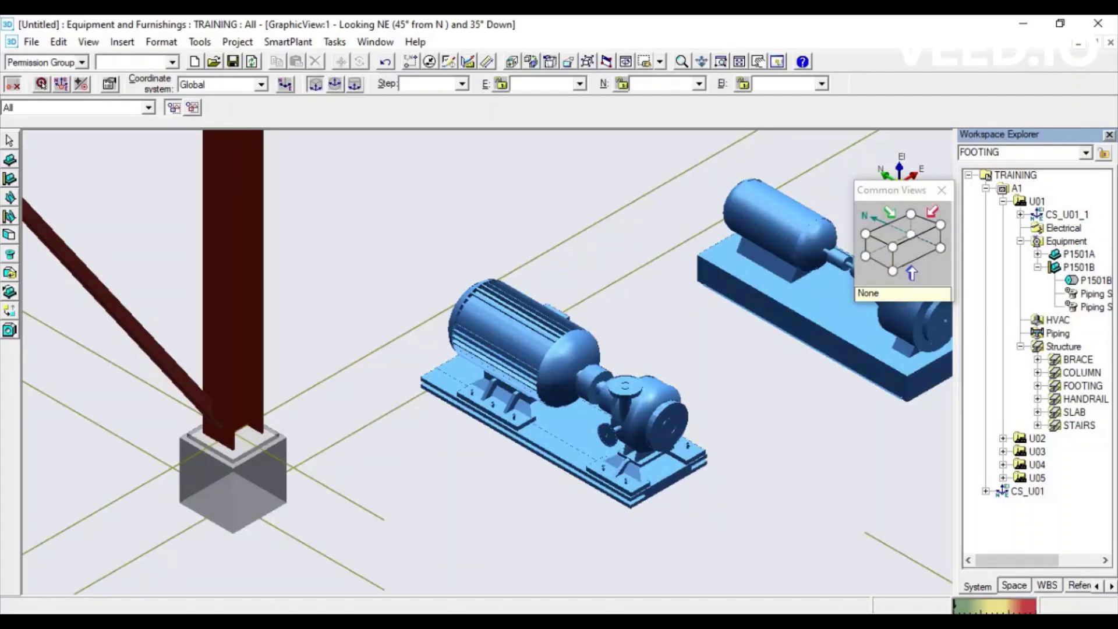
Choose the rectangular box from the solid shapes palette, with pump P1501B as its owner.
left_click(9, 235)
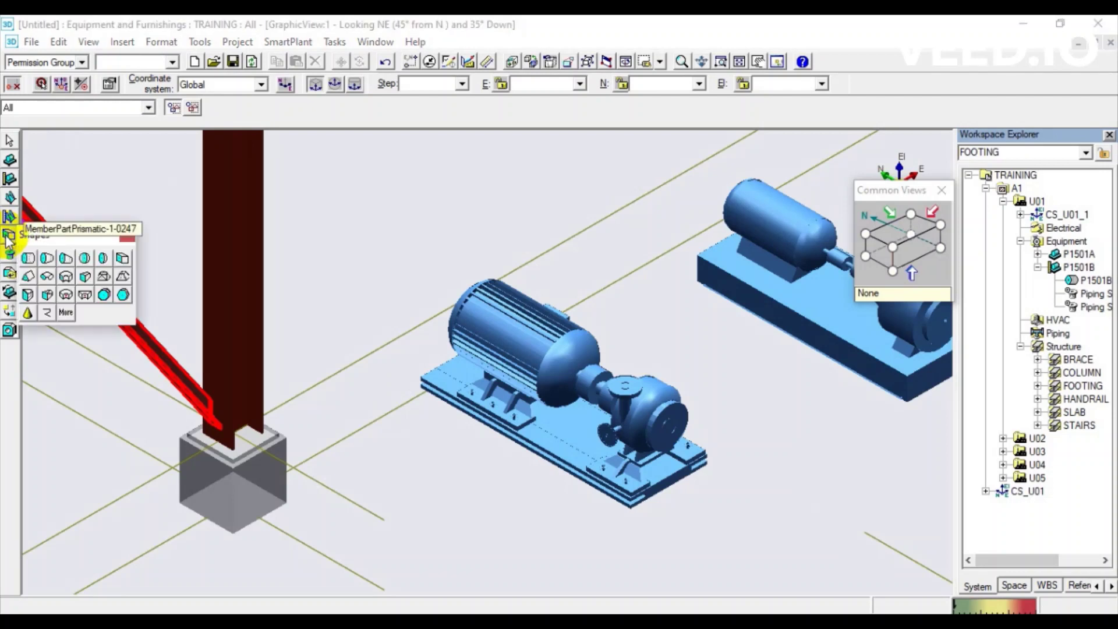
left_click(126, 262)
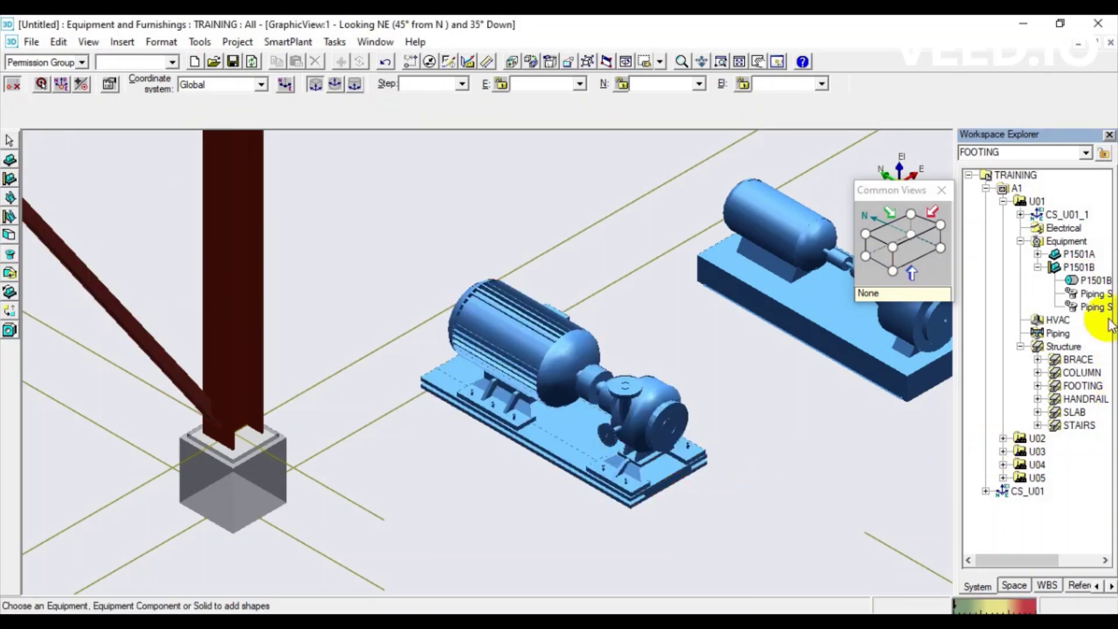
left_click(1084, 269)
left_click(1089, 272)
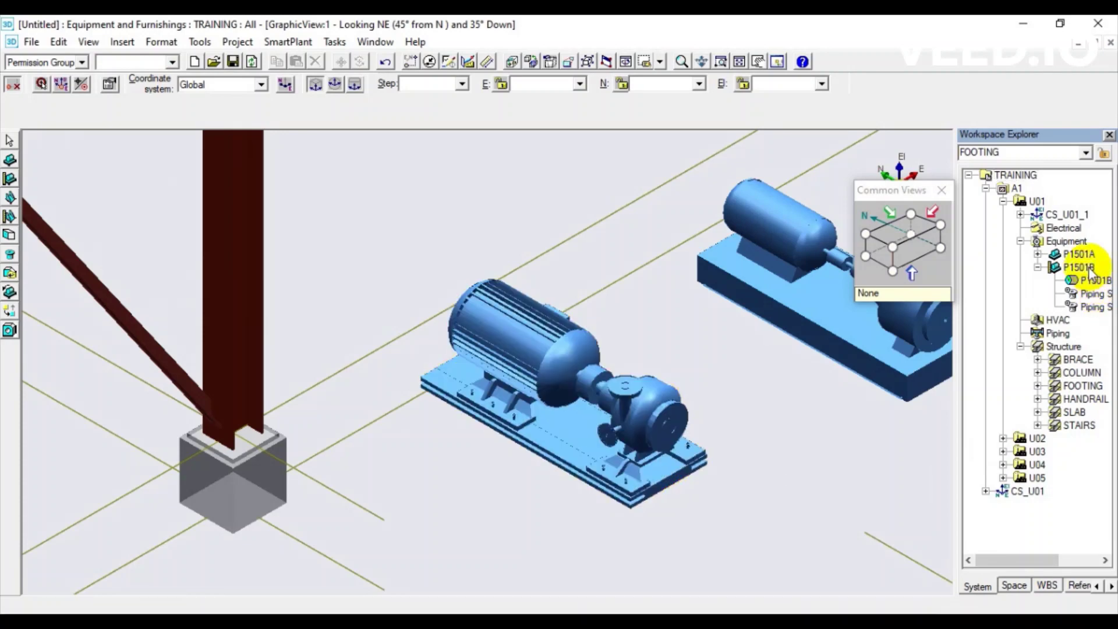
mouse_move(462, 188)
left_mouse_down()
mouse_move(456, 96)
mouse_move(413, 94)
left_mouse_up()
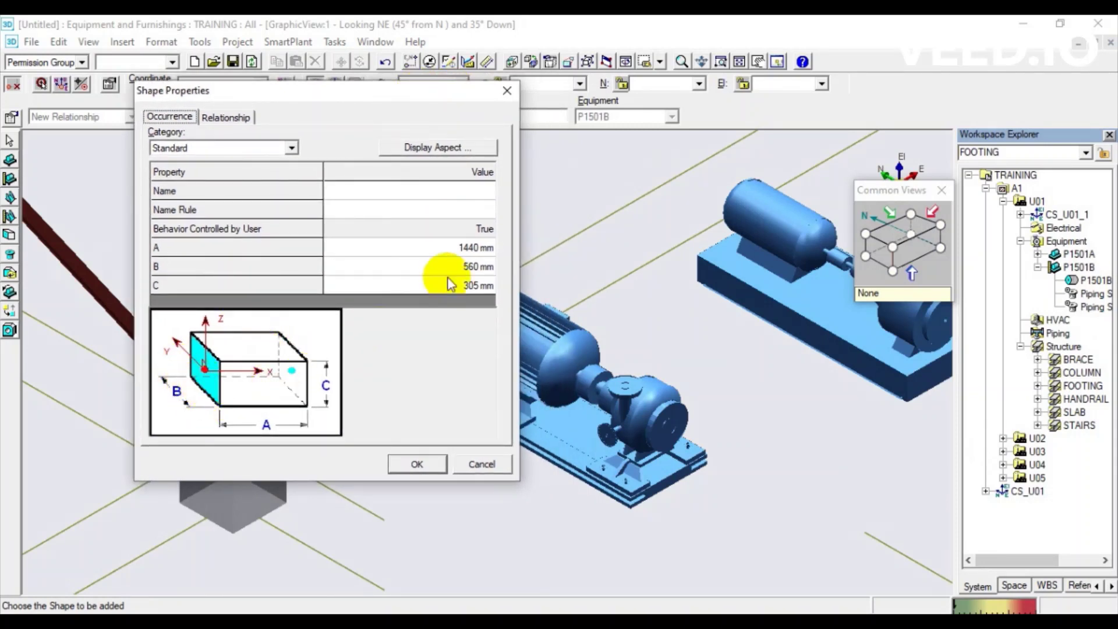
Enter box length A 1440 mm and width B 560 mm, with height C 305 mm.
left_click(445, 251)
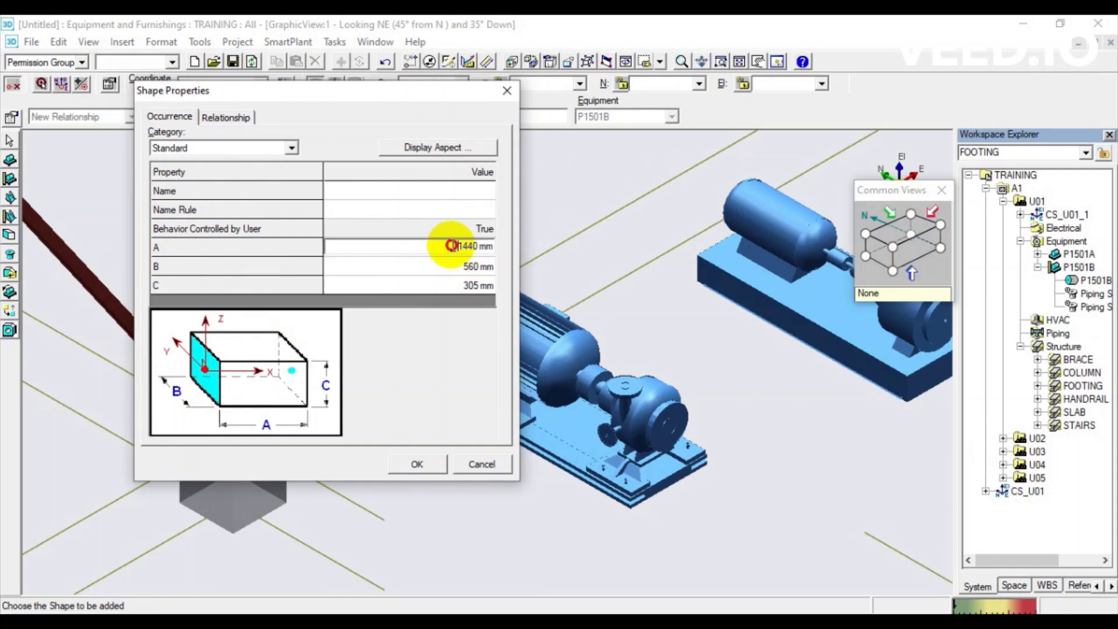
left_click(445, 269)
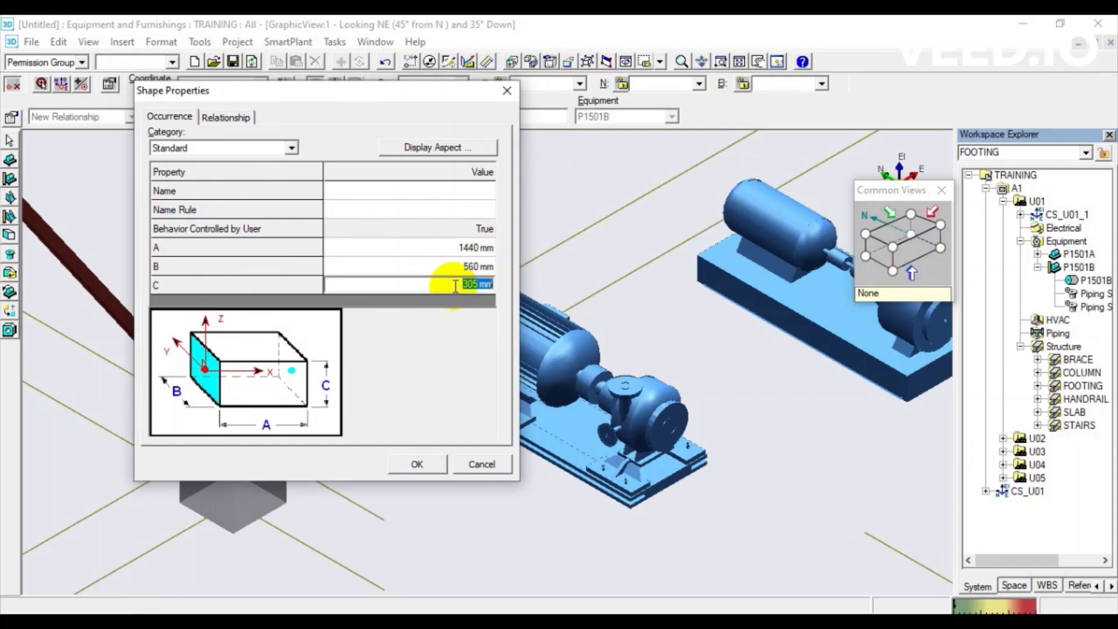
Rotate the box preview with Space and place P1501B-Shape-1-0005 at the pump base in plan view.
left_click(423, 468)
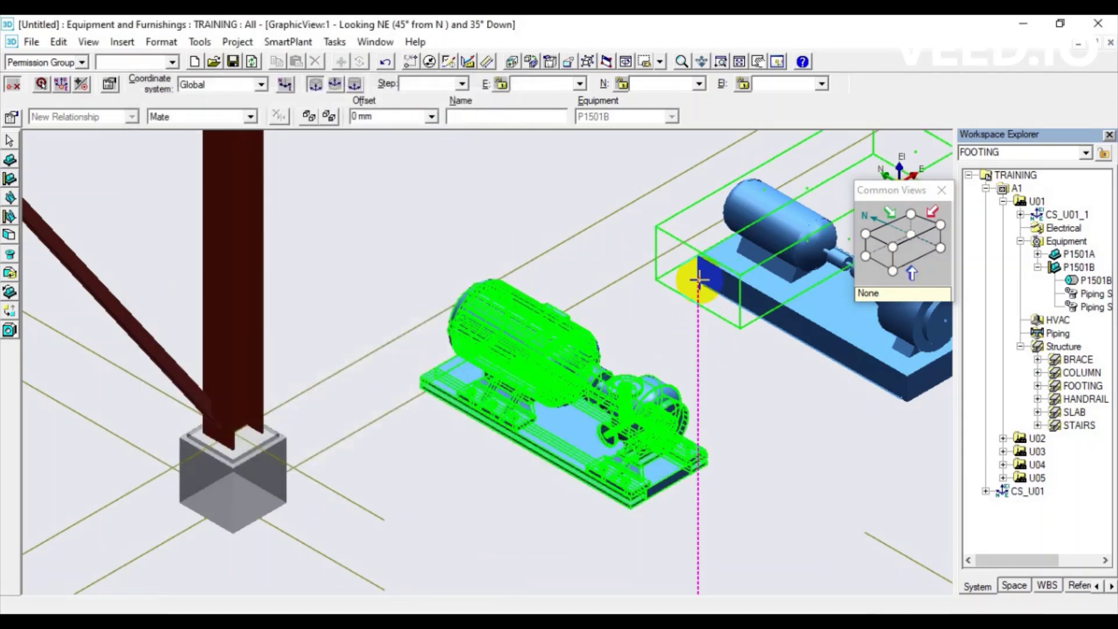
left_click(423, 510)
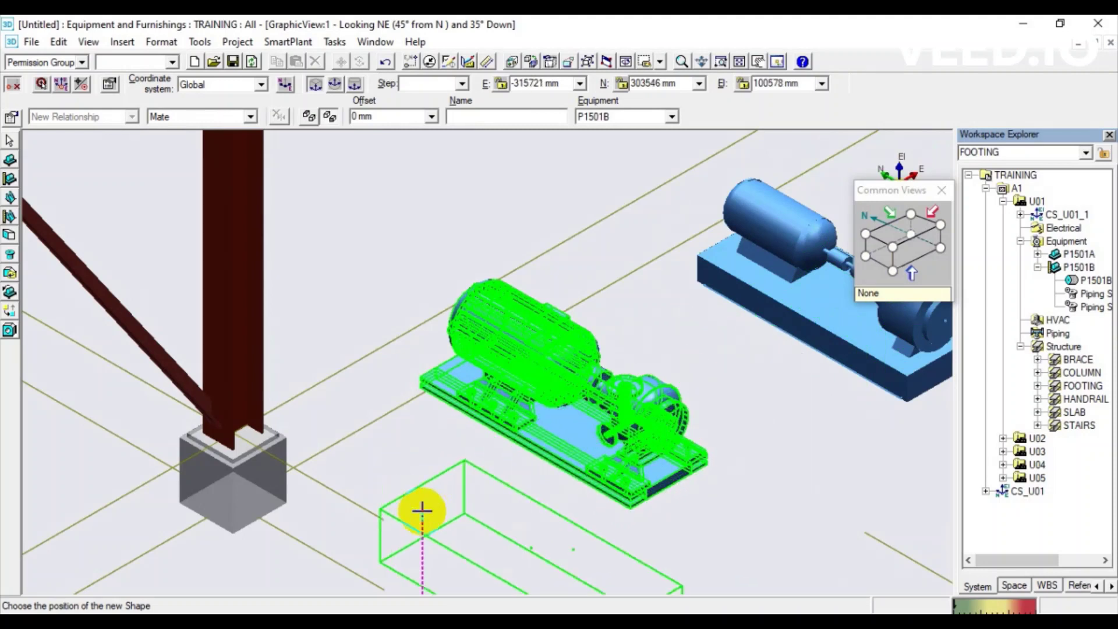
key("space")
key("space")
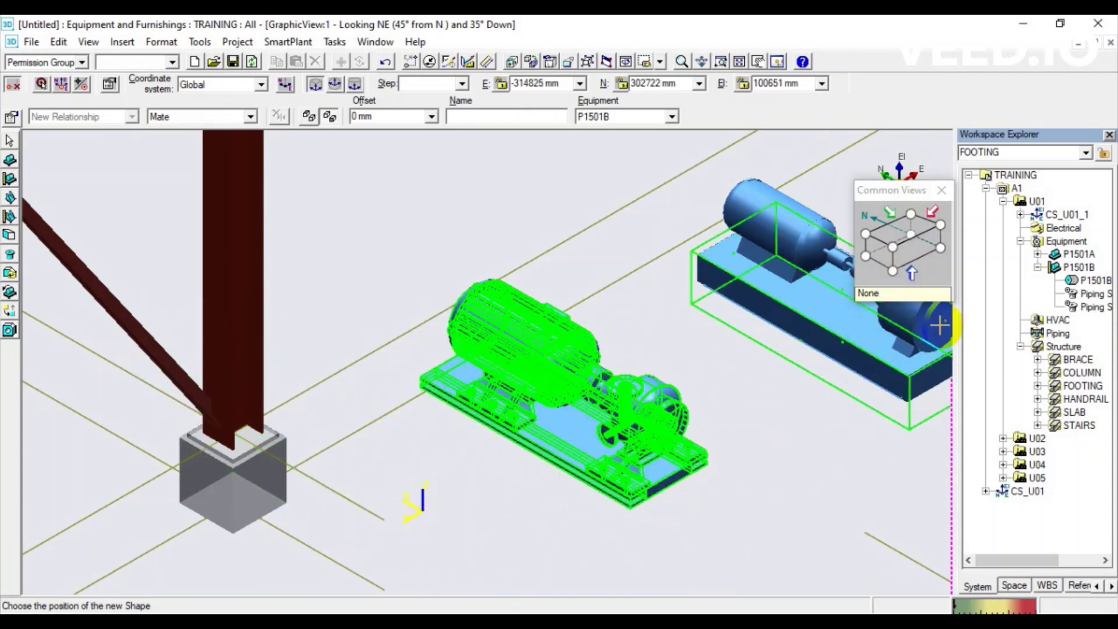
left_click(896, 235)
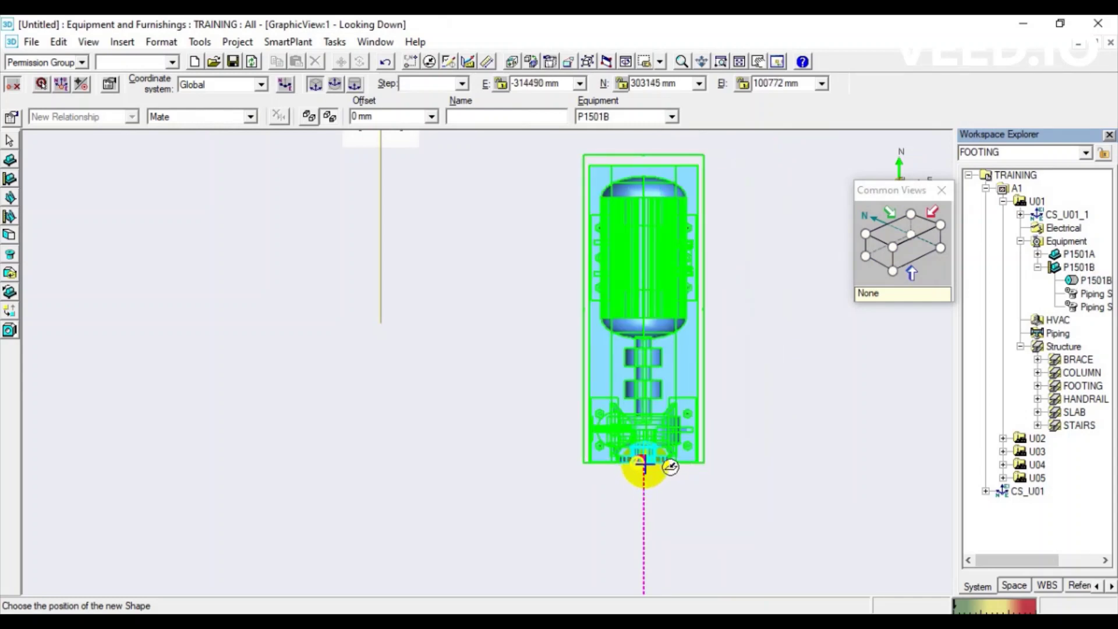
scroll(644, 466, "up", 3)
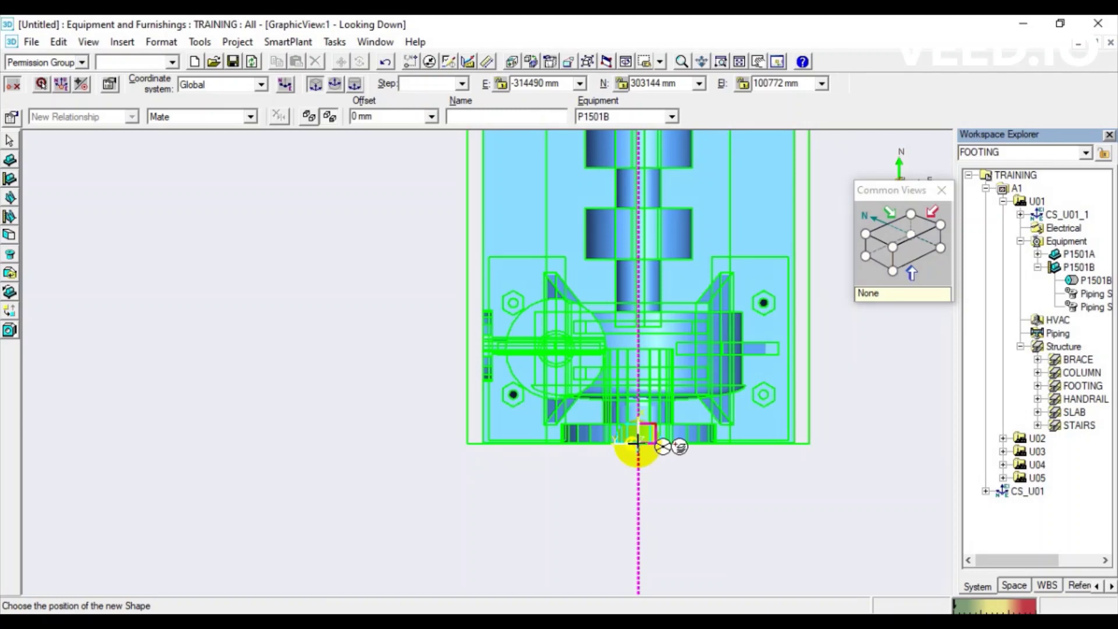
left_click(638, 443)
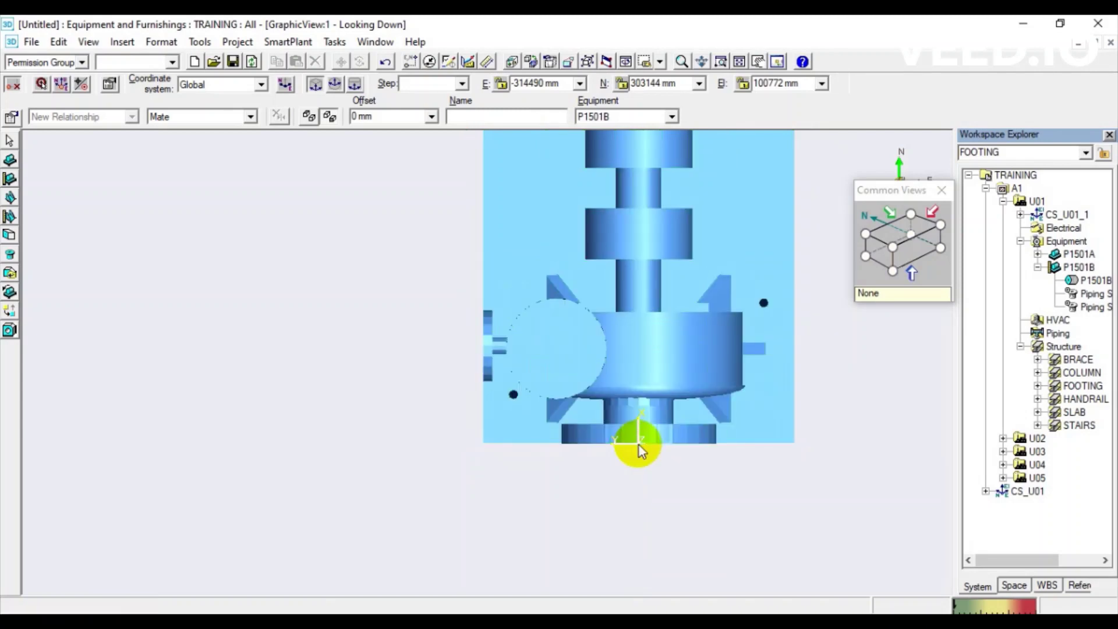
scroll(669, 517, "down", 3)
scroll(670, 517, "down", 1)
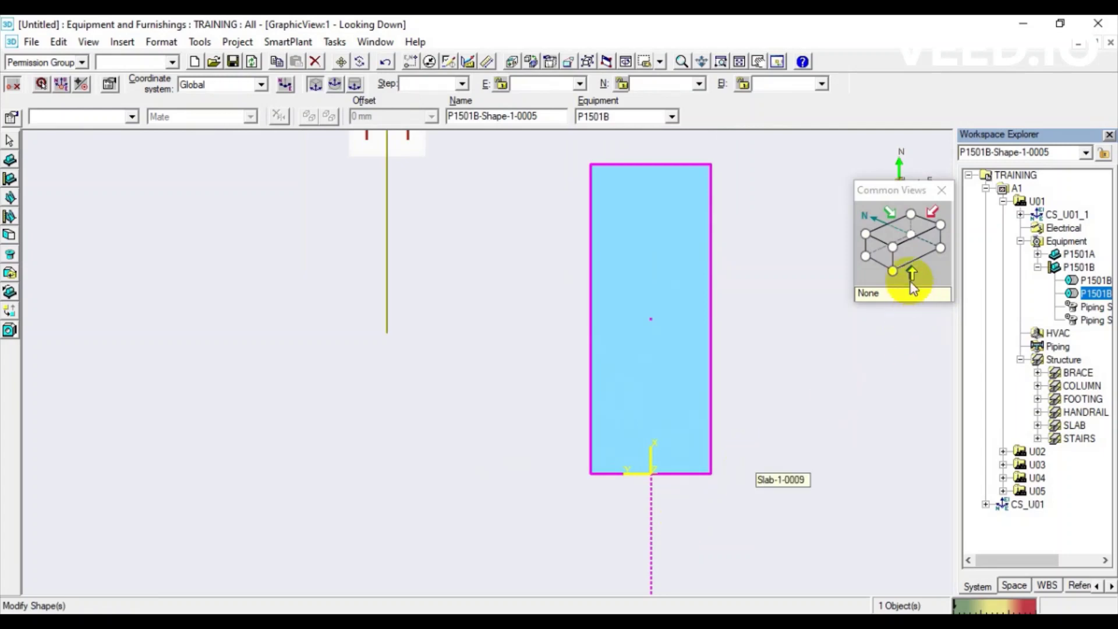
Drop block P1501B-Shape-1-0005 to floor level under the pump baseplate, checking plan and isometric views.
left_click(909, 264)
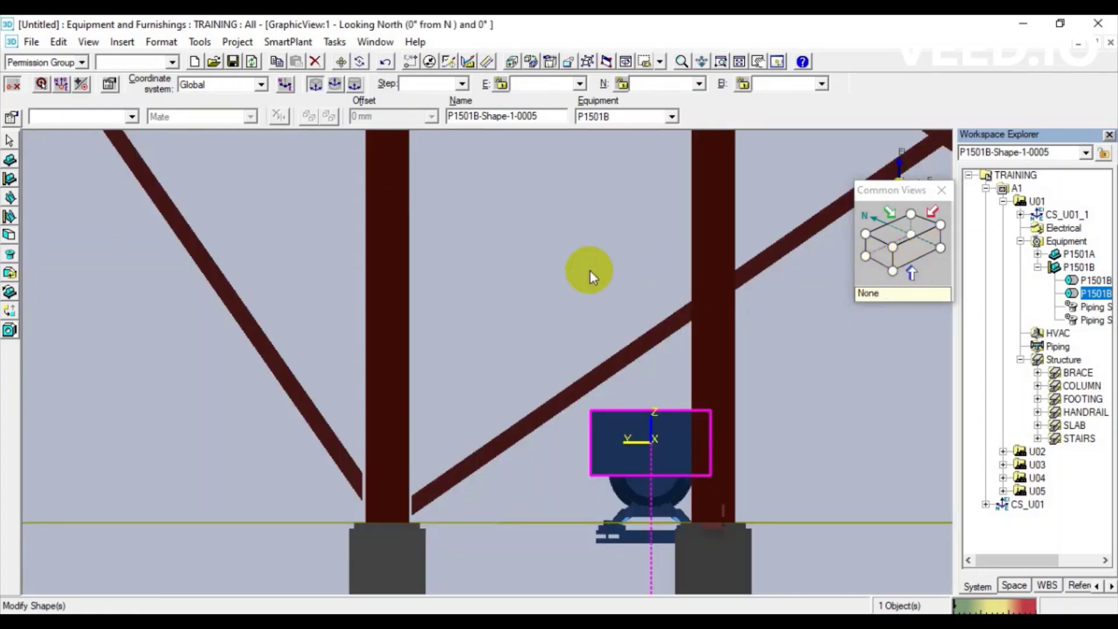
left_click(313, 88)
left_click(341, 62)
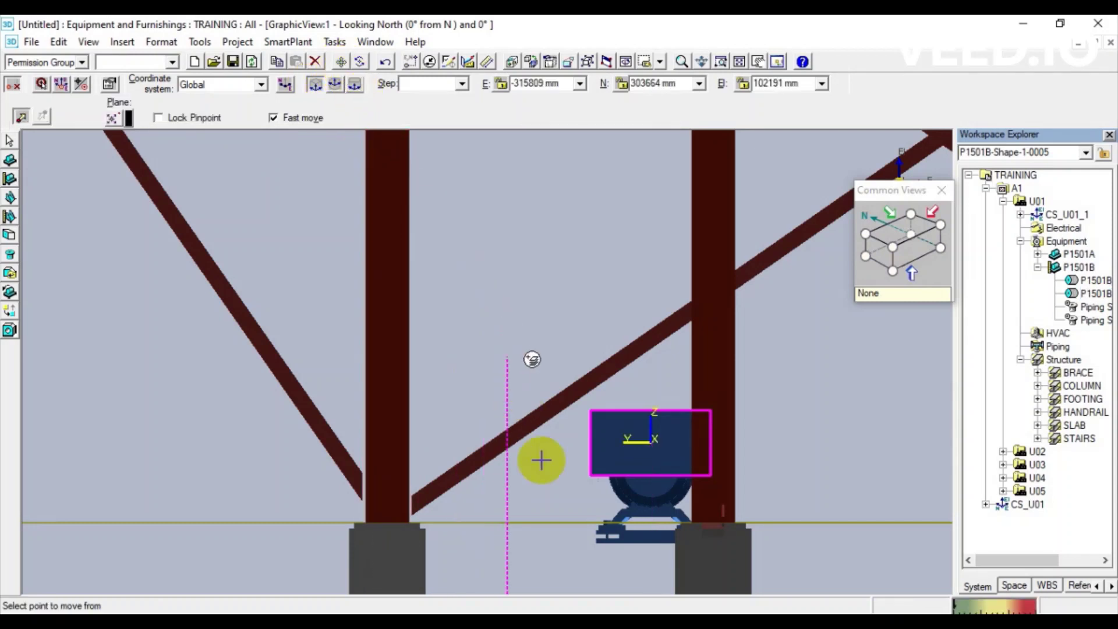
left_click(589, 476)
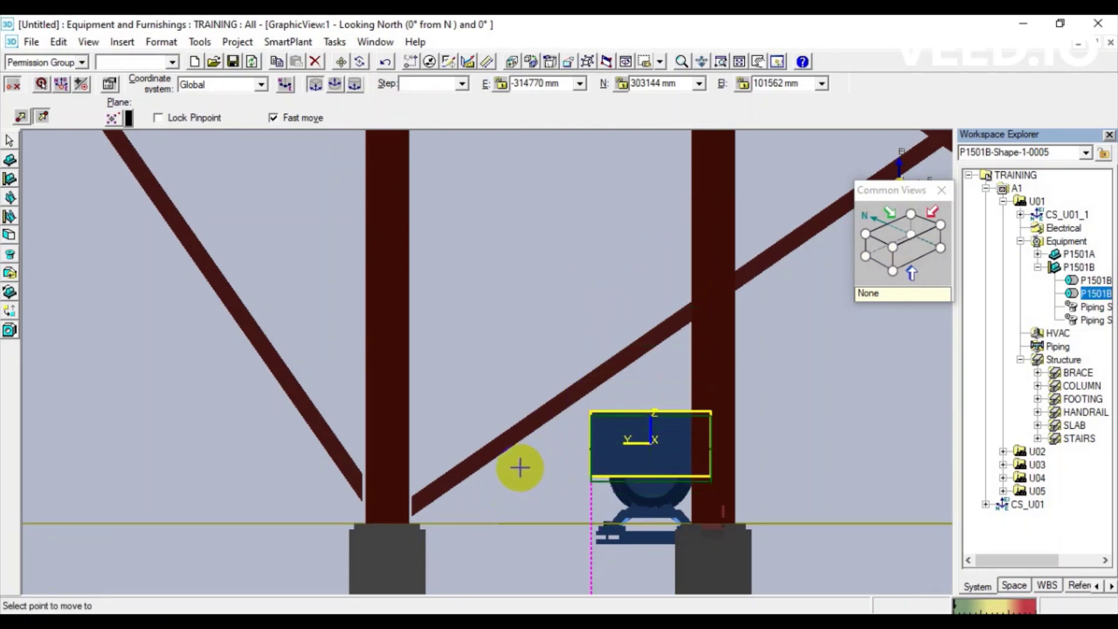
scroll(519, 464, "down", 1)
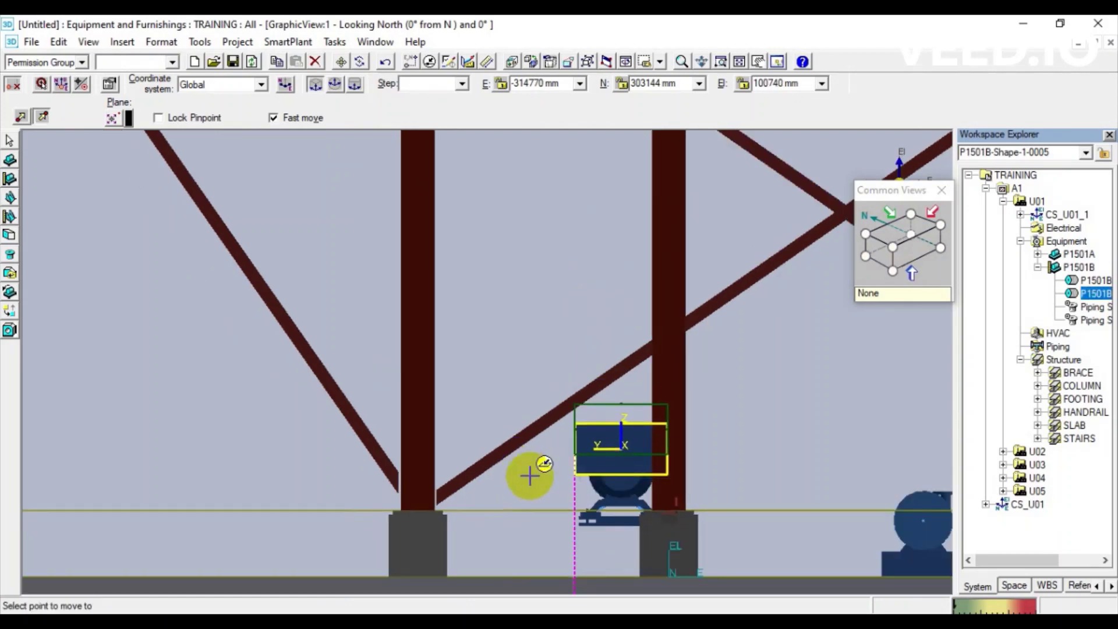
left_click(449, 576)
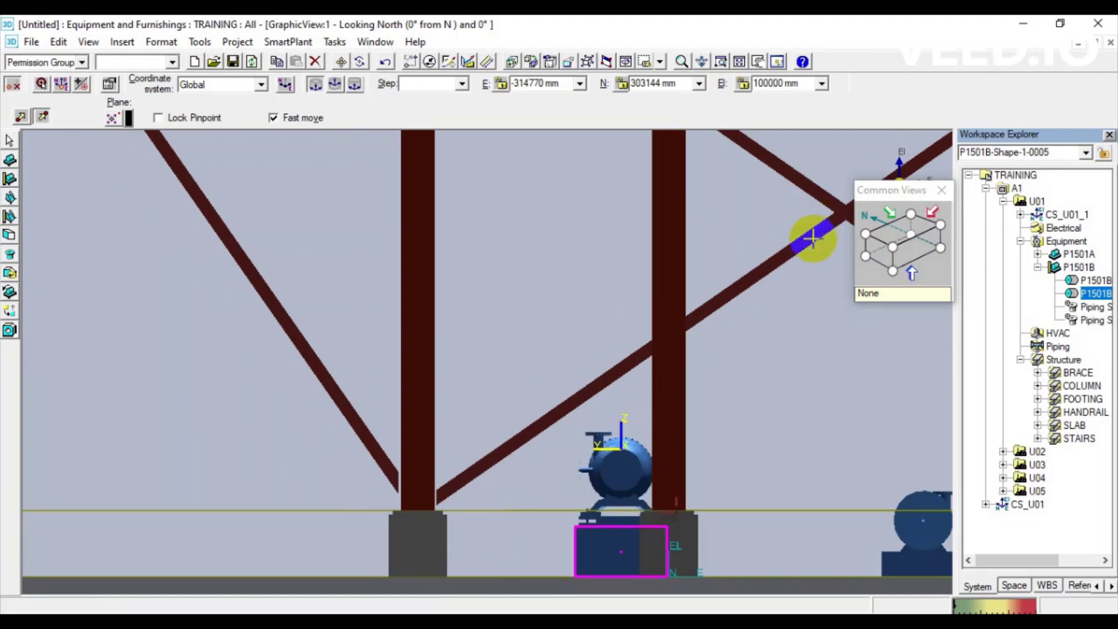
left_click(893, 233)
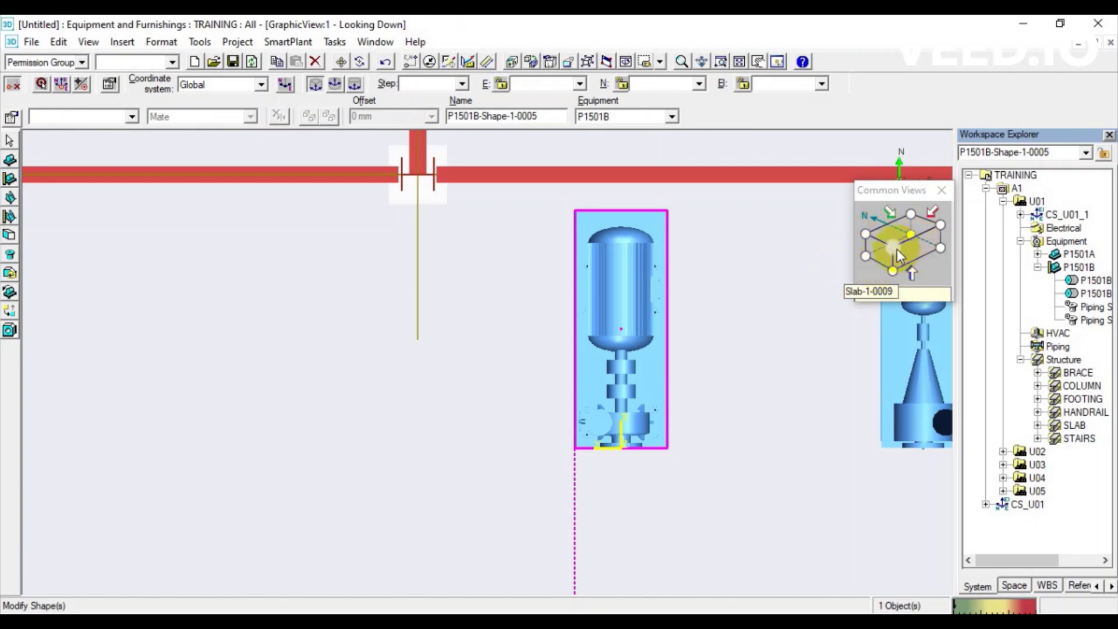
left_click(894, 250)
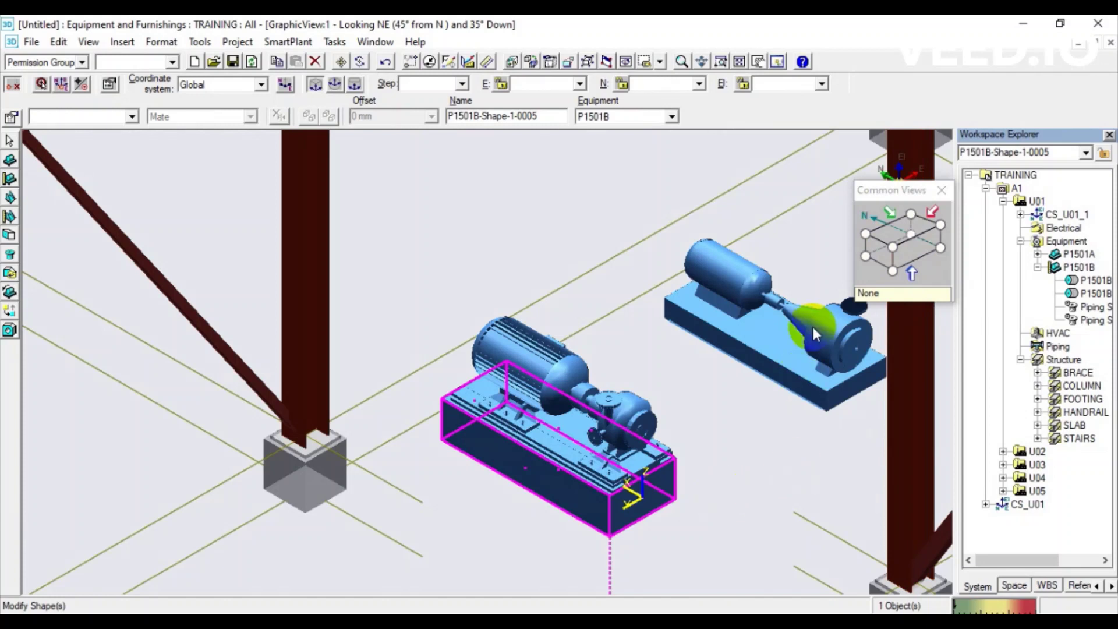
left_click(11, 138)
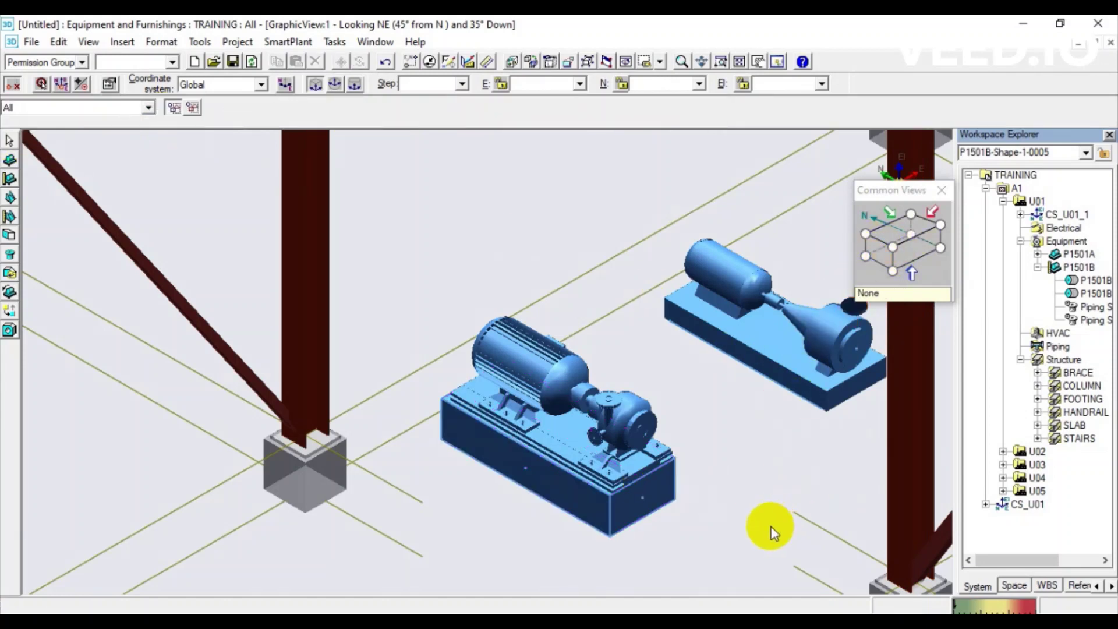
left_click(898, 232)
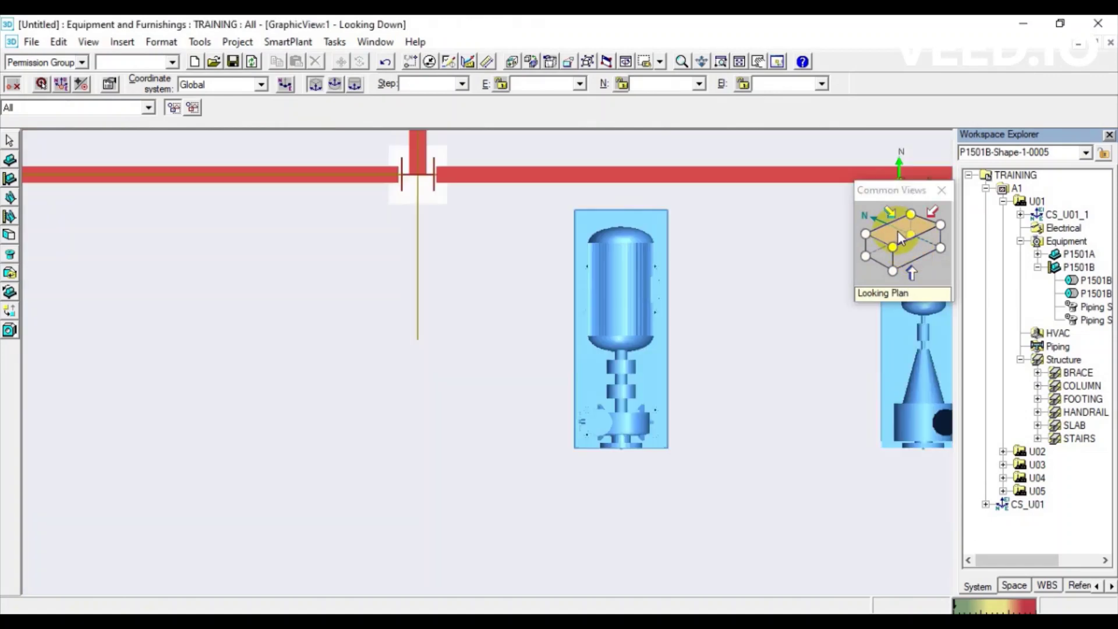
left_click(879, 256)
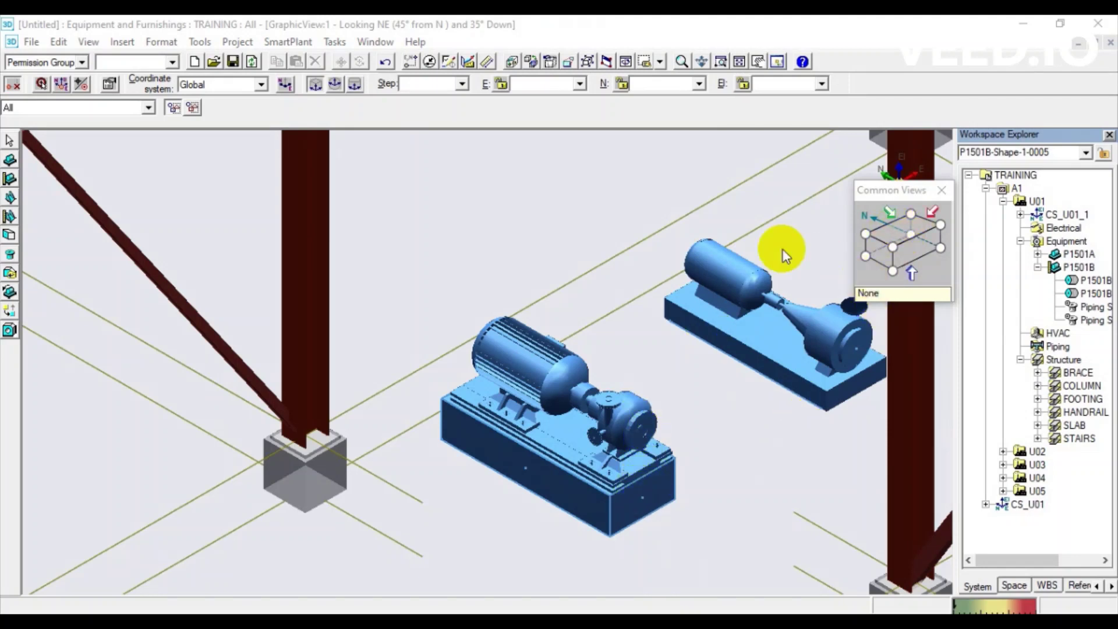
left_click(10, 140)
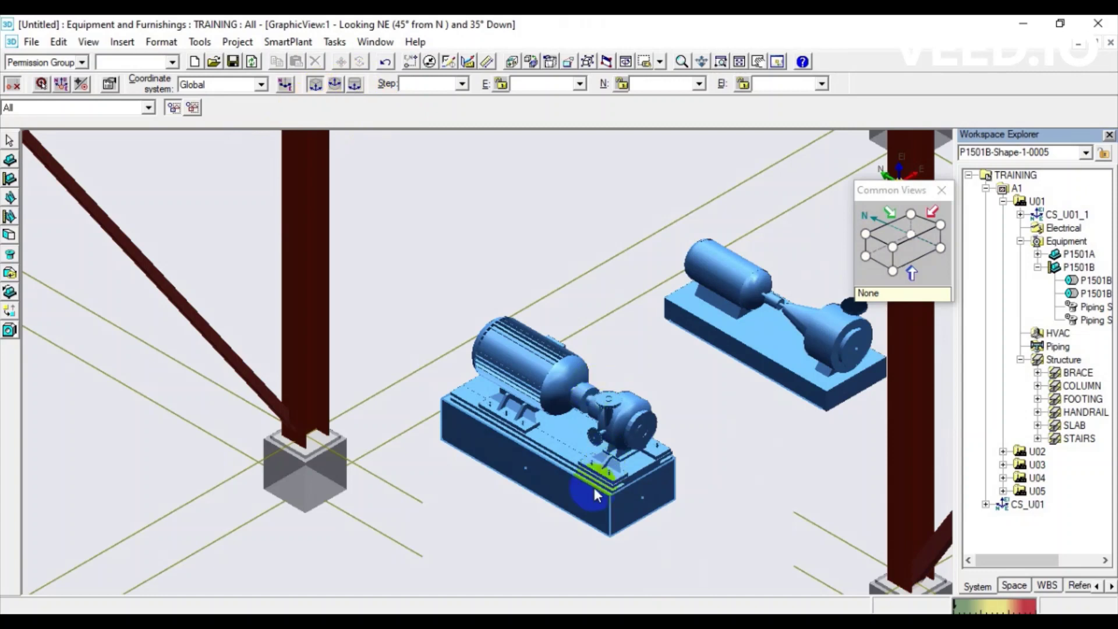
left_click(1093, 295)
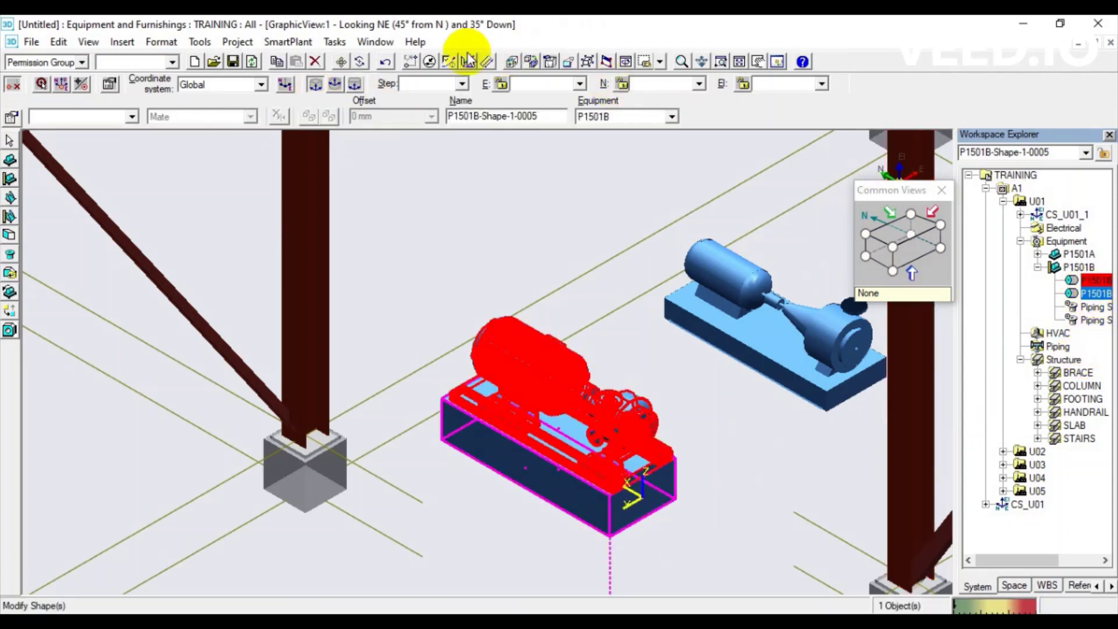
Move the foundation block E 560 mm and N -25 mm, measured from its bottom corner.
left_click(340, 62)
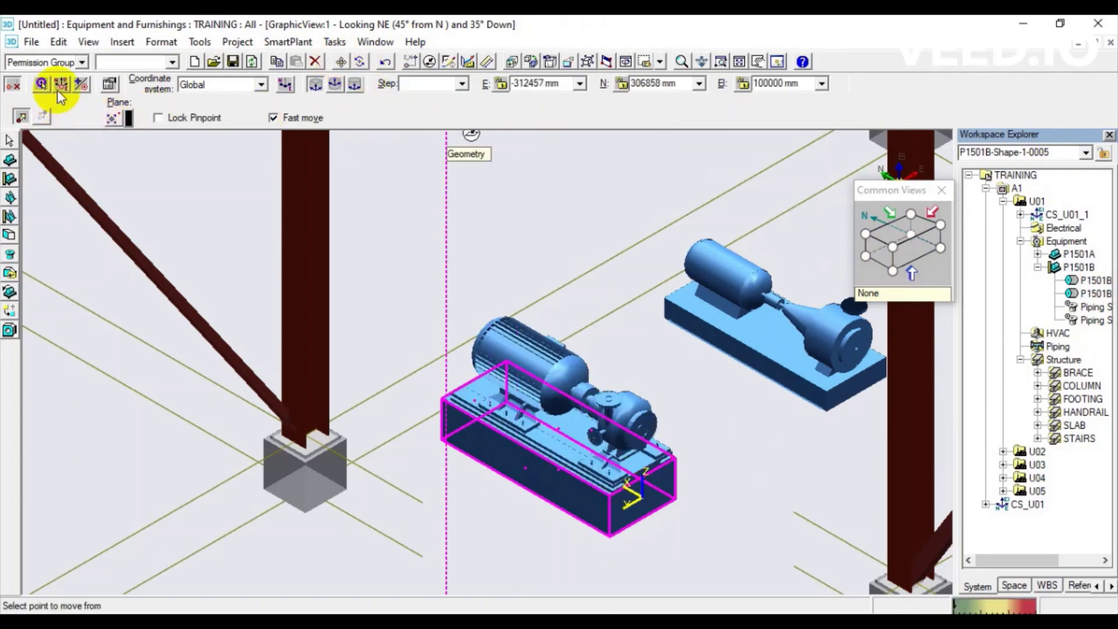
left_click(41, 84)
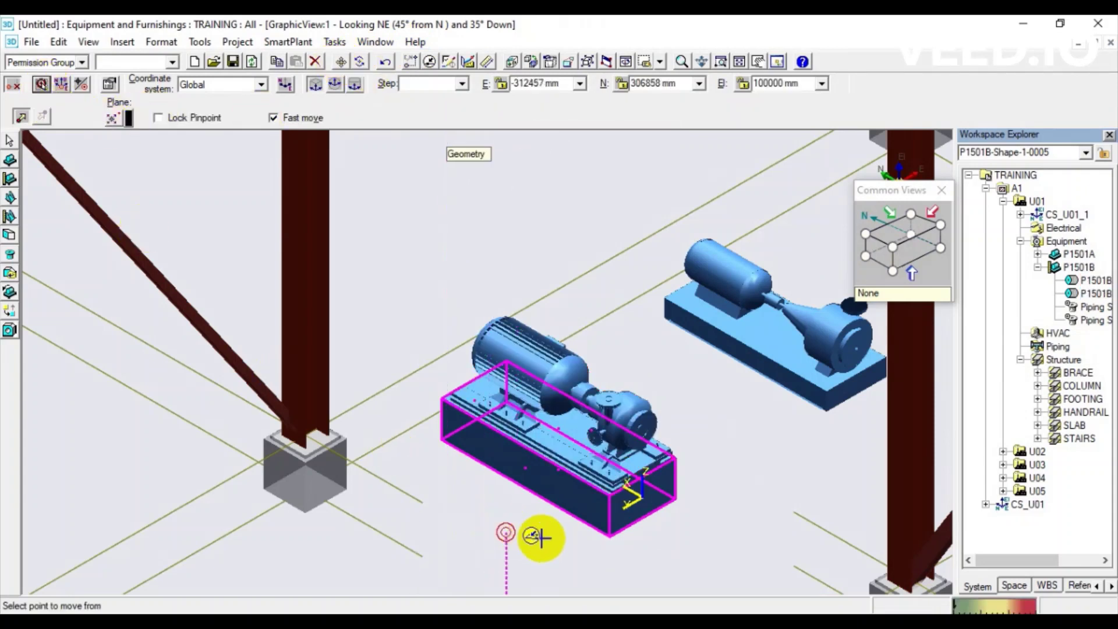
left_click(608, 537)
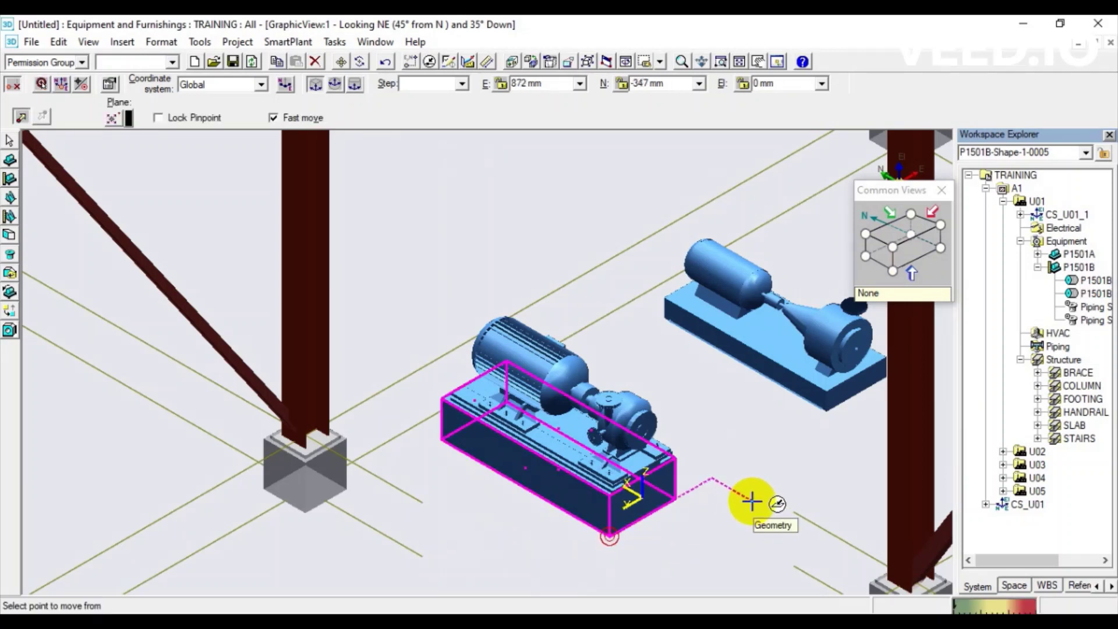
left_click(677, 499)
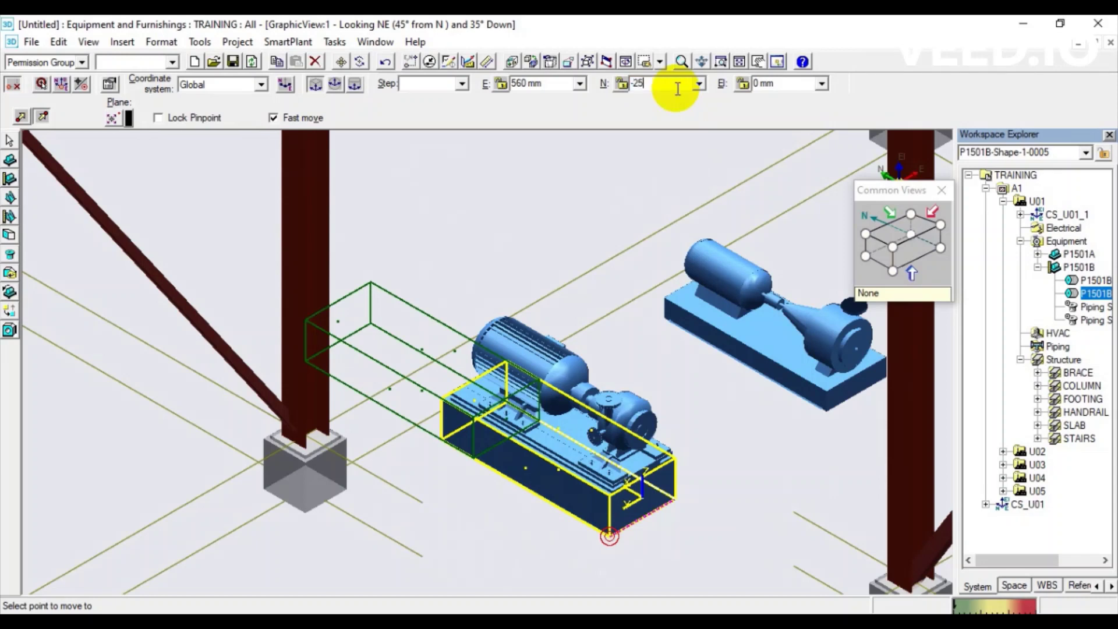
left_click(762, 504)
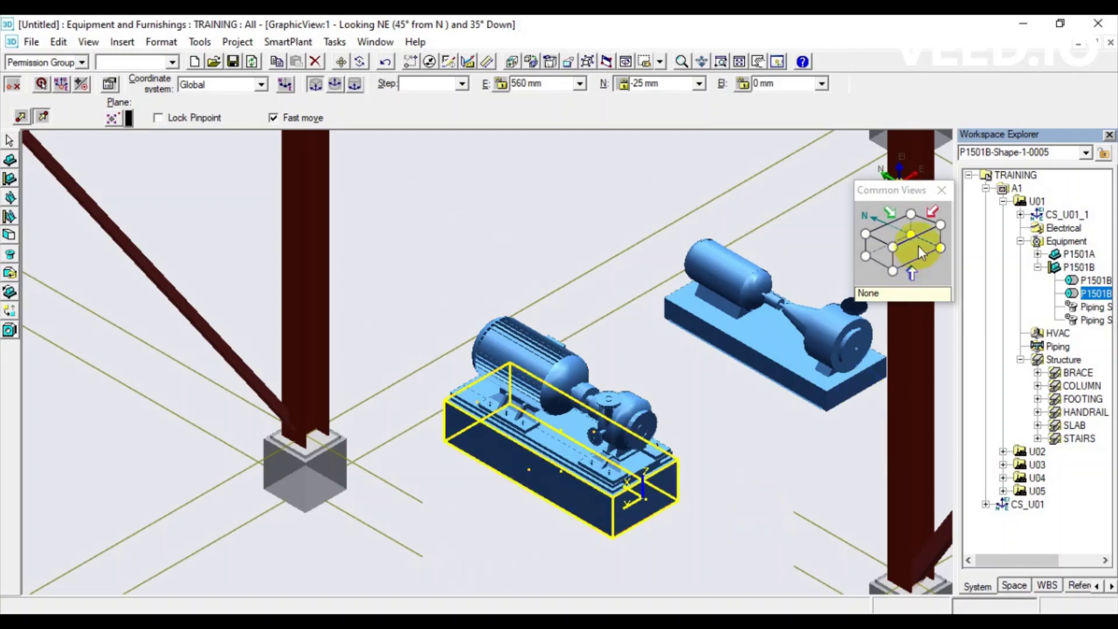
left_click(897, 229)
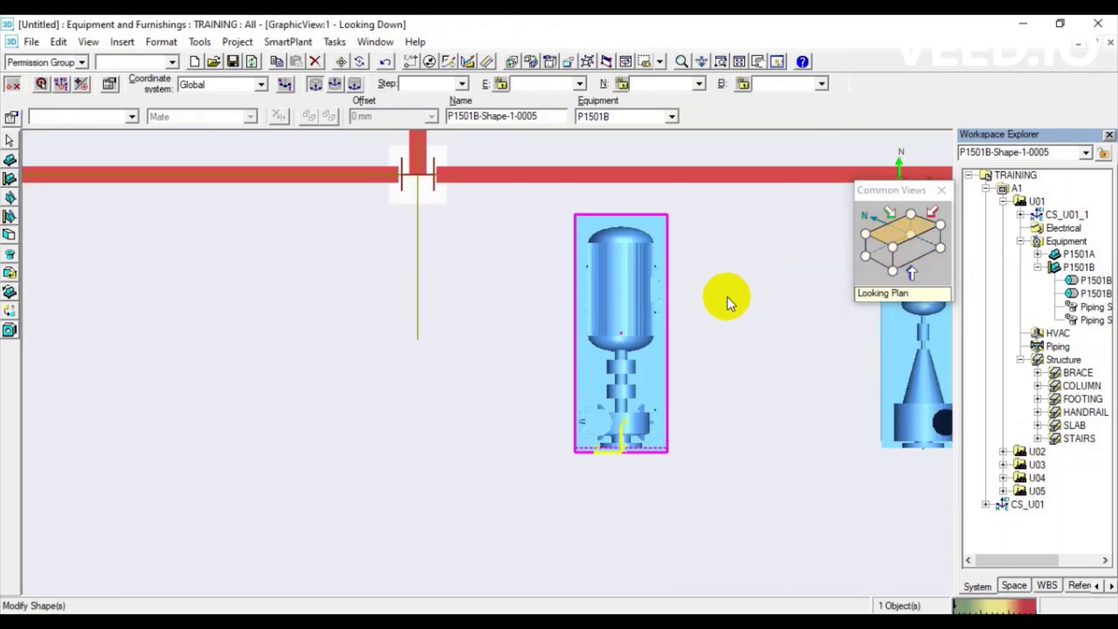
scroll(727, 306, "up", 1)
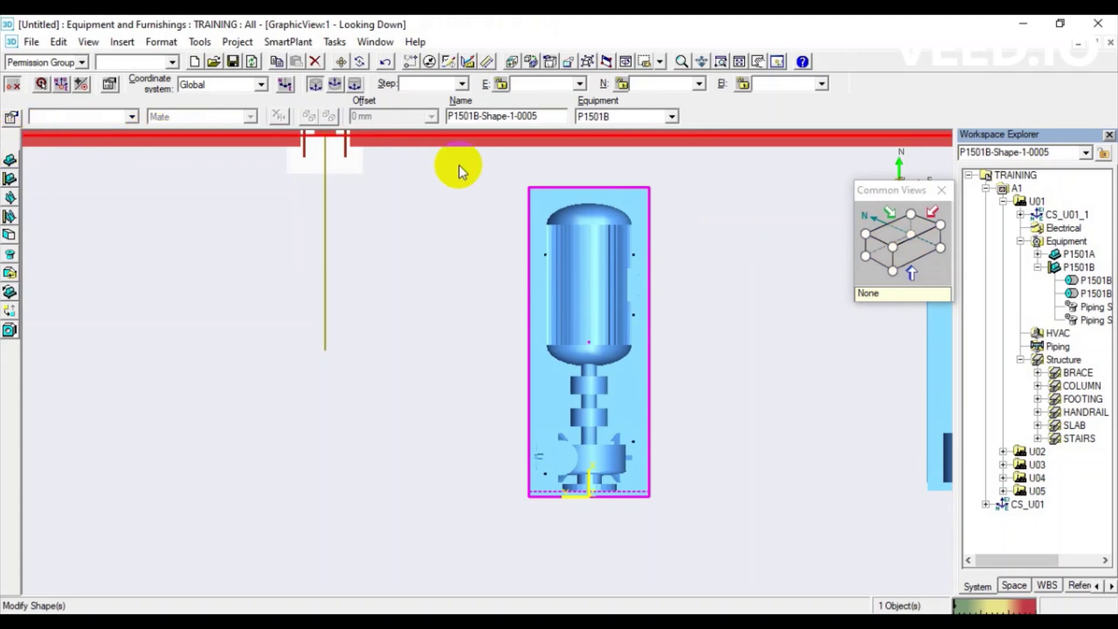
left_click(9, 141)
key("Escape")
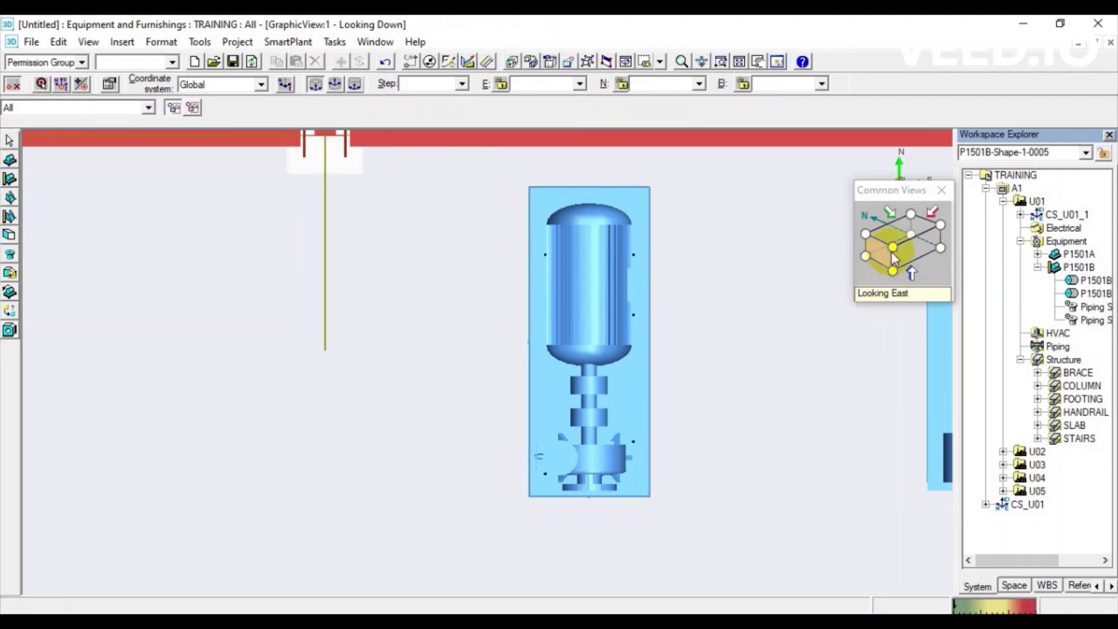
left_click(893, 251)
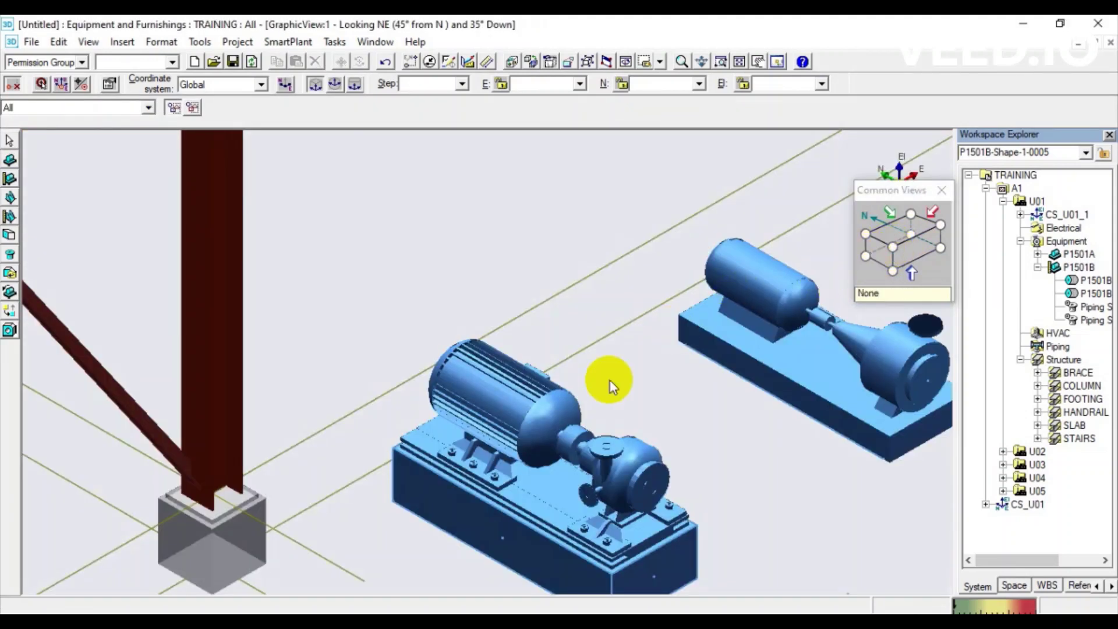